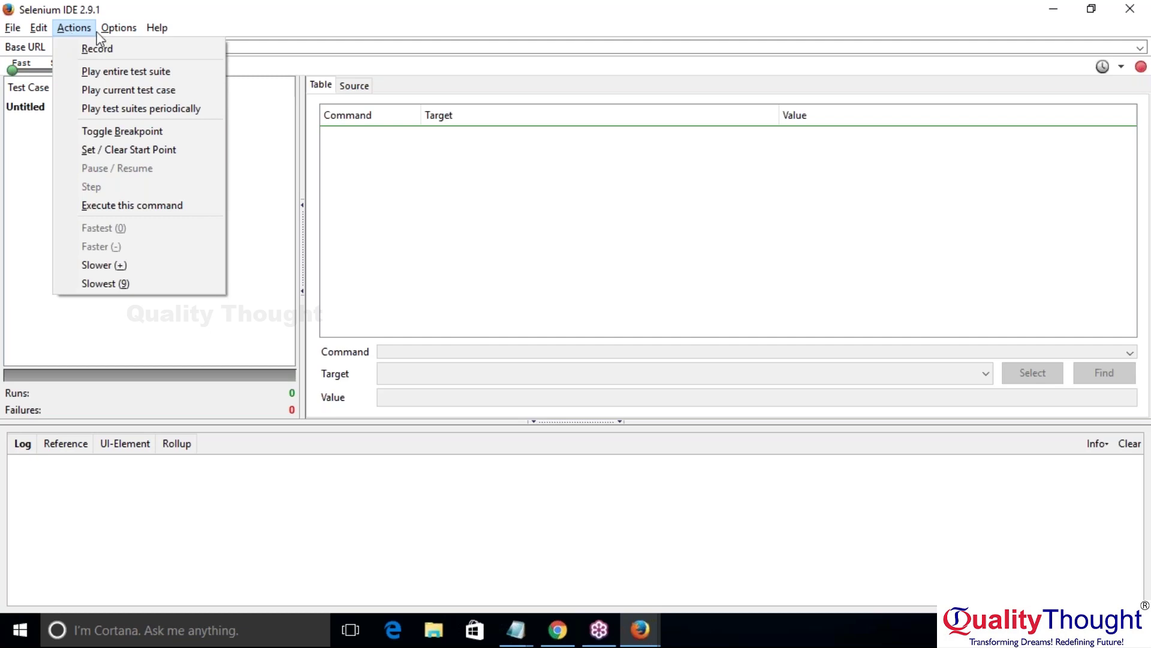
# Step: Close the open Options menu to reveal the empty Untitled test case
pyautogui.moveTo(118, 27)
pyautogui.click(1143, 47)
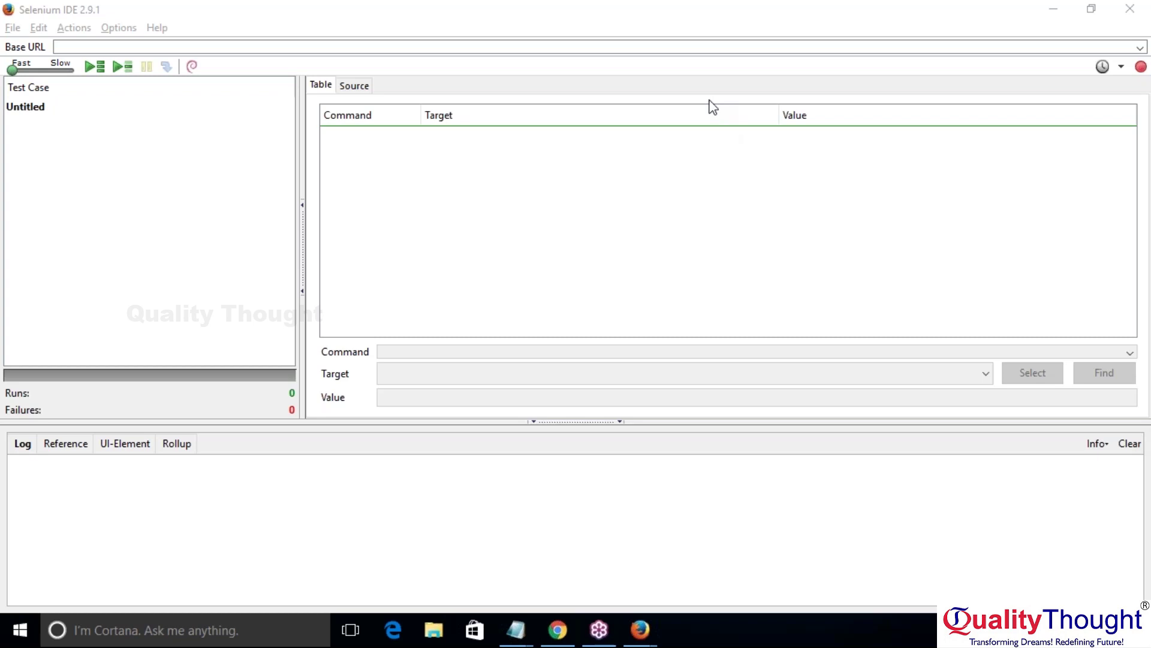
pyautogui.click(894, 47)
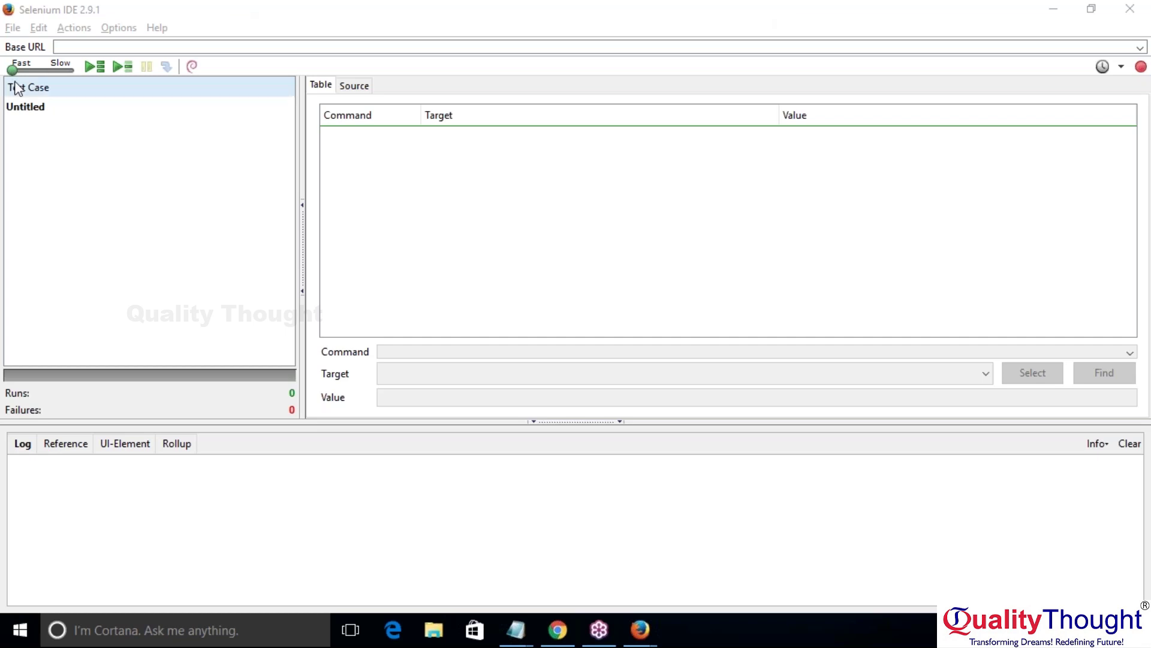
# Step: Open the Actions menu in the Selenium IDE menu bar
pyautogui.click(81, 29)
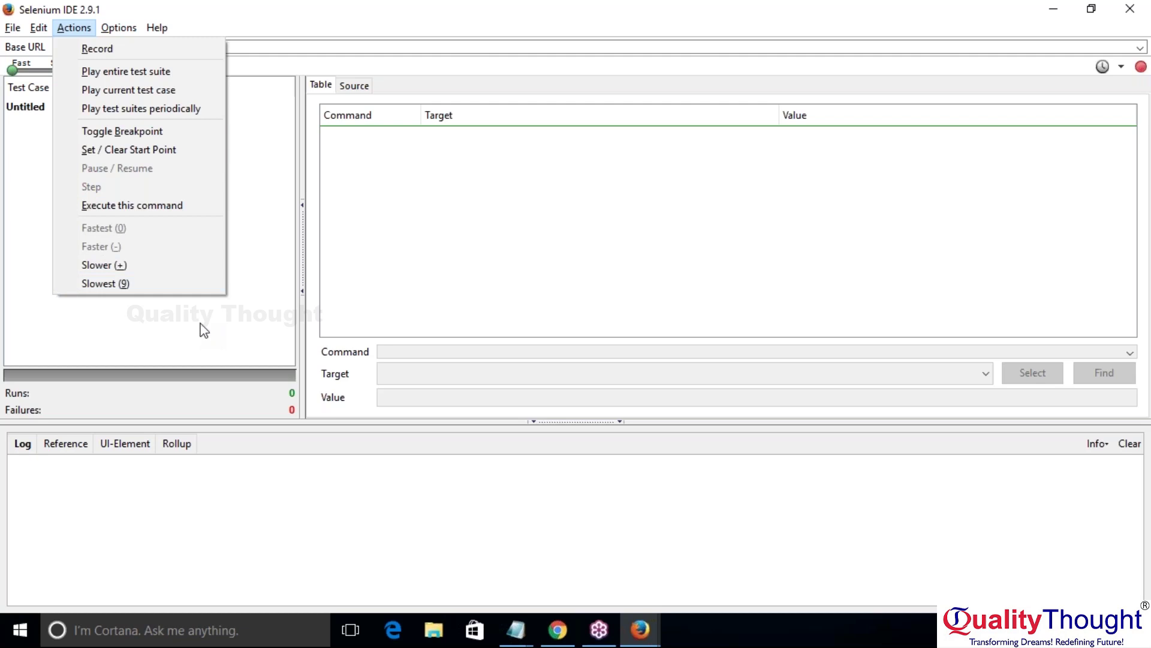
# Step: Close the Actions menu, leave the playback slider at Fast, and open the Options window
pyautogui.click(15, 74)
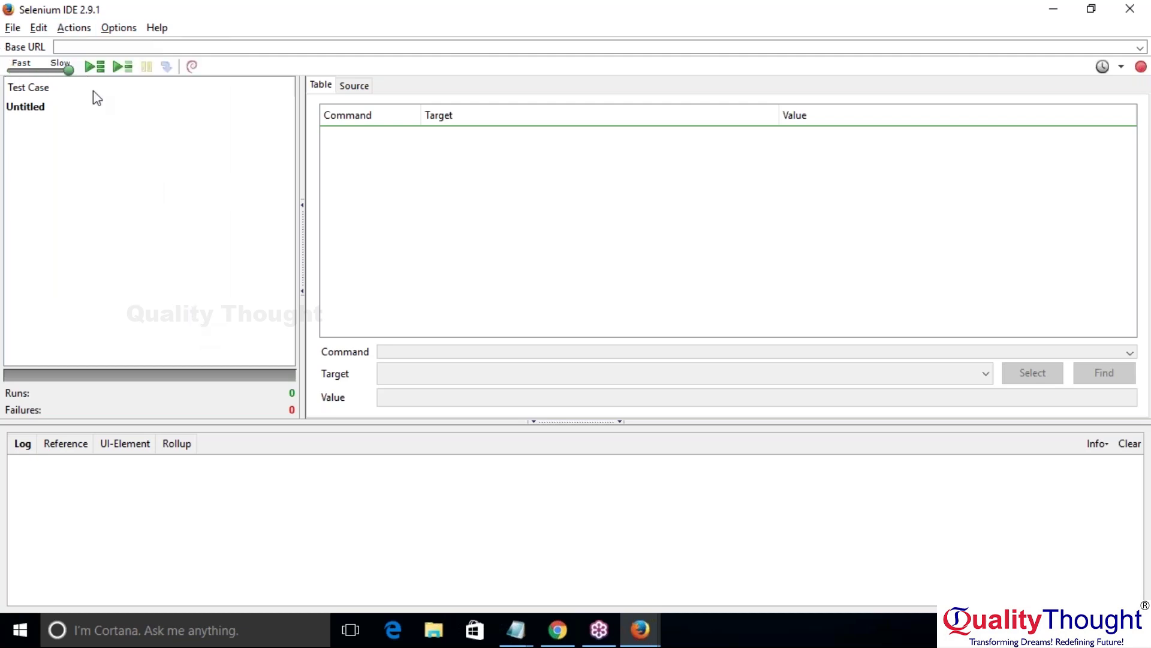
pyautogui.moveTo(10, 70)
pyautogui.mouseDown()
pyautogui.moveTo(25, 72)
pyautogui.moveTo(19, 63)
pyautogui.mouseUp()
pyautogui.moveTo(21, 72); pyautogui.dragTo(11, 71)
pyautogui.click(120, 28)
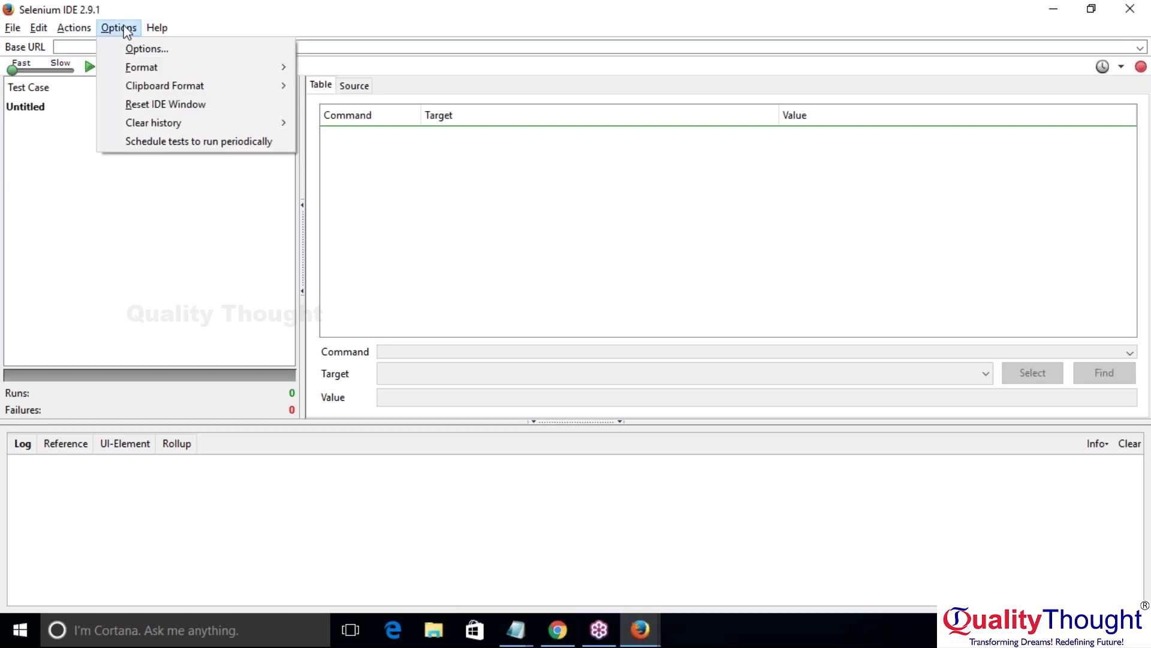
pyautogui.click(173, 50)
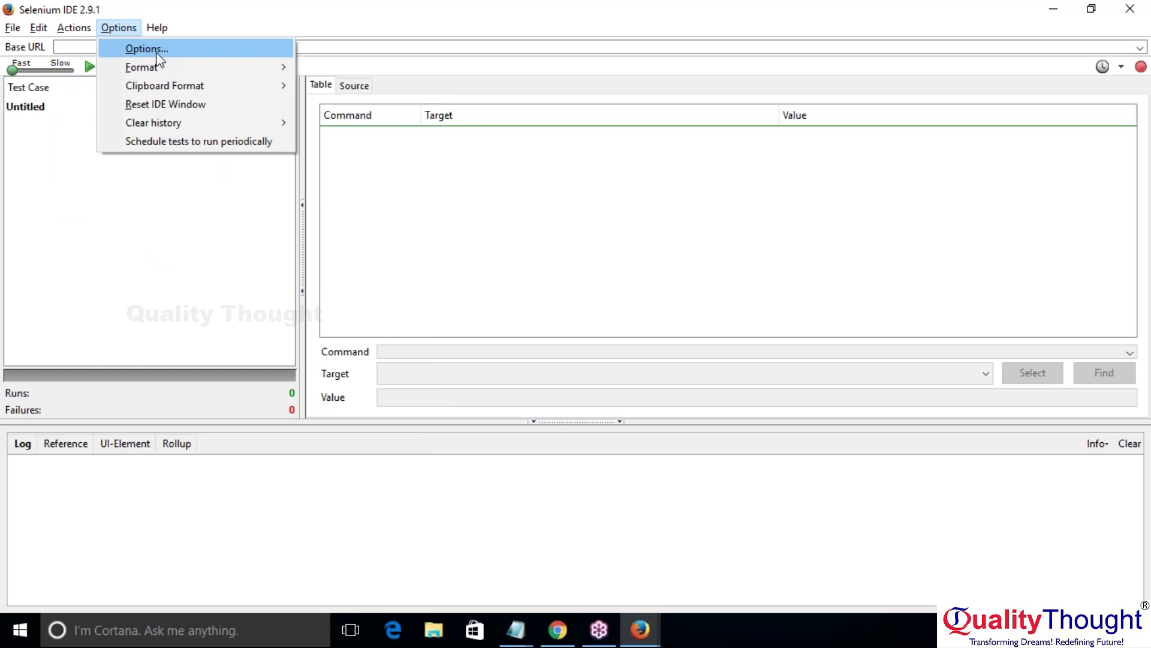
# Step: Uncheck 'Start recording immediately on open' on the General tab and save with OK
pyautogui.click(147, 50)
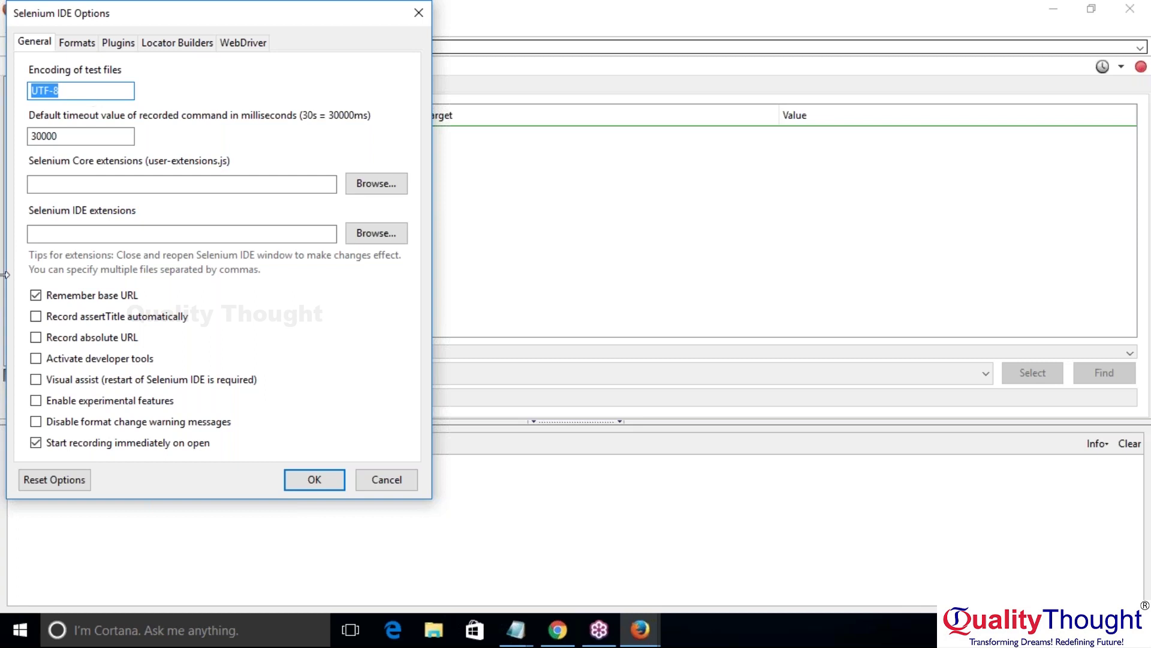
pyautogui.click(40, 445)
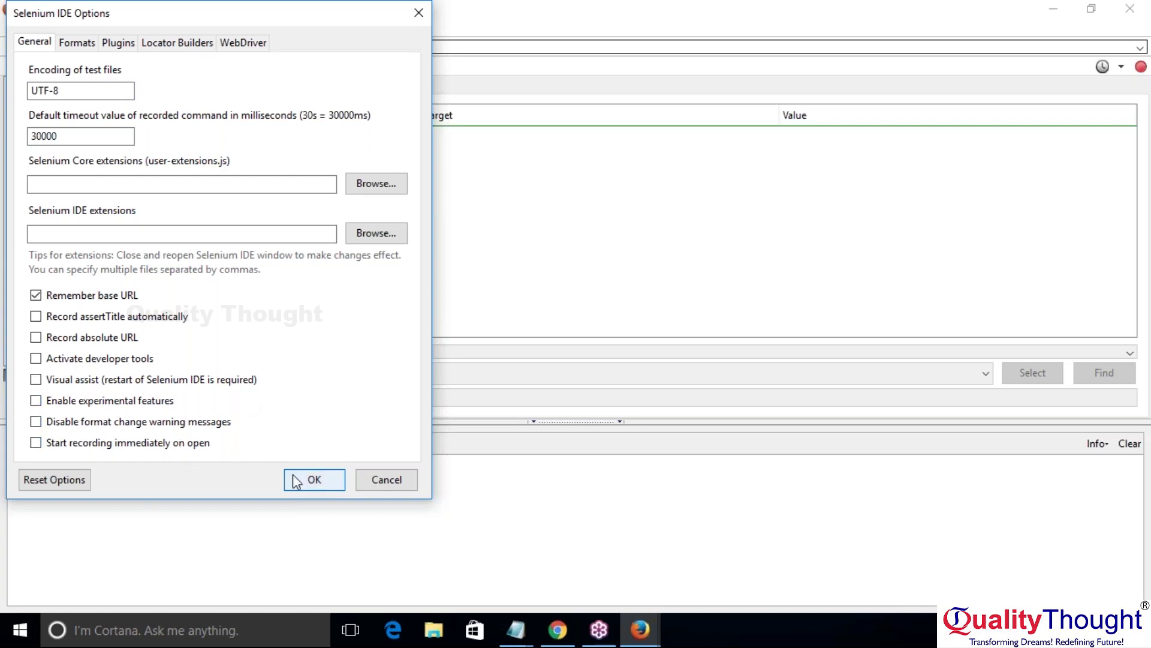
pyautogui.click(301, 474)
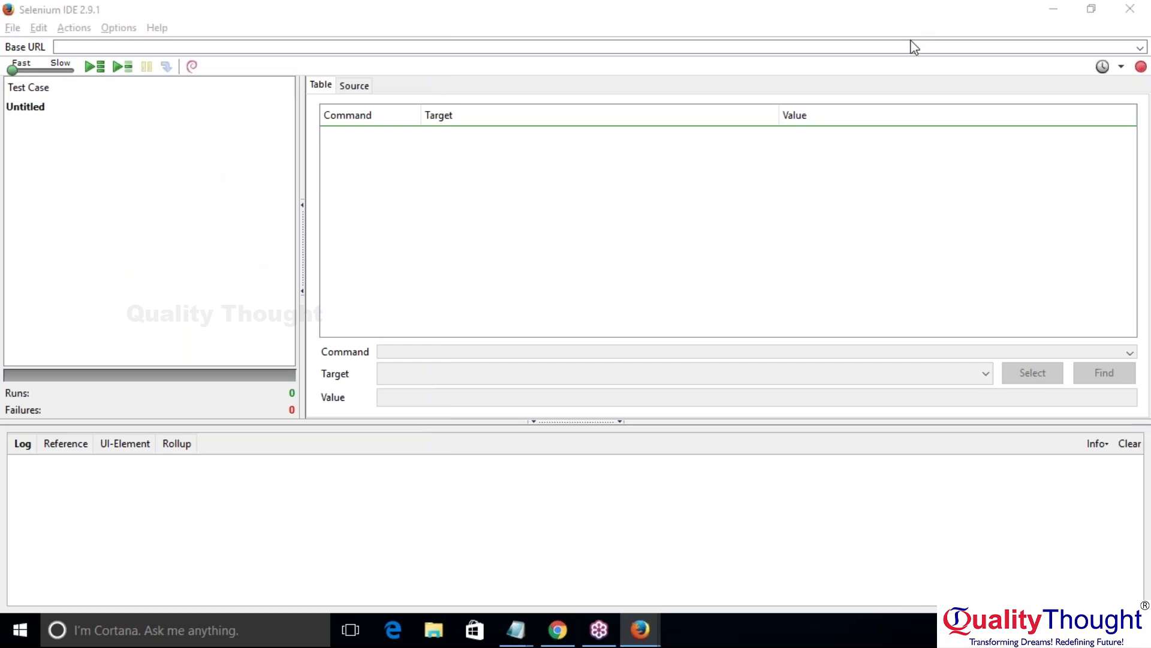
# Step: Close Selenium IDE, relaunch it from the Firefox toolbar icon, and maximize it
pyautogui.click(1127, 13)
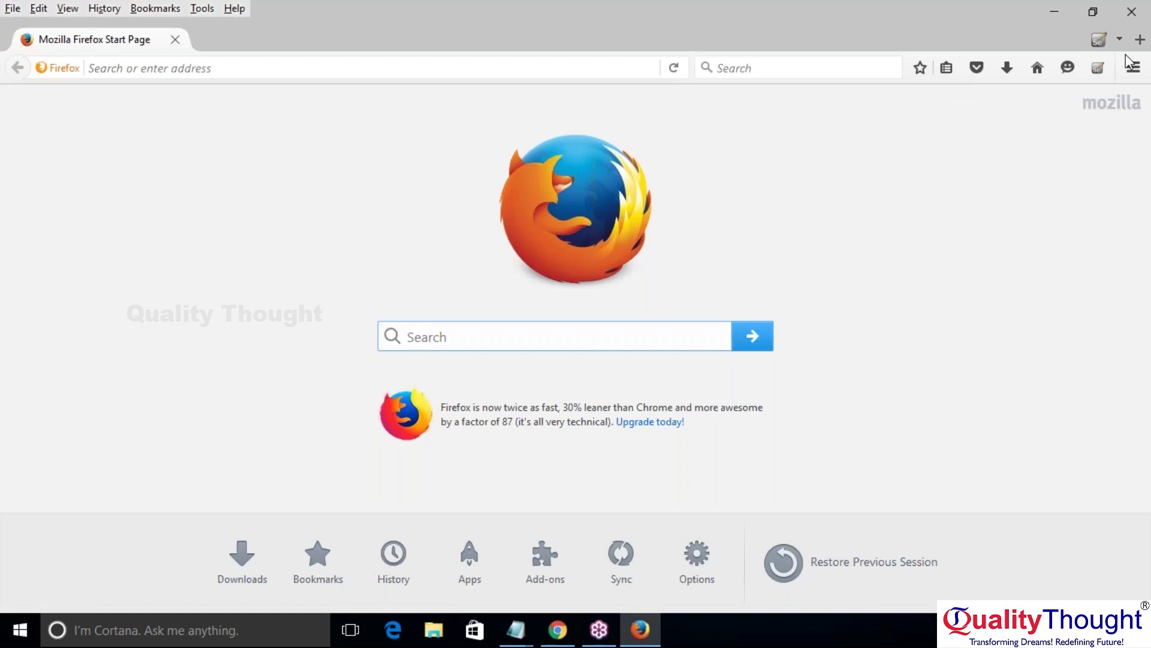
pyautogui.click(1101, 69)
pyautogui.click(502, 18)
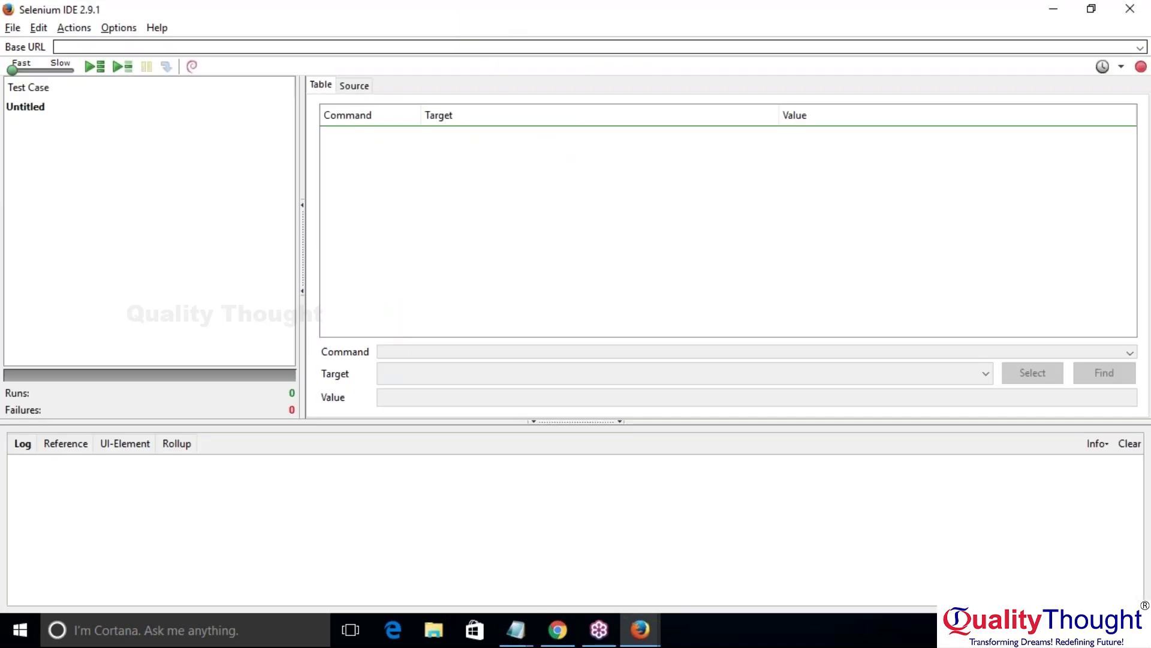
# Step: Reopen Options > Options... and re-check 'Start recording immediately on open' on the General tab
pyautogui.click(1130, 9)
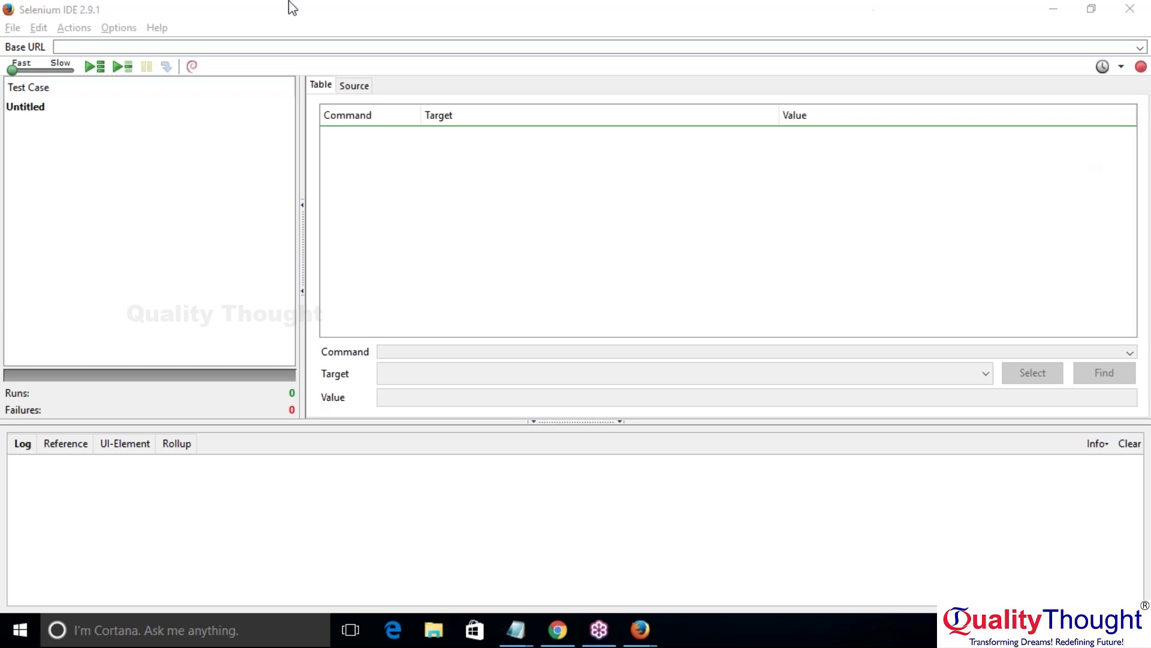
pyautogui.click(119, 28)
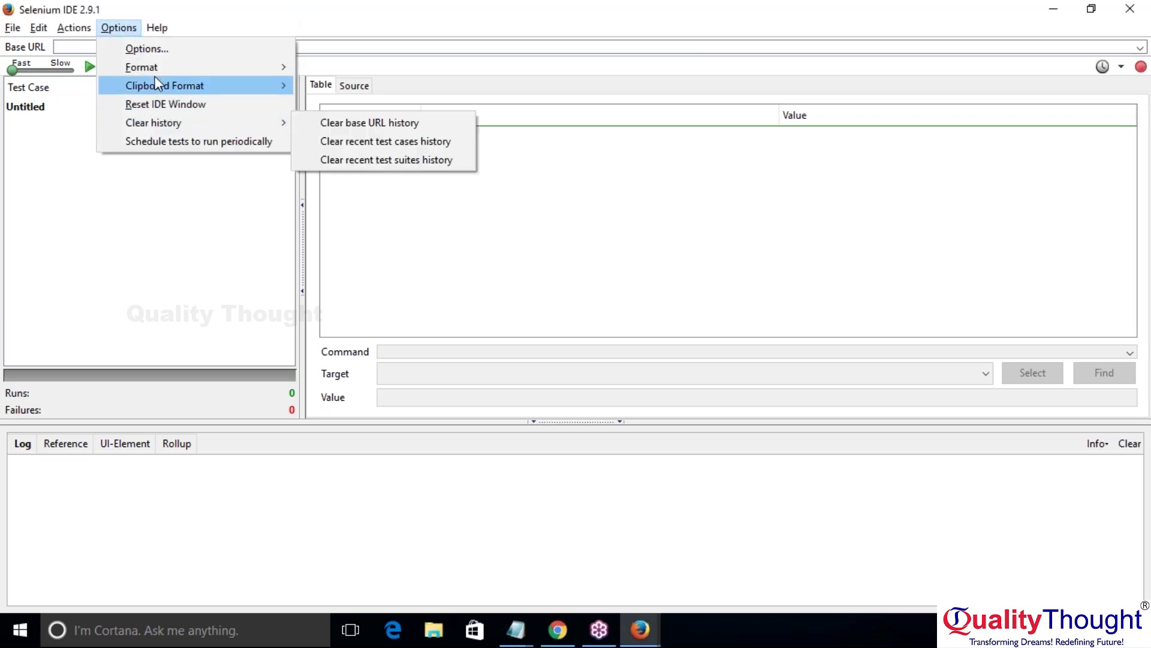
pyautogui.click(161, 48)
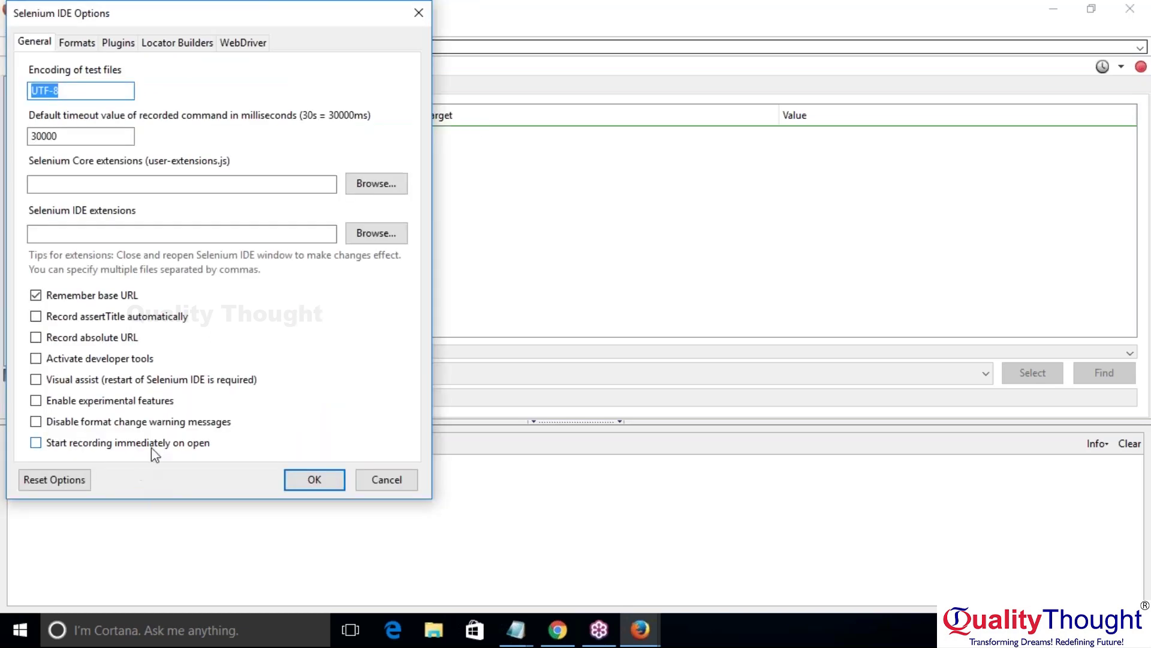
pyautogui.click(159, 445)
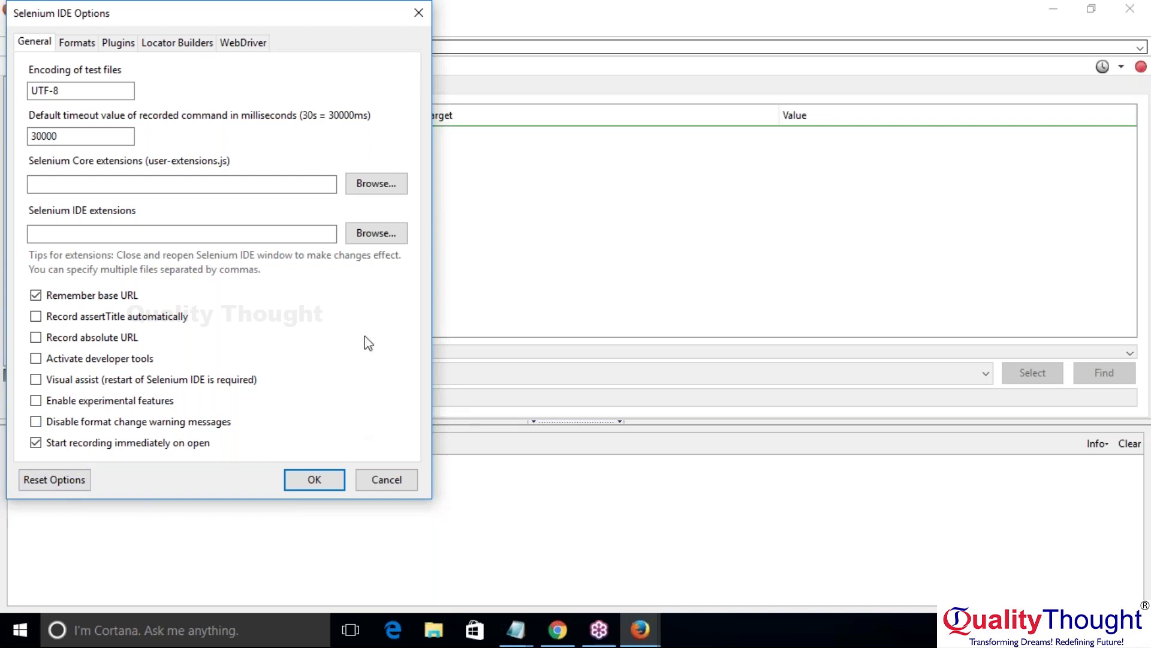
# Step: Browse the Formats list from C# / NUnit through the Java formats back to HTML, then view Plugins
pyautogui.click(78, 44)
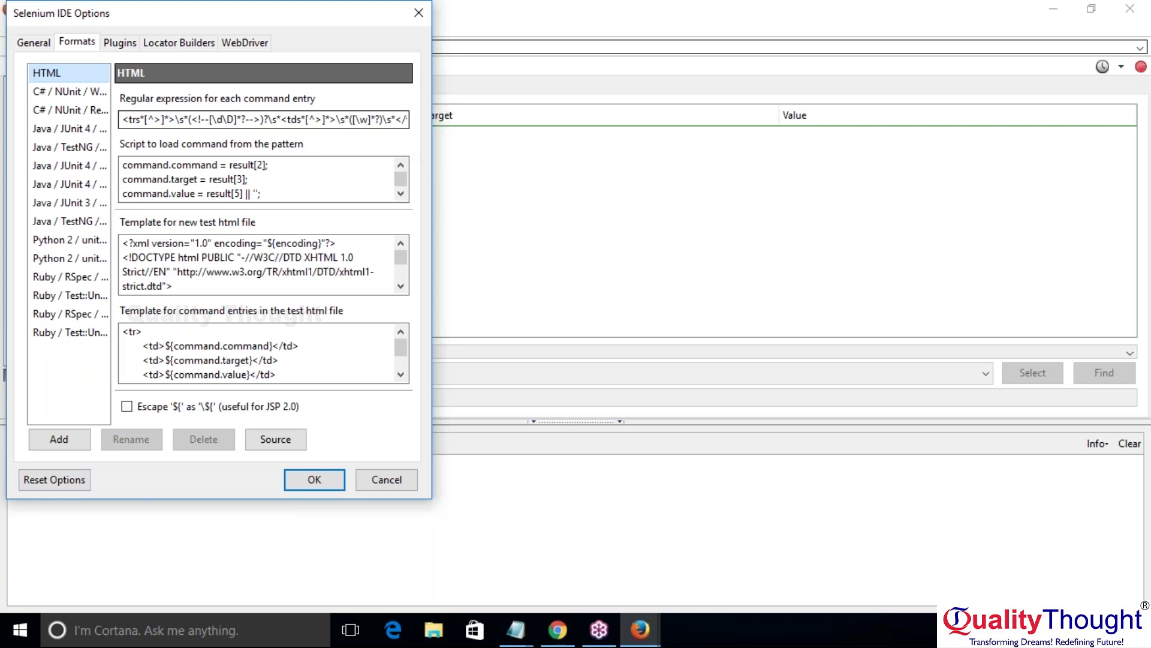
pyautogui.click(69, 99)
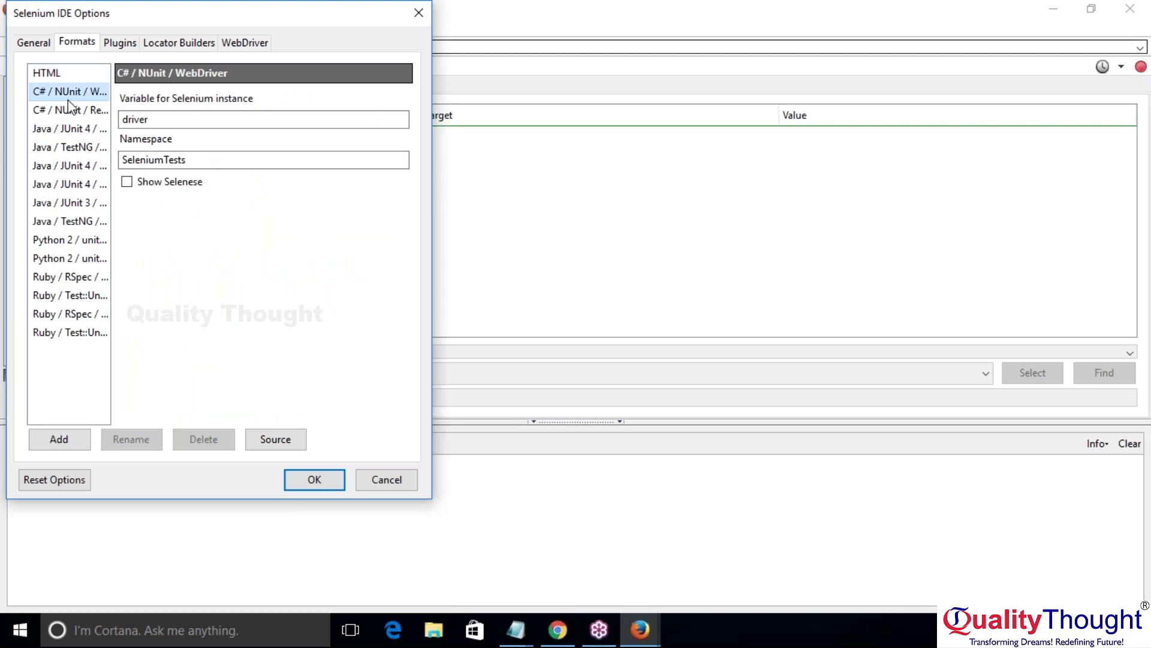
pyautogui.press('Down')
pyautogui.press('Down')
pyautogui.press('Down')
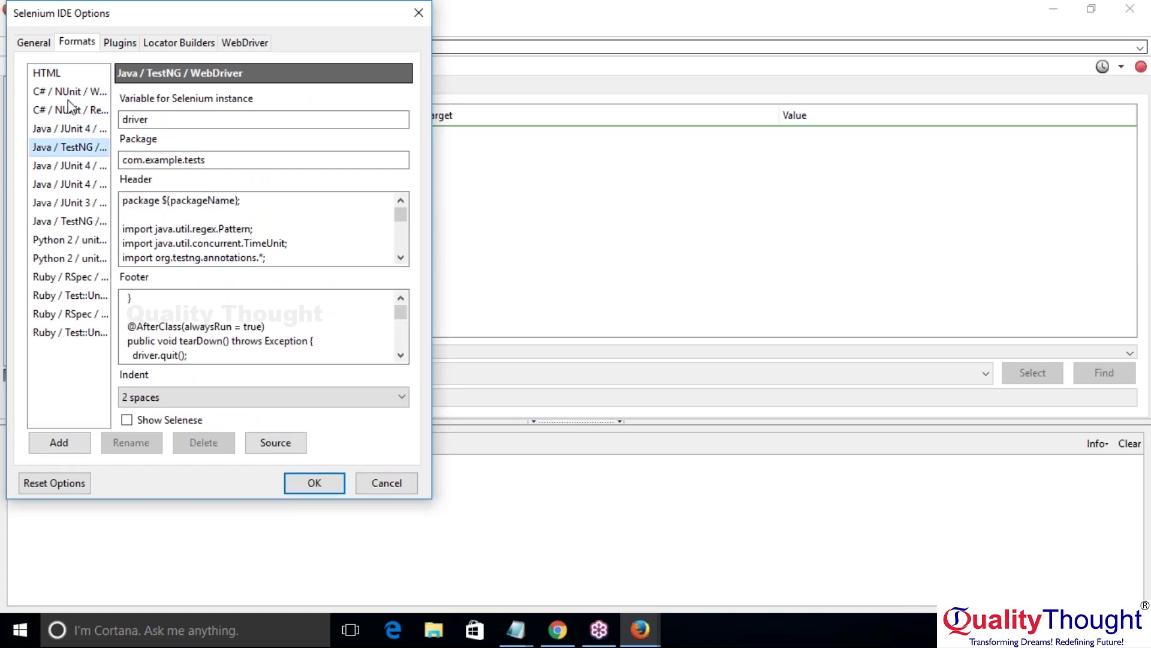
pyautogui.press('Down')
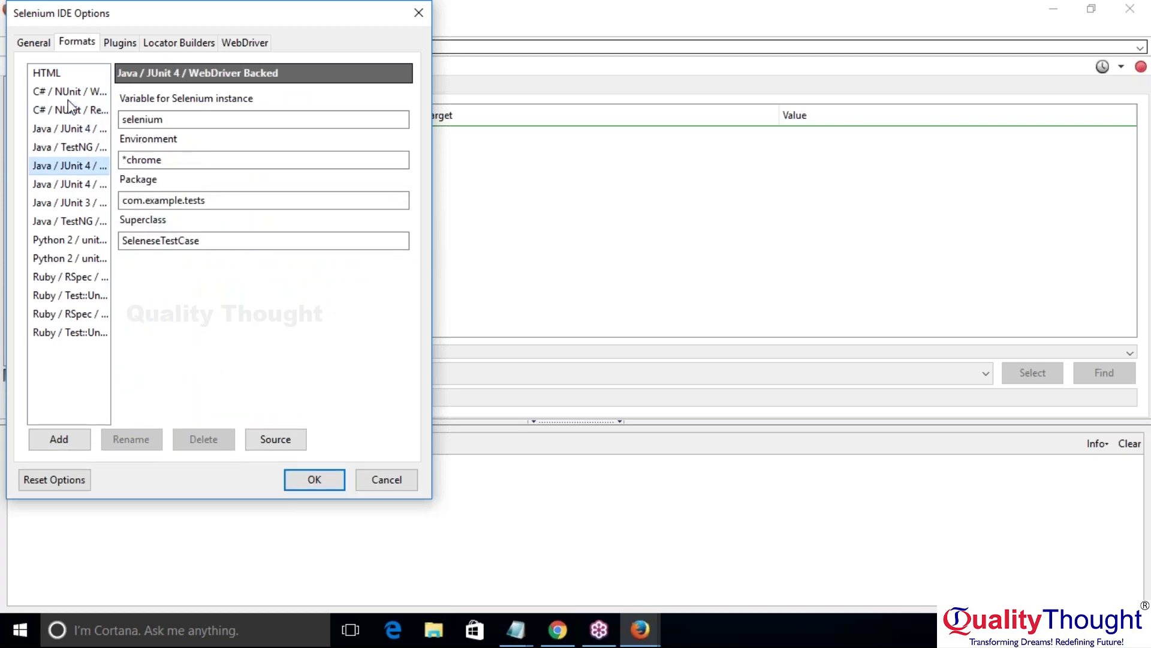
pyautogui.press('Down')
pyautogui.press('Down')
pyautogui.press('Down')
pyautogui.press('Down')
pyautogui.press('Home')
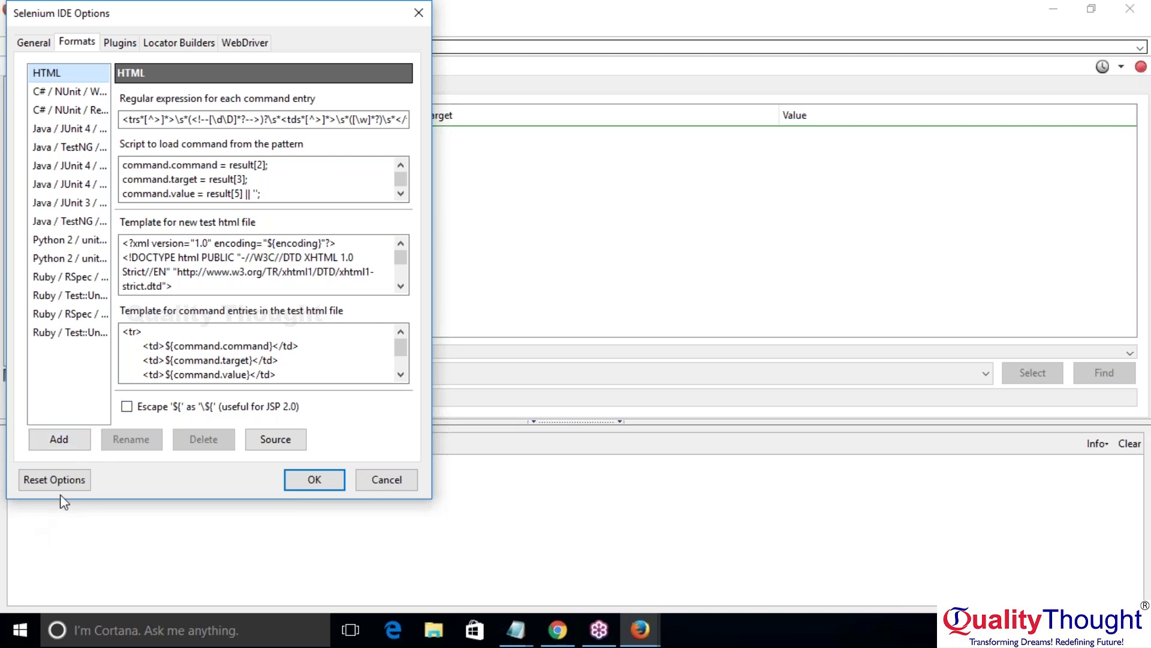
pyautogui.click(112, 45)
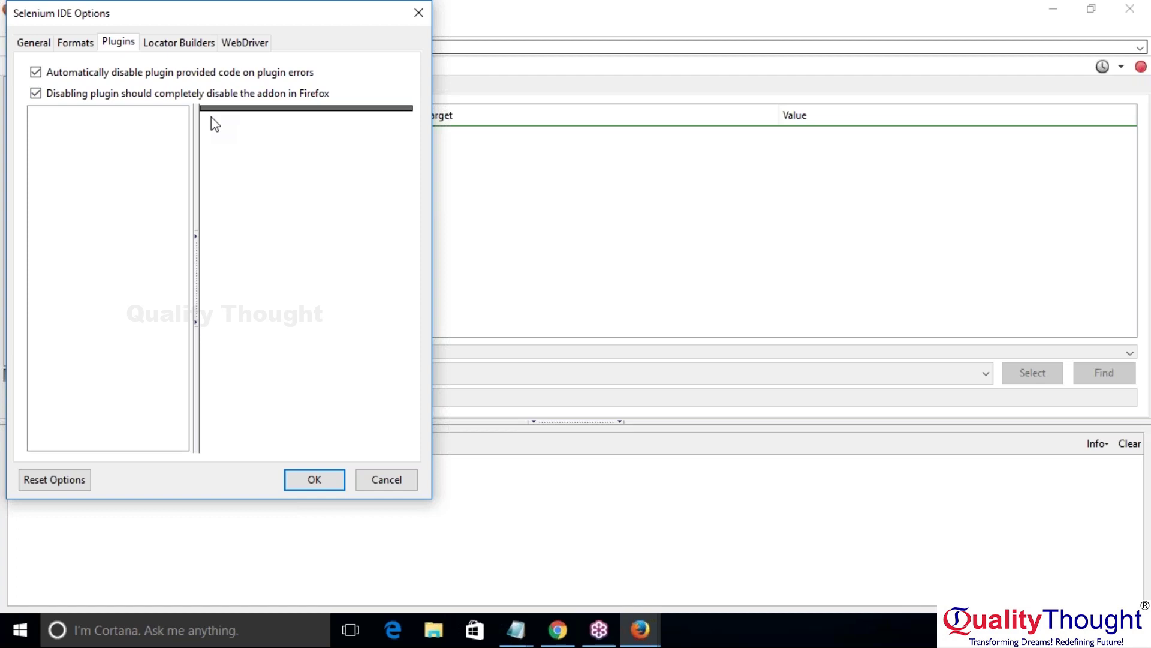
# Step: Review the Locator Builders order, then close the Options dialog
pyautogui.click(174, 47)
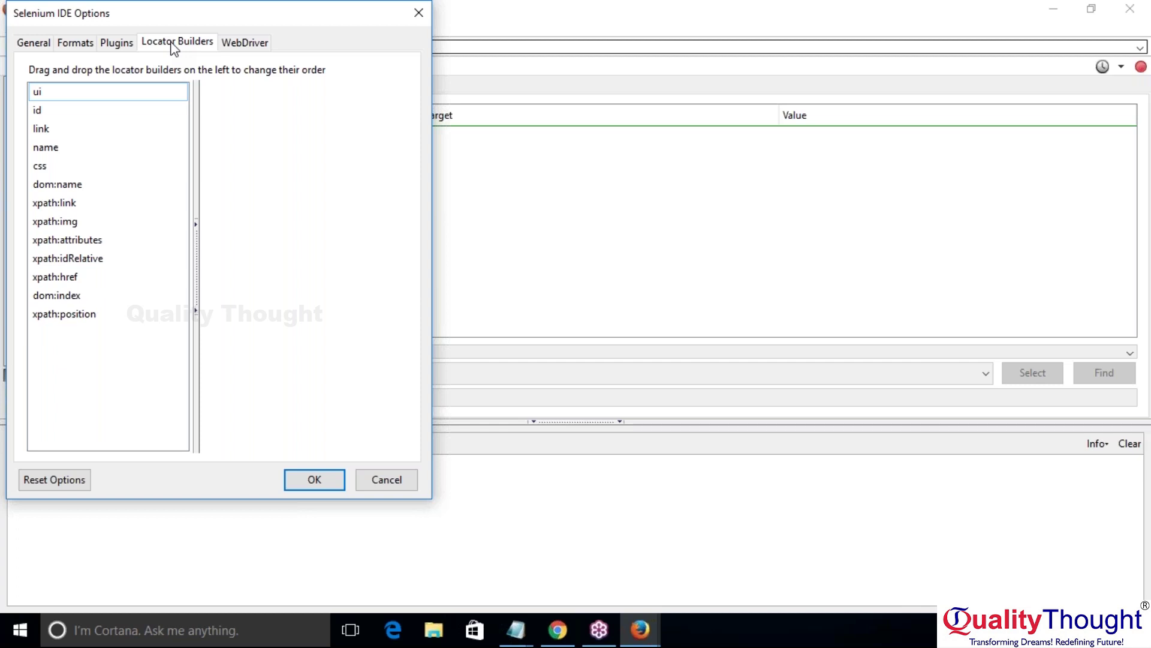
pyautogui.click(426, 20)
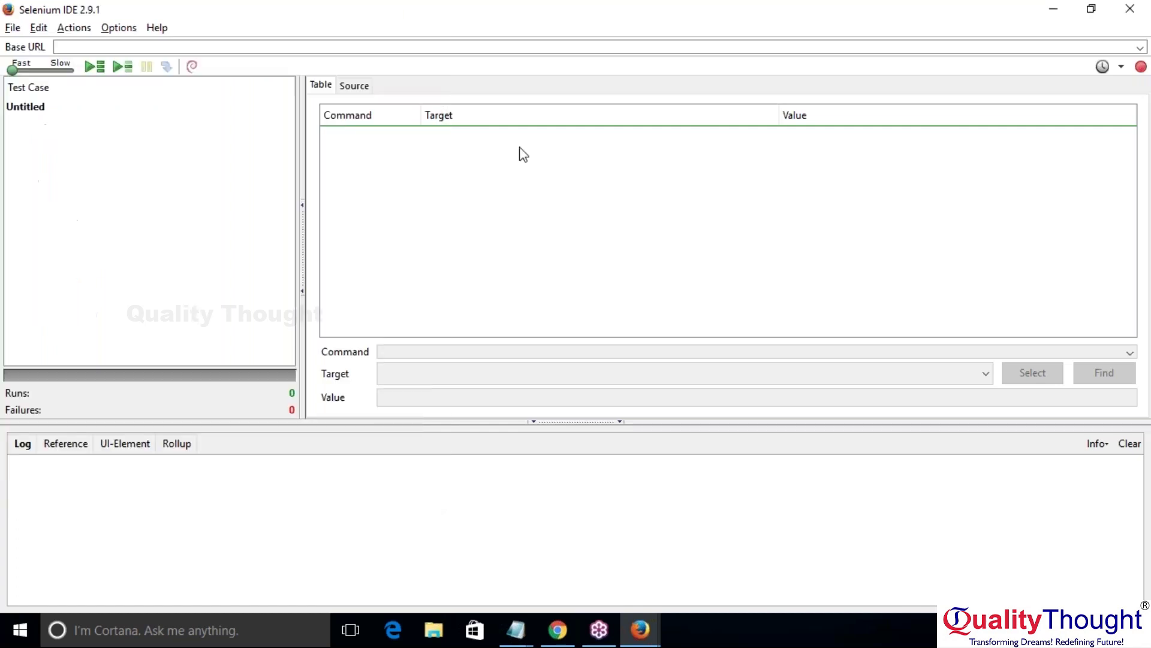
# Step: Confirm the WebDriver tab shows playback off with firefox, cancel, and reopen the Options menu
pyautogui.click(120, 27)
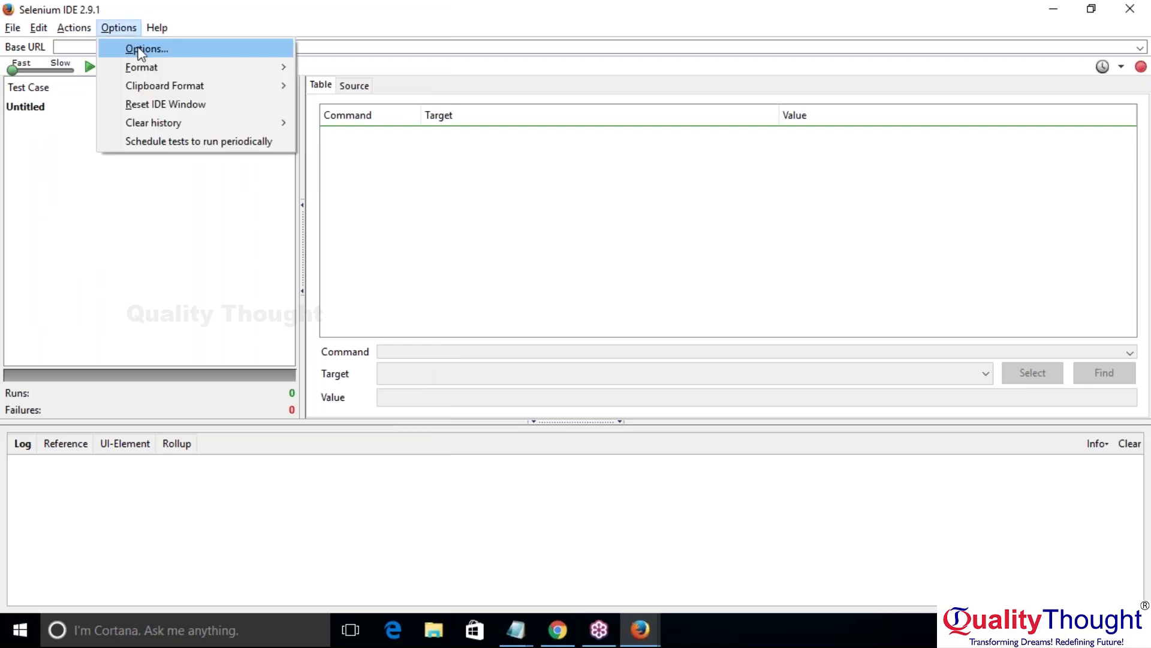
pyautogui.click(141, 51)
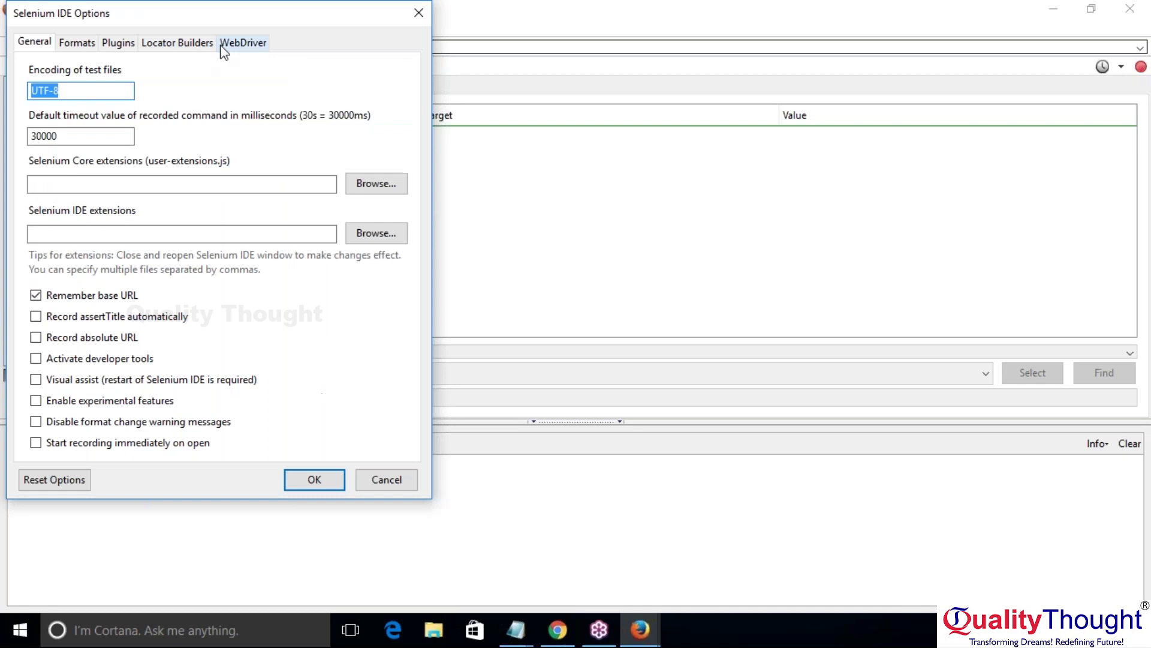
pyautogui.click(223, 44)
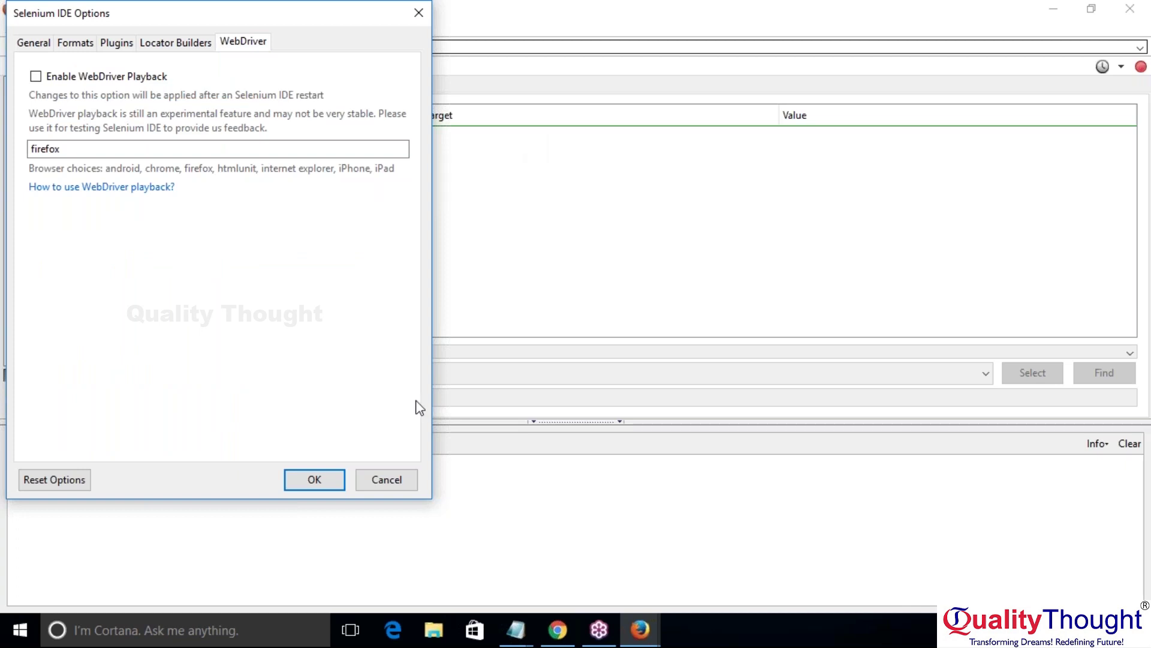
pyautogui.click(390, 489)
pyautogui.click(119, 27)
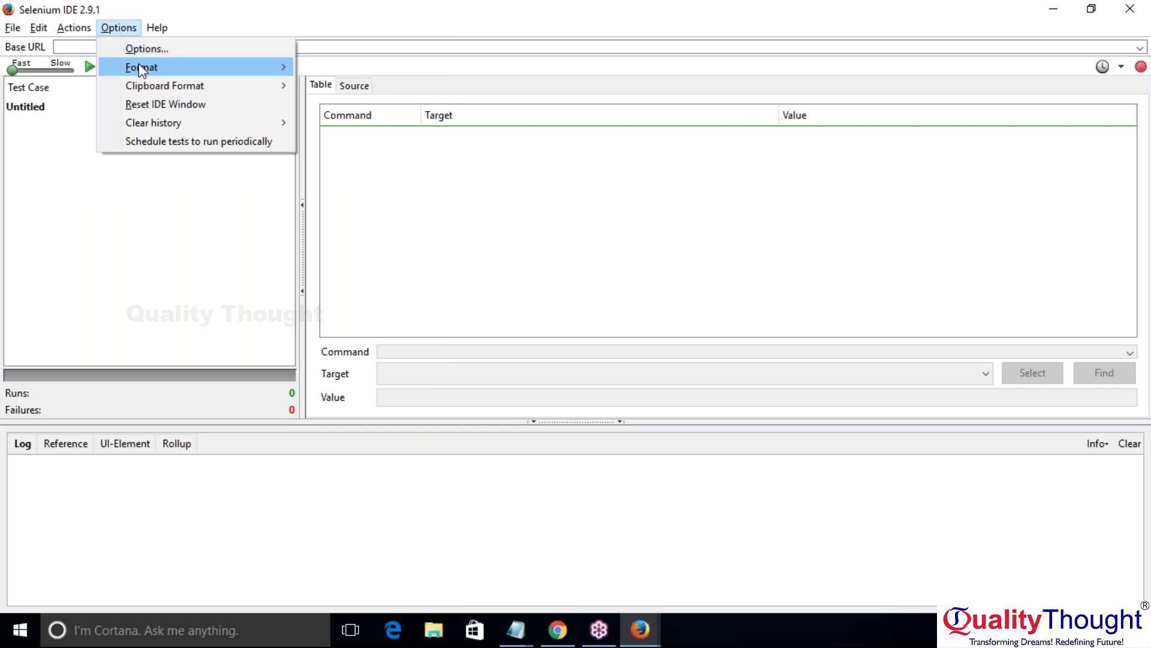
pyautogui.moveTo(151, 75)
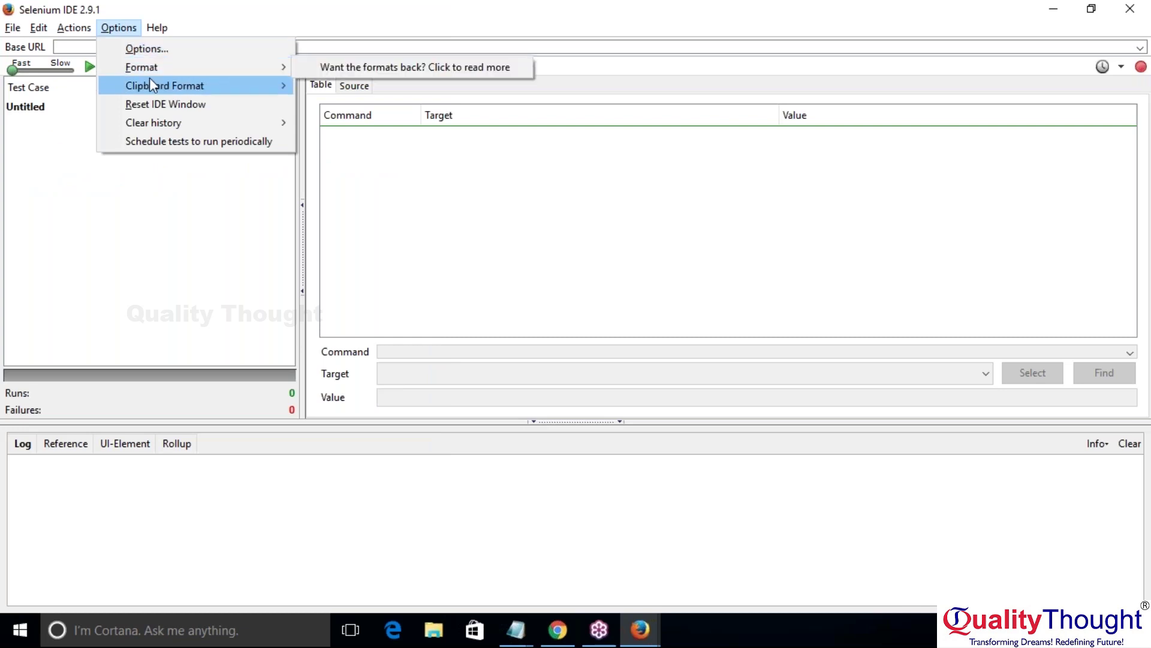
pyautogui.moveTo(208, 67)
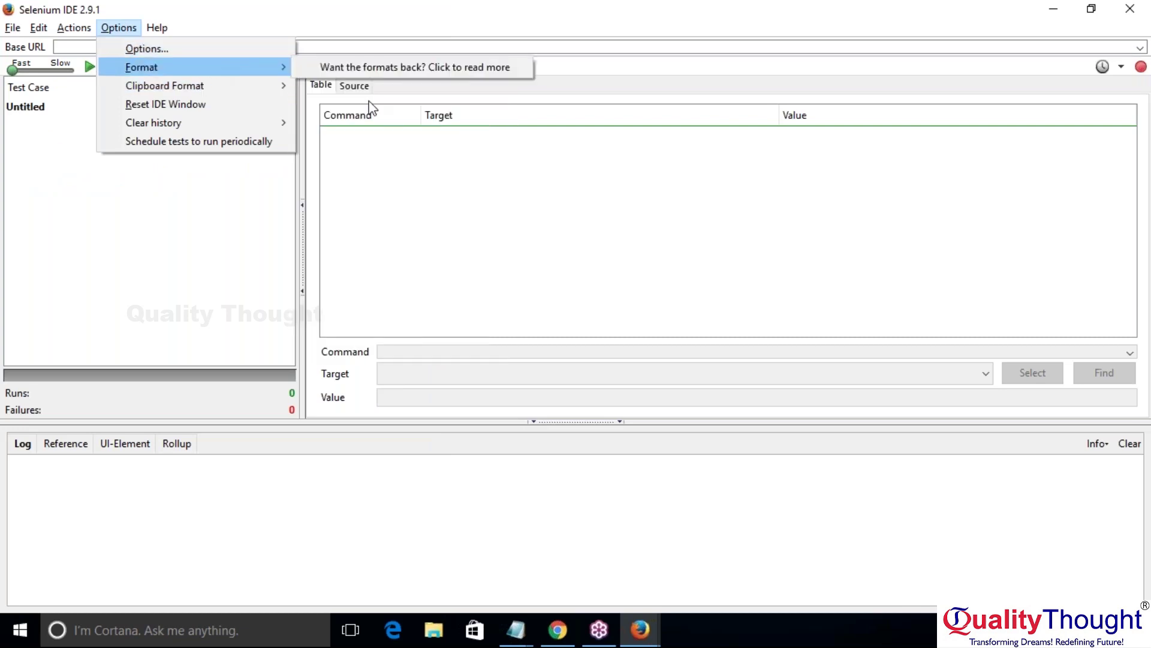
pyautogui.click(448, 67)
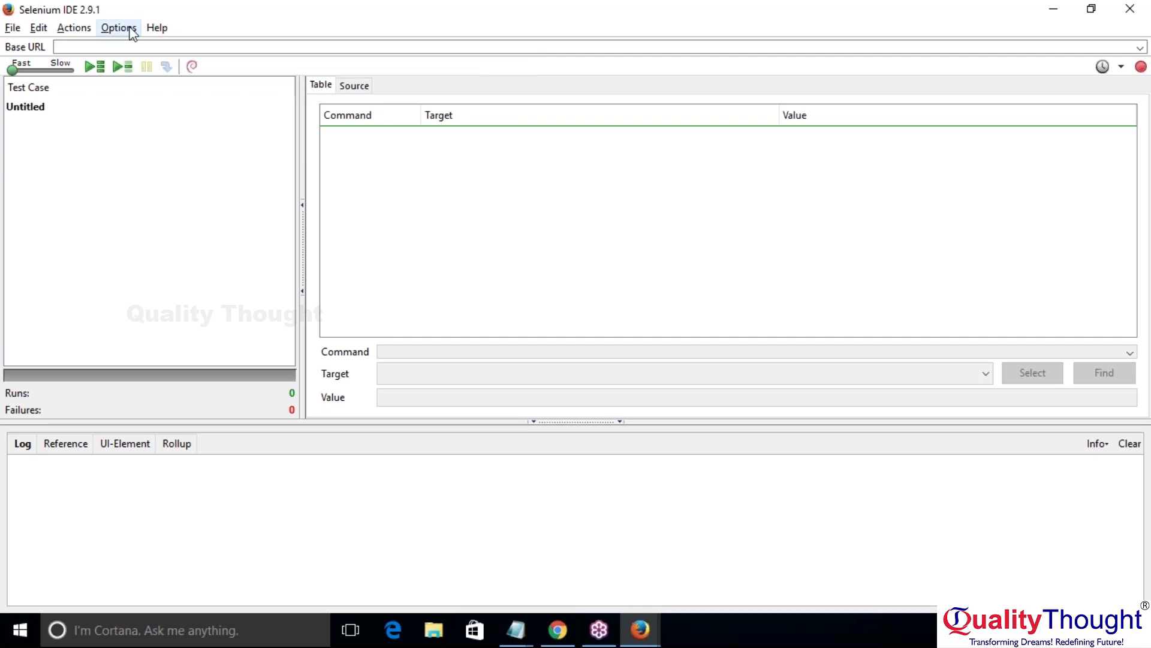
pyautogui.click(118, 27)
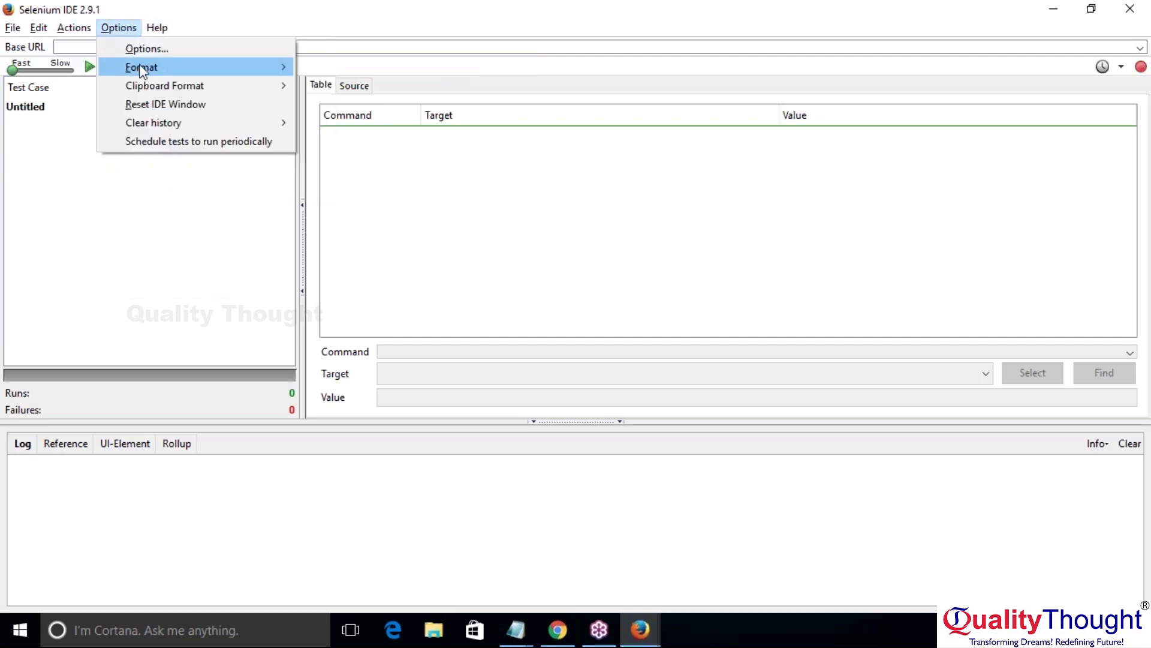
pyautogui.moveTo(143, 70)
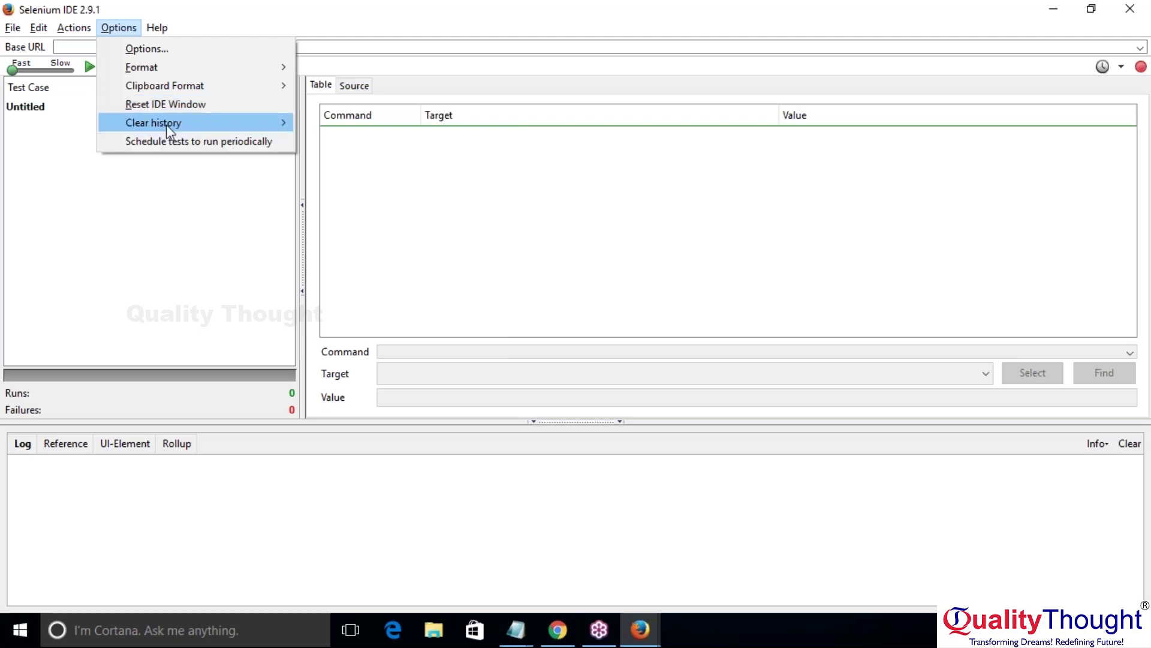
pyautogui.moveTo(167, 123)
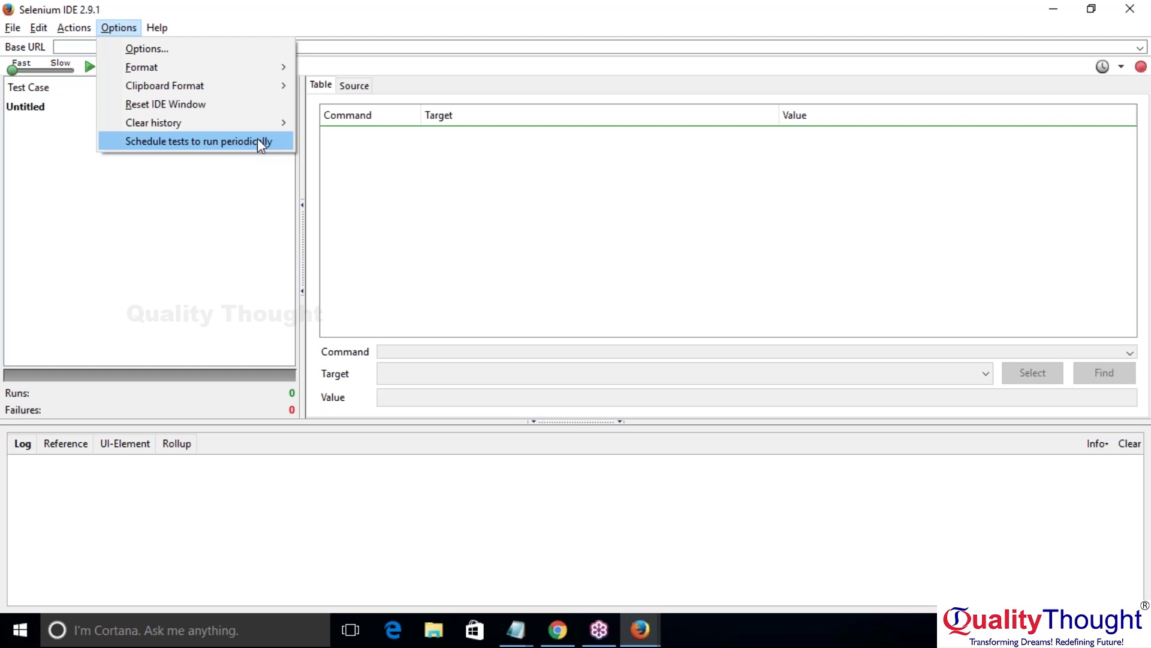
# Step: Open the test scheduler, cancel its NewJob without scheduling, and open the Help menu
pyautogui.click(259, 143)
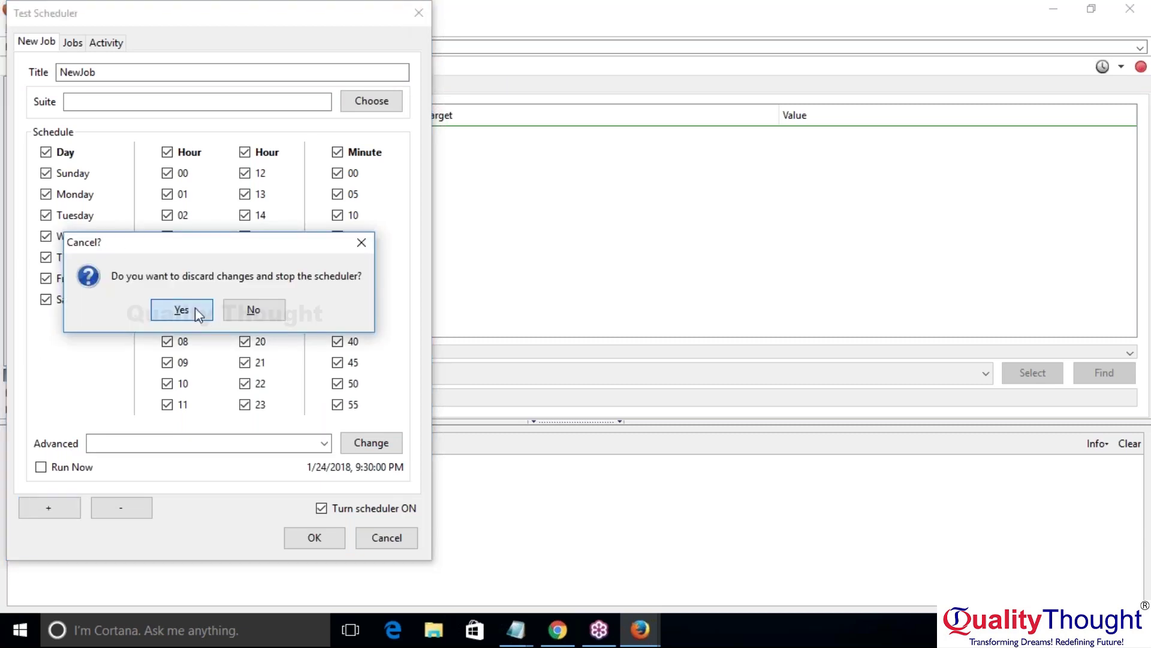
pyautogui.click(182, 310)
pyautogui.click(157, 30)
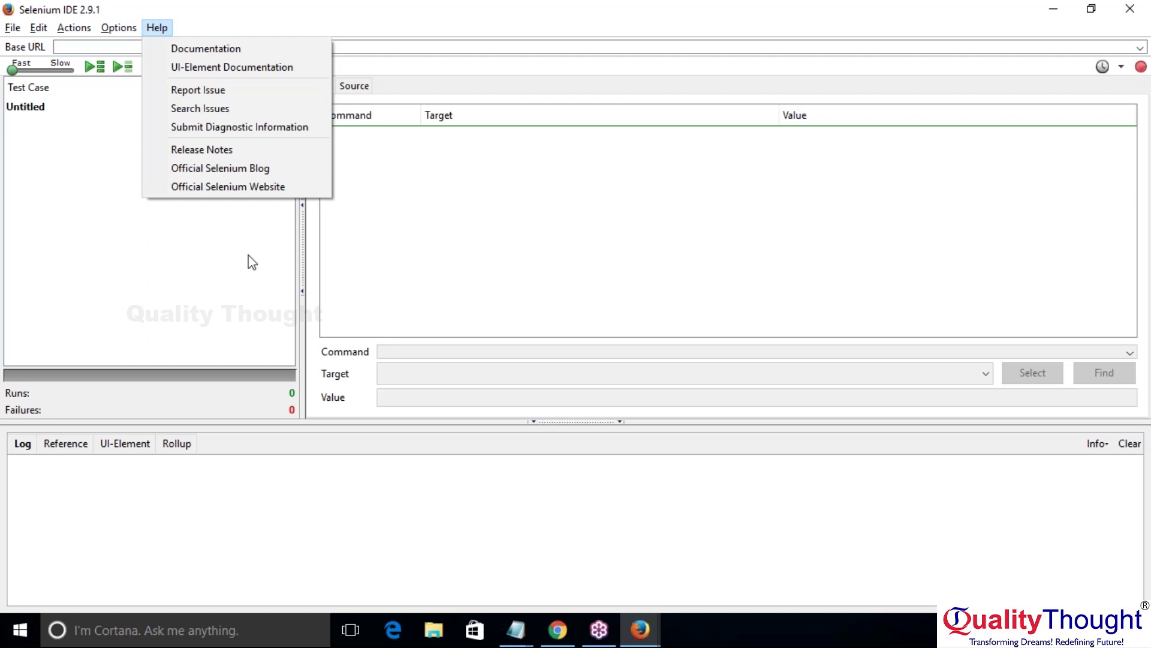
# Step: Dismiss the Help topics to get back to the empty Untitled test case
pyautogui.click(235, 230)
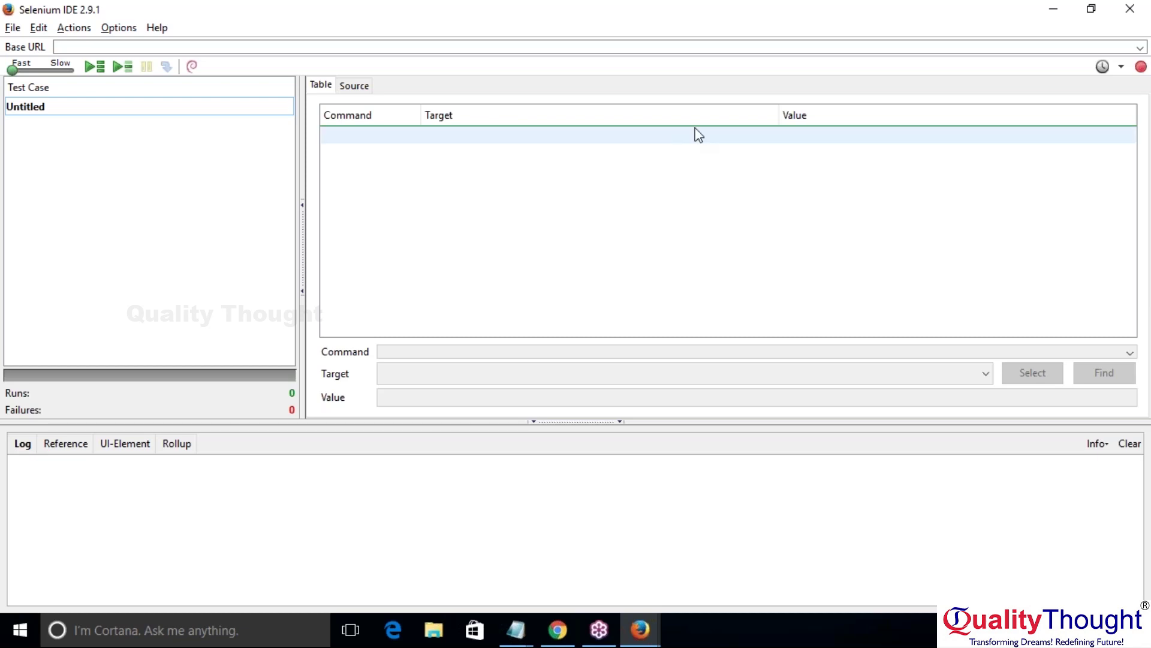
# Step: In Firefox, close the blog tab and search the web for demotours
pyautogui.moveTo(640, 630)
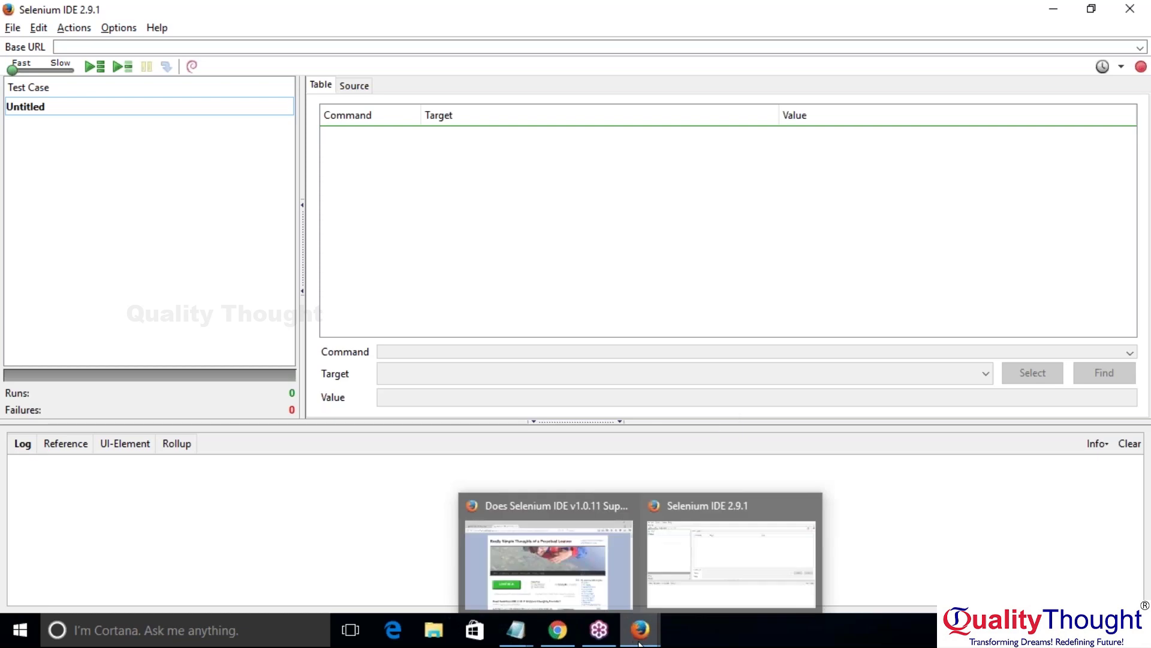
pyautogui.click(551, 558)
pyautogui.click(355, 40)
pyautogui.write('demotours')
pyautogui.press('Return')
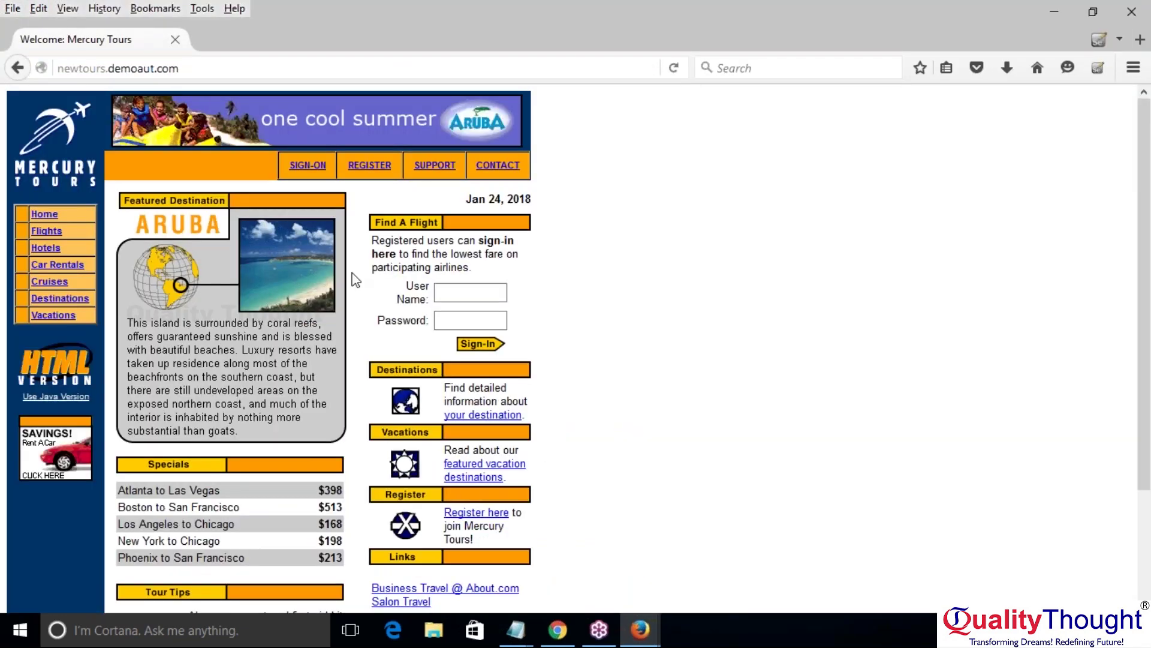
# Step: Sign on to Mercury Tours with the demo user name and password
pyautogui.click(492, 292)
pyautogui.write('mercury')
pyautogui.press('Tab')
pyautogui.write('mercury')
pyautogui.press('Return')
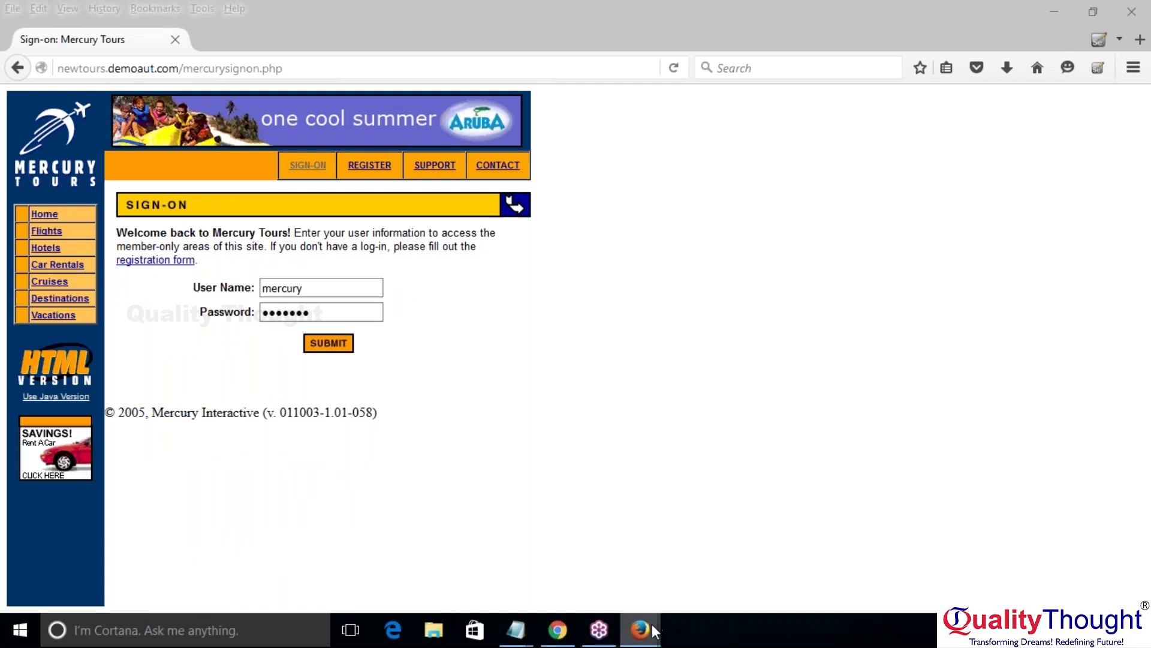
# Step: Switch back to Selenium IDE and bring up the File menu
pyautogui.moveTo(647, 629)
pyautogui.click(694, 565)
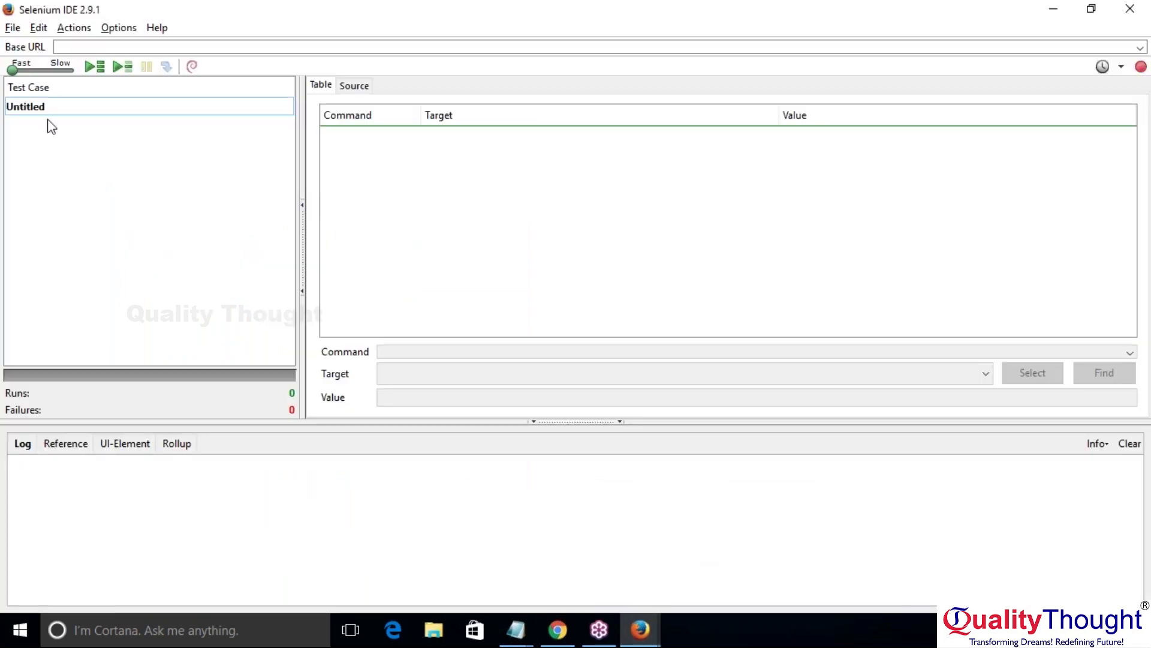
pyautogui.click(11, 27)
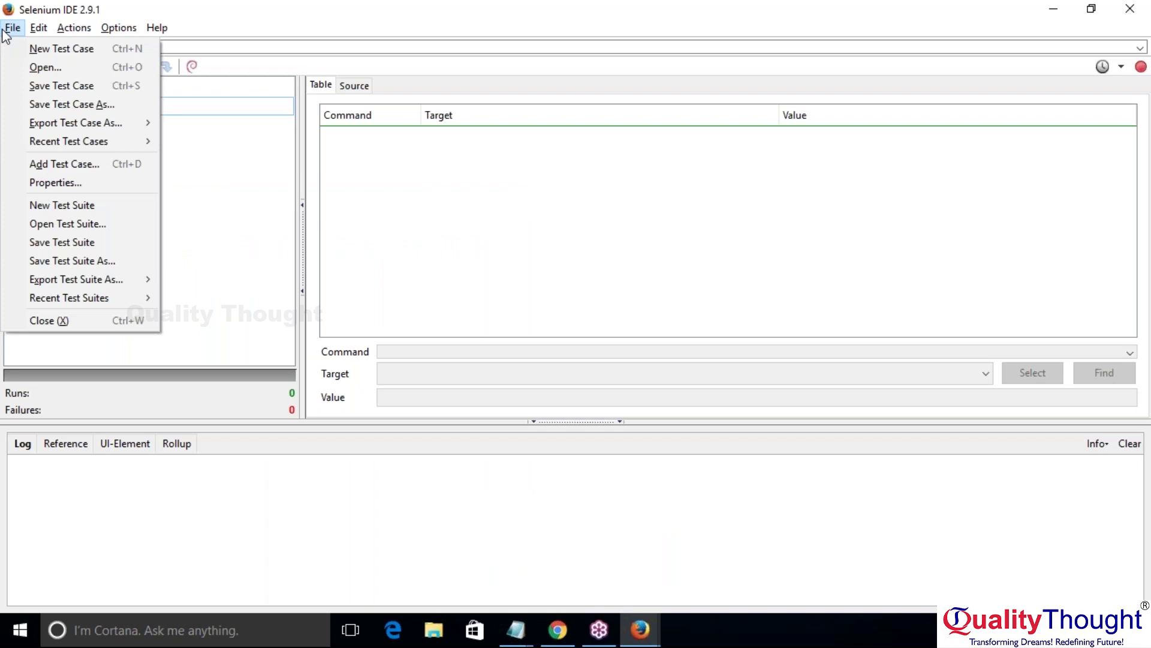
# Step: Open Selenium IDE Options on the WebDriver tab, then view the Locator Builders list
pyautogui.moveTo(131, 29)
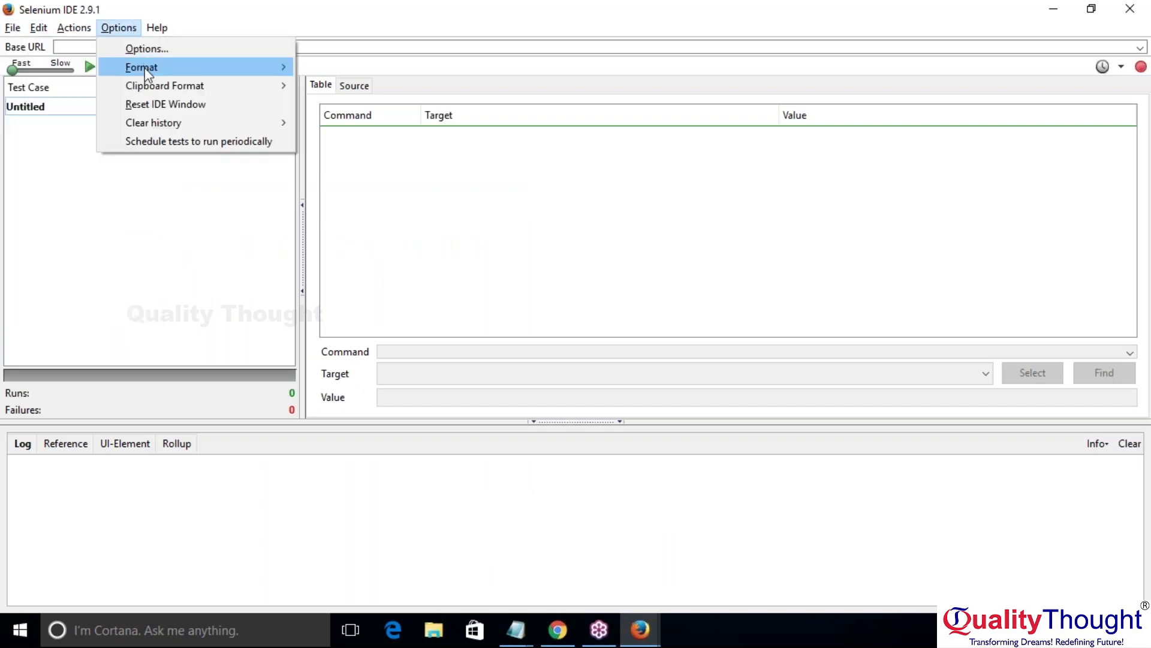
pyautogui.click(145, 53)
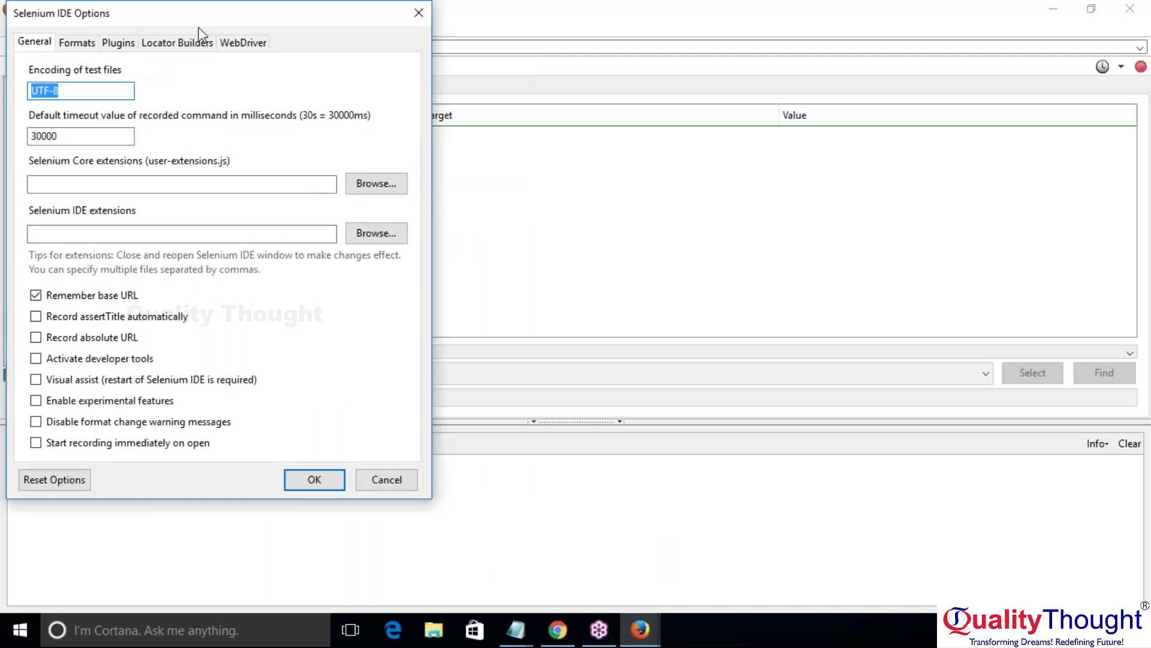
pyautogui.click(240, 50)
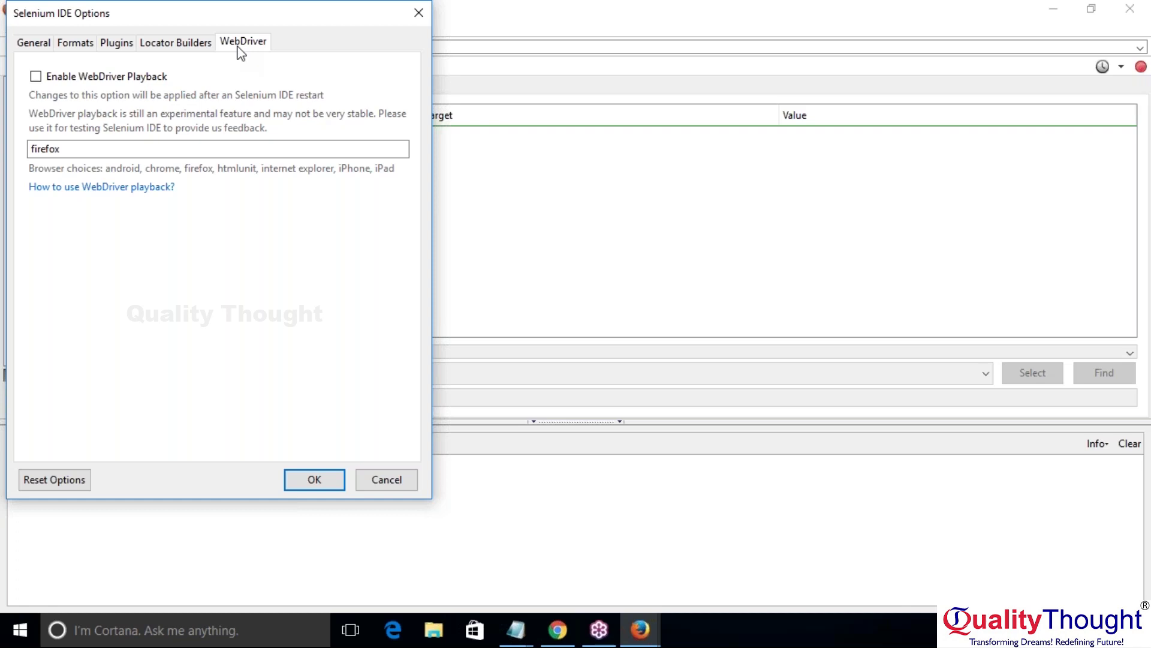
pyautogui.click(159, 45)
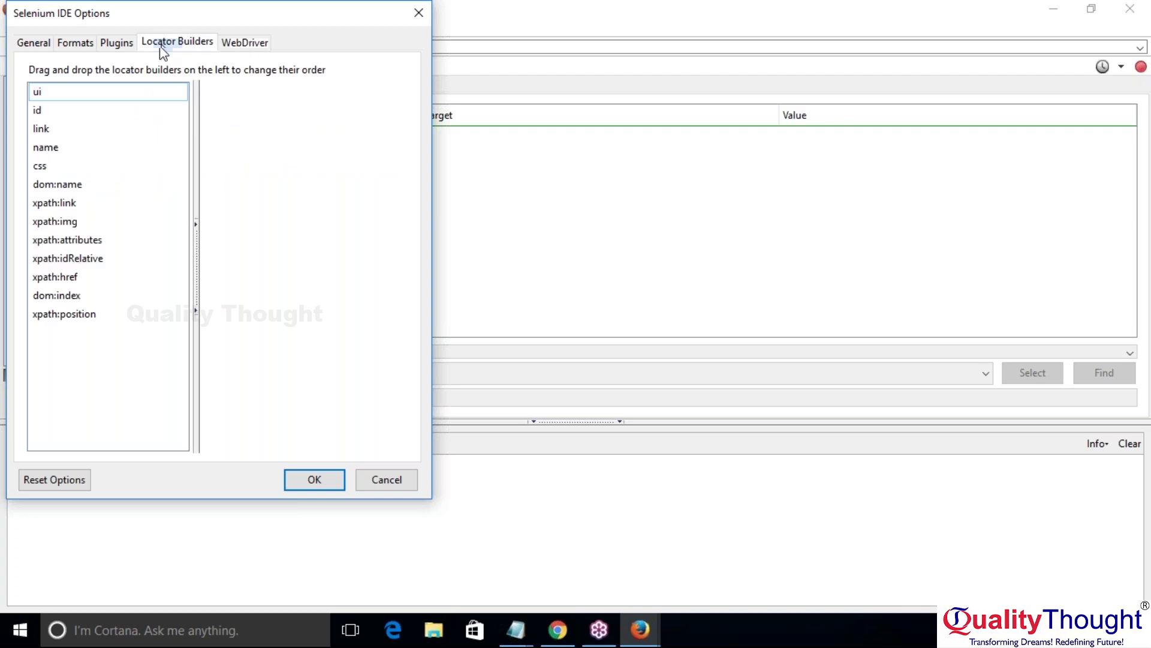
# Step: Return to the WebDriver tab, launch Paint via 'pain' search, and pick the Rectangle tool
pyautogui.click(268, 40)
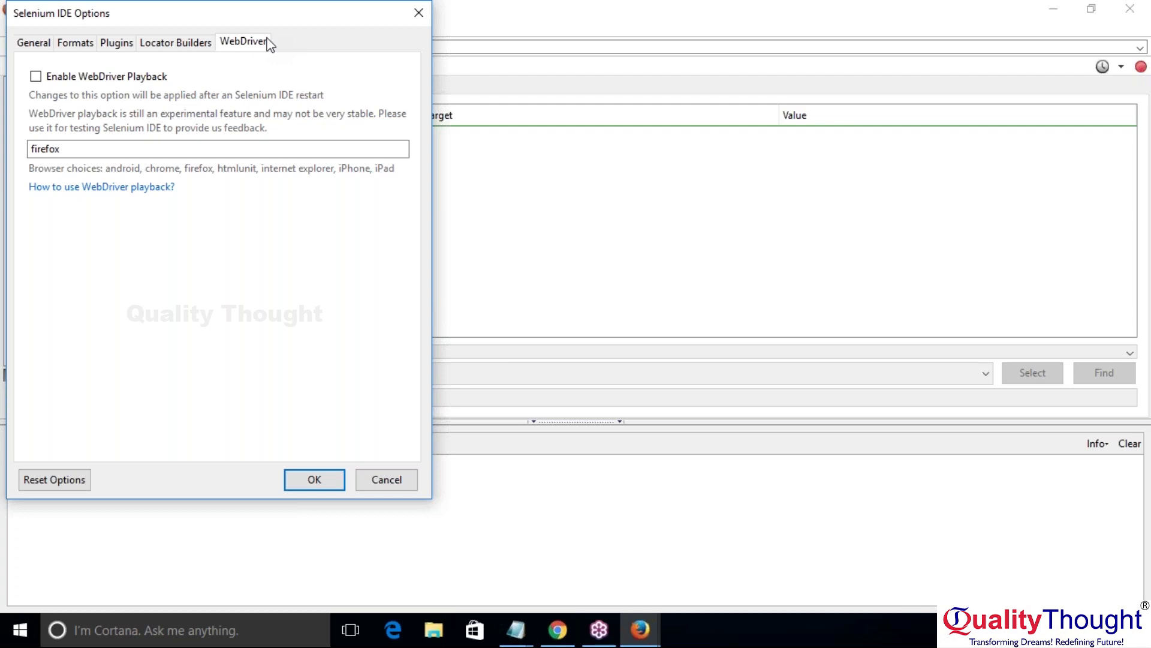
pyautogui.press('super')
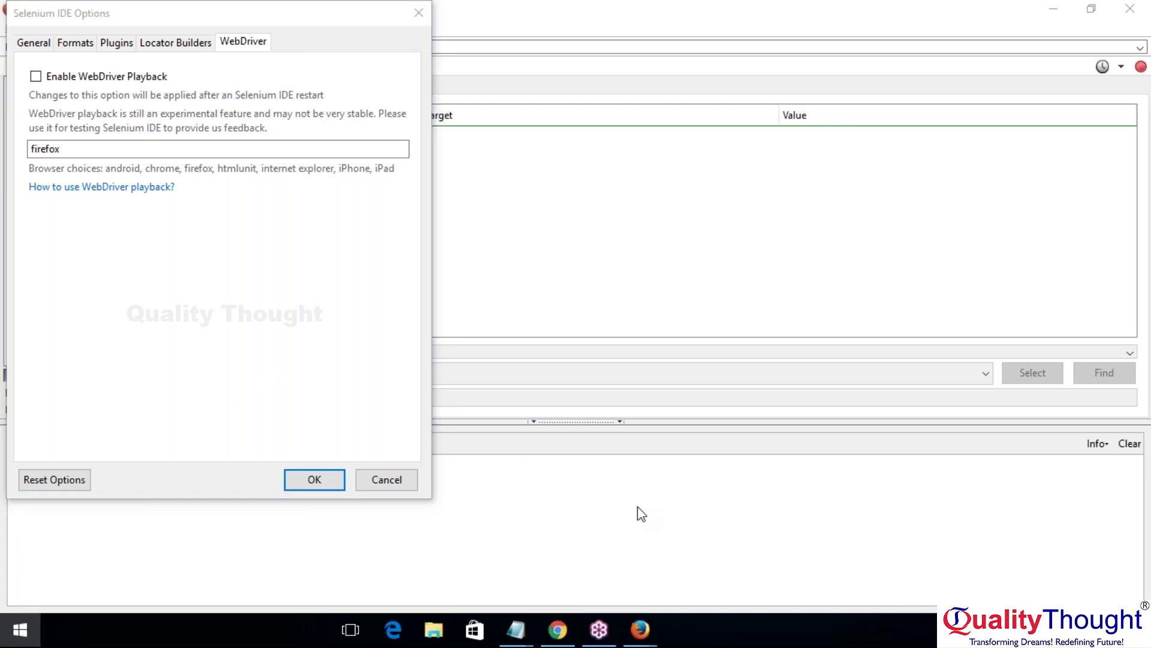
pyautogui.write('pain')
pyautogui.press('Return')
pyautogui.click(371, 53)
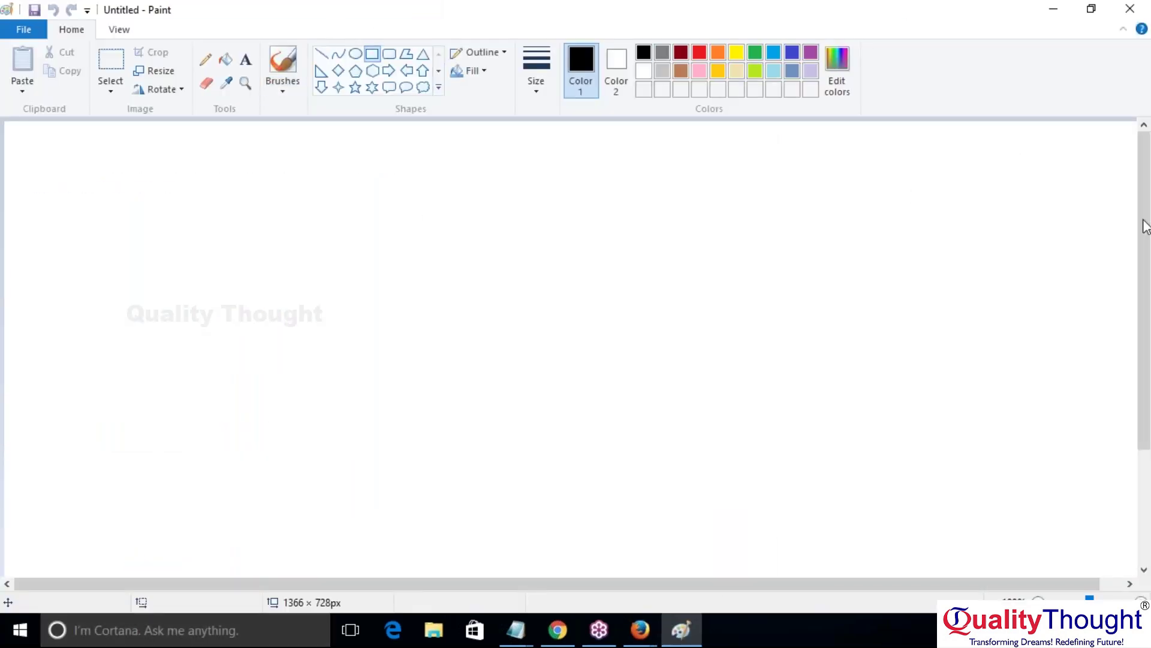
# Step: Draw the outer frame, two grey input boxes and a login button box
pyautogui.moveTo(133, 162); pyautogui.dragTo(848, 552)
pyautogui.click(536, 69)
pyautogui.click(576, 127)
pyautogui.click(680, 53)
pyautogui.click(536, 69)
pyautogui.click(574, 159)
pyautogui.click(662, 53)
pyautogui.moveTo(439, 270); pyautogui.dragTo(659, 299)
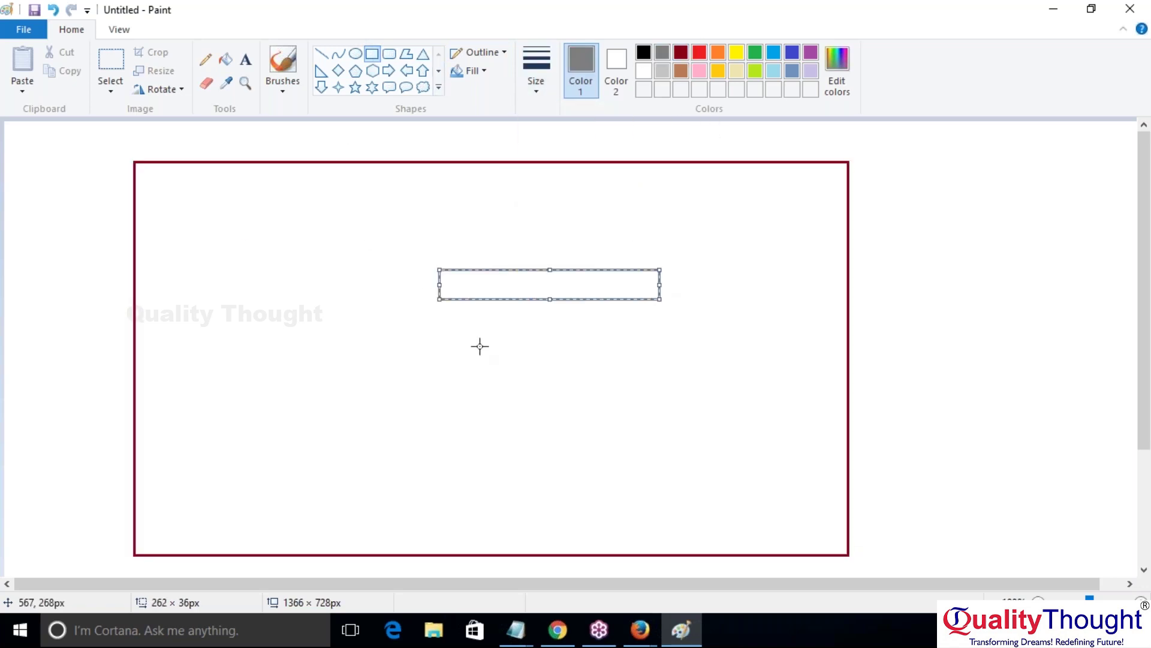
pyautogui.moveTo(439, 333); pyautogui.dragTo(663, 363)
pyautogui.moveTo(334, 402); pyautogui.dragTo(495, 438)
# Step: Add the title 'Home Page - Login Page' at the top of the frame
pyautogui.click(239, 66)
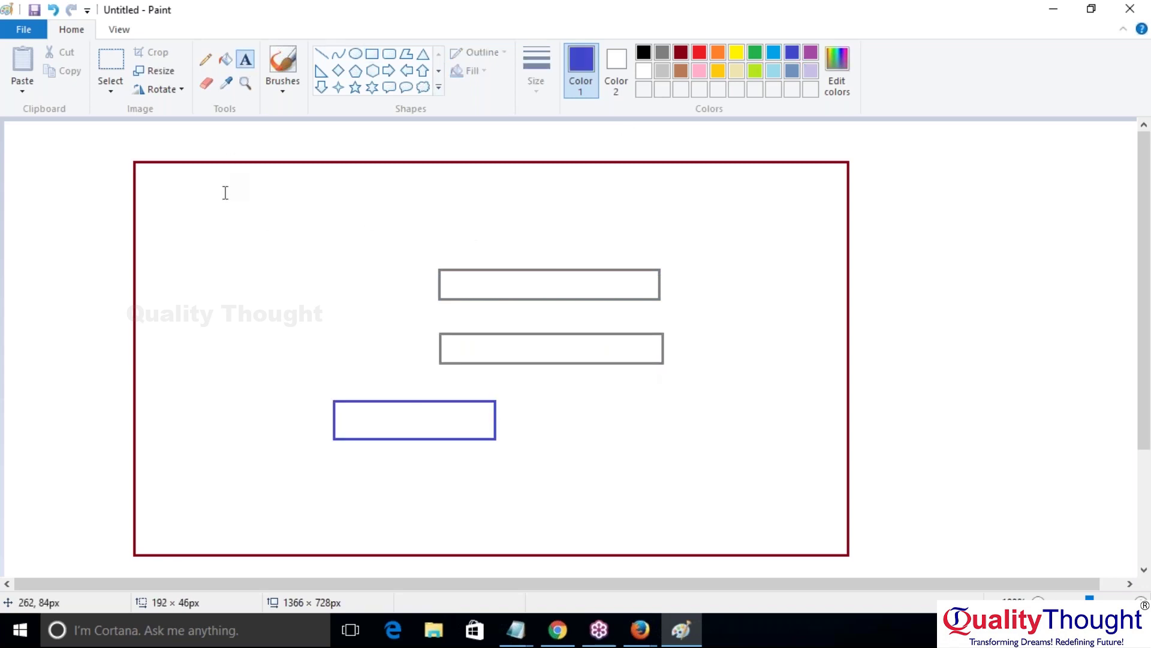
pyautogui.click(223, 183)
pyautogui.write('Home Page - Login Oage')
pyautogui.press('BackSpace')
pyautogui.press('BackSpace')
pyautogui.press('BackSpace')
pyautogui.press('BackSpace')
pyautogui.write('Page')
pyautogui.click(240, 278)
# Step: Label the fields 'Username:' and 'Password:' beside the two input boxes
pyautogui.click(240, 278)
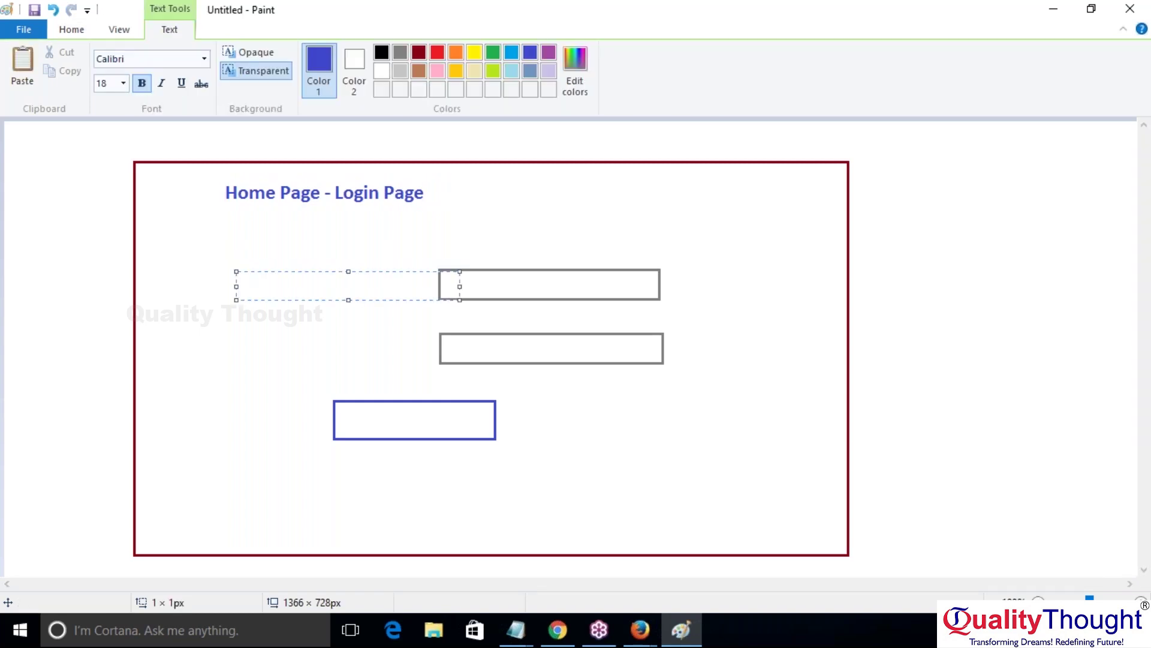
pyautogui.write('Username:')
pyautogui.click(246, 348)
pyautogui.click(246, 348)
pyautogui.write('Password:')
pyautogui.click(398, 419)
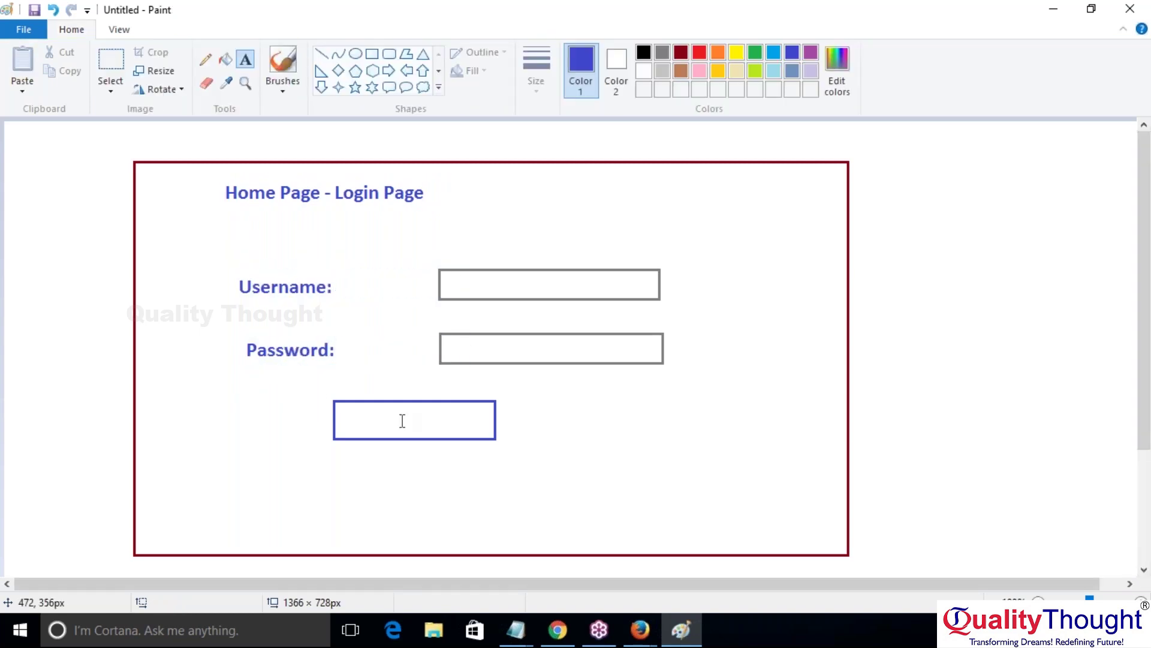
# Step: Write a dark red 'Login' label inside the button box
pyautogui.click(680, 52)
pyautogui.click(355, 407)
pyautogui.write('Login')
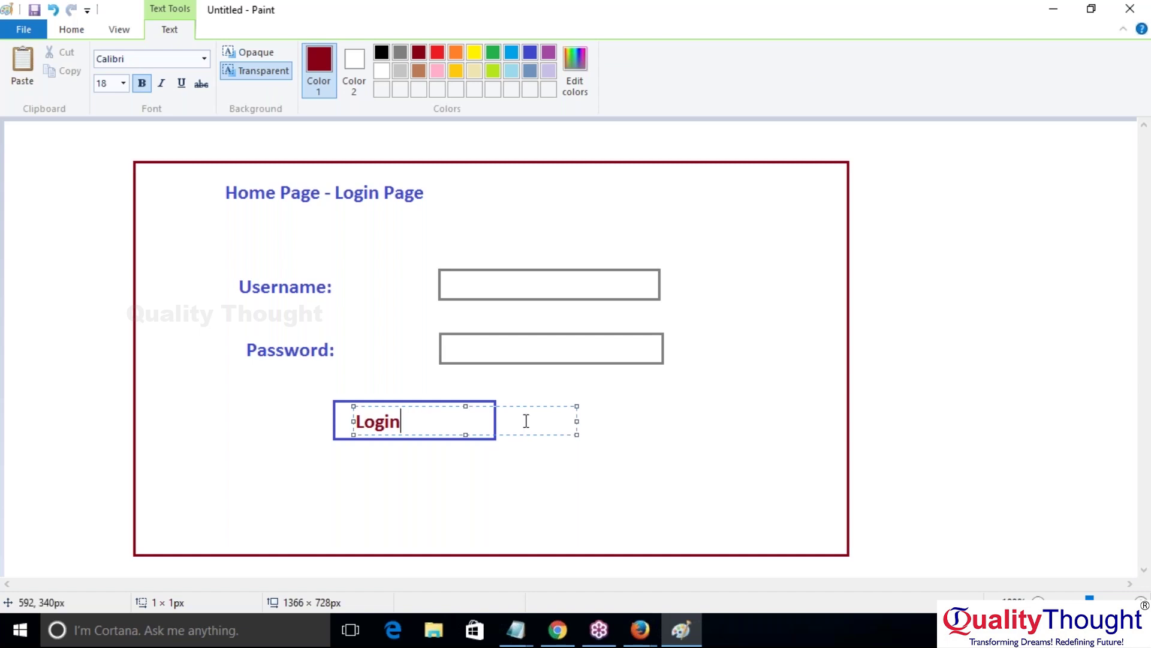
pyautogui.click(695, 381)
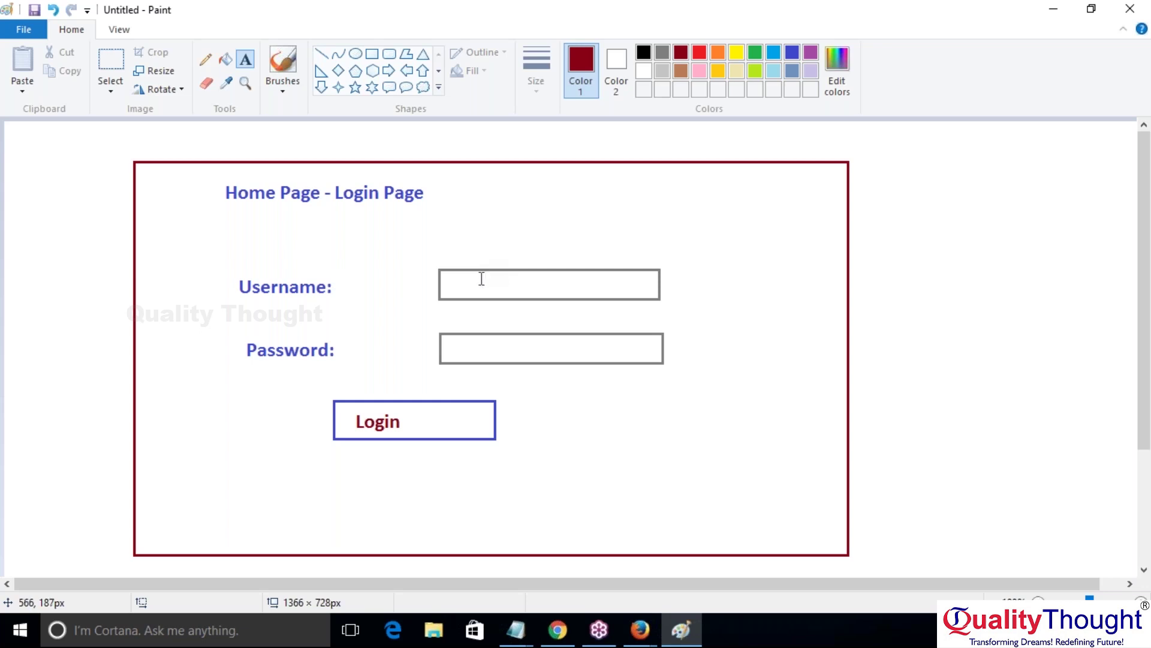
# Step: Start a new Calibri 18 bold text box inside the Username input box
pyautogui.click(466, 286)
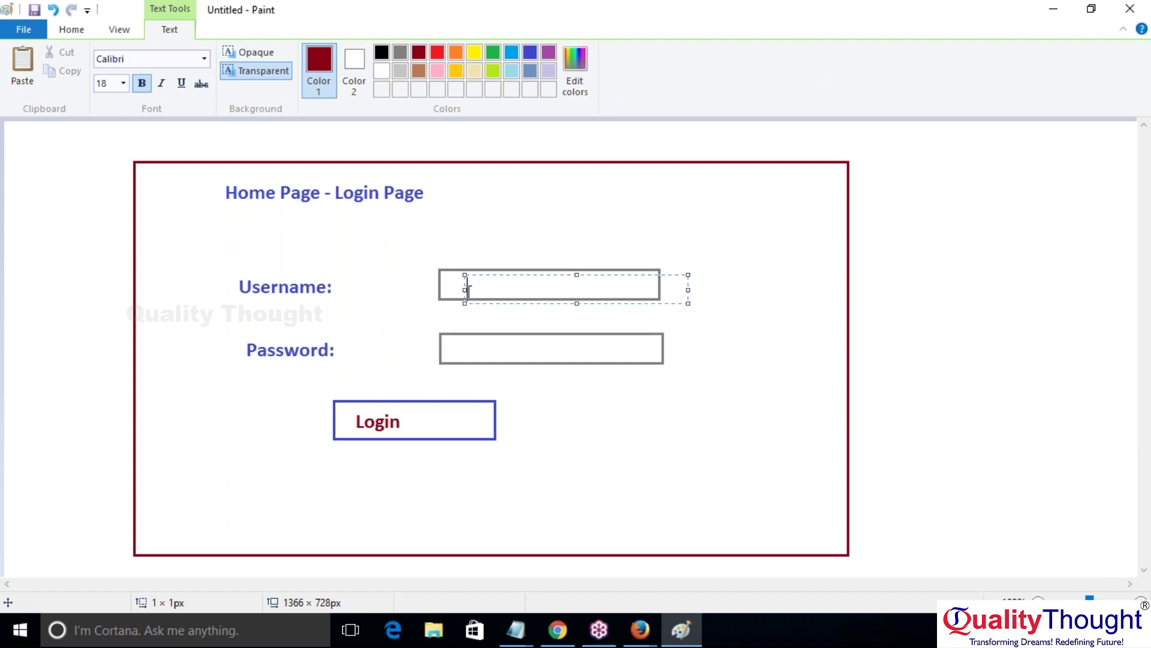
# Step: Discard the empty text box and show the open Firefox window previews
pyautogui.click(485, 354)
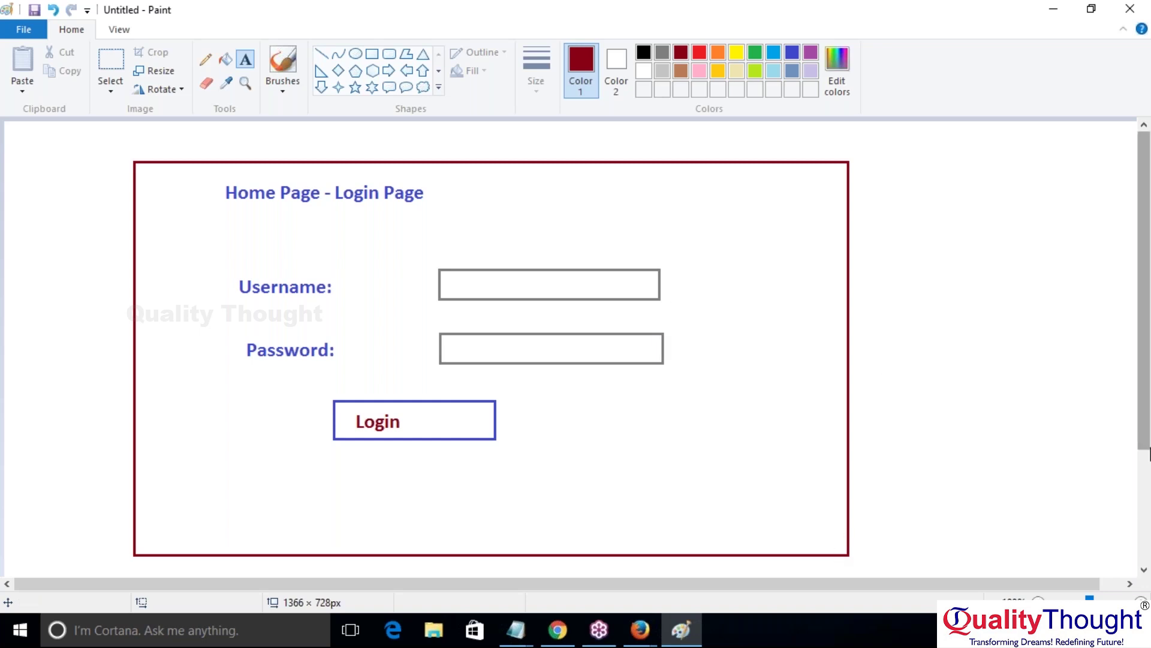
pyautogui.click(640, 629)
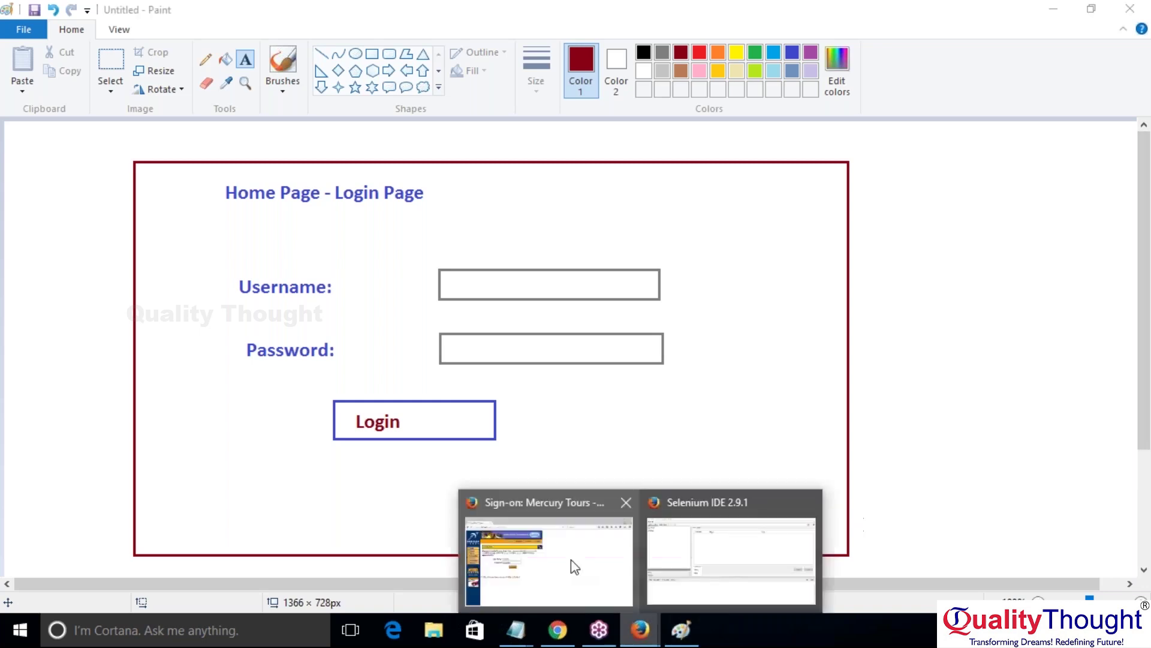
# Step: On the Mercury Tours sign-on page, clear both the User Name and Password fields
pyautogui.click(570, 560)
pyautogui.click(340, 287)
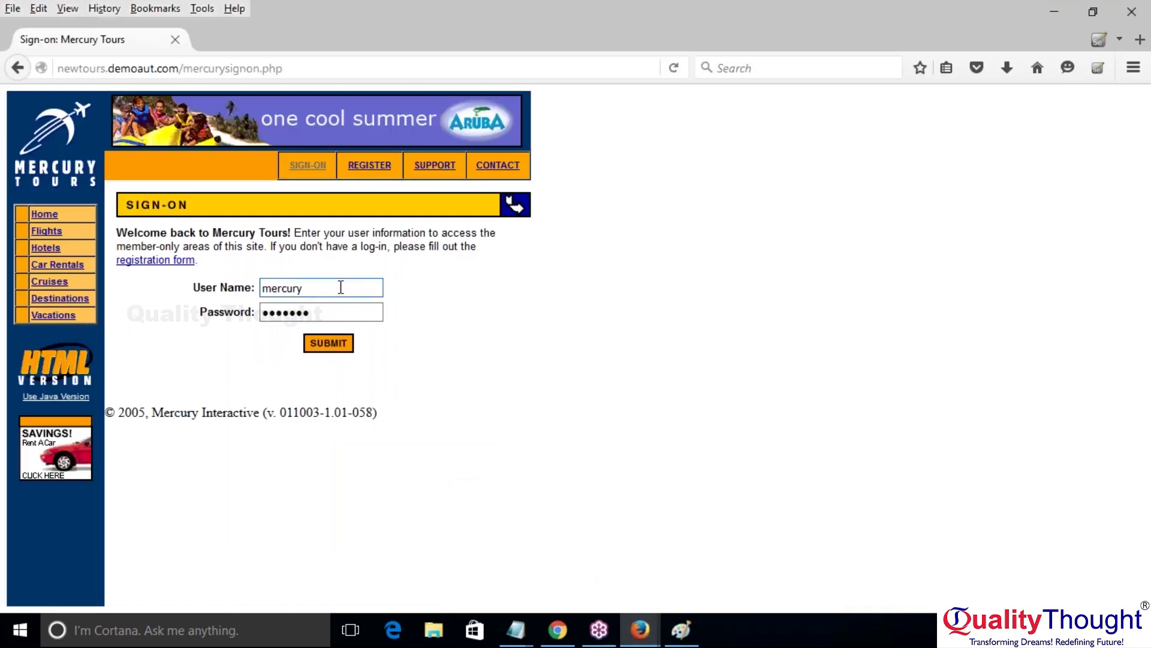
pyautogui.click(341, 288)
pyautogui.hotkey('ctrl', 'a')
pyautogui.press('BackSpace')
pyautogui.click(338, 314)
pyautogui.hotkey('ctrl', 'a')
pyautogui.press('BackSpace')
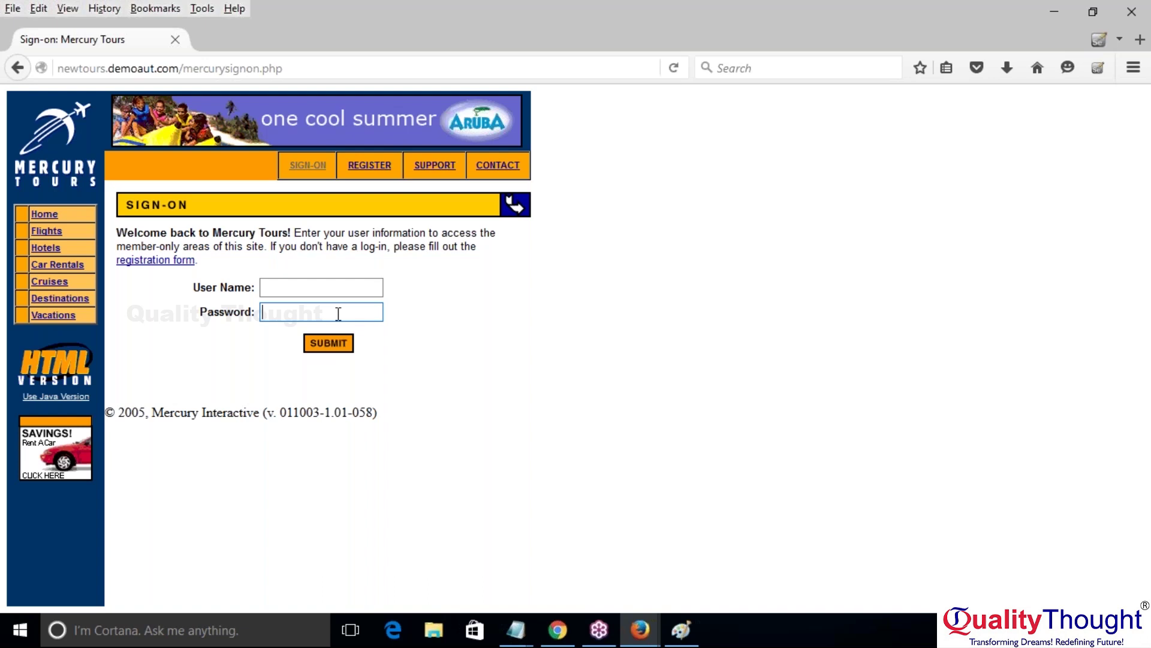
pyautogui.click(318, 285)
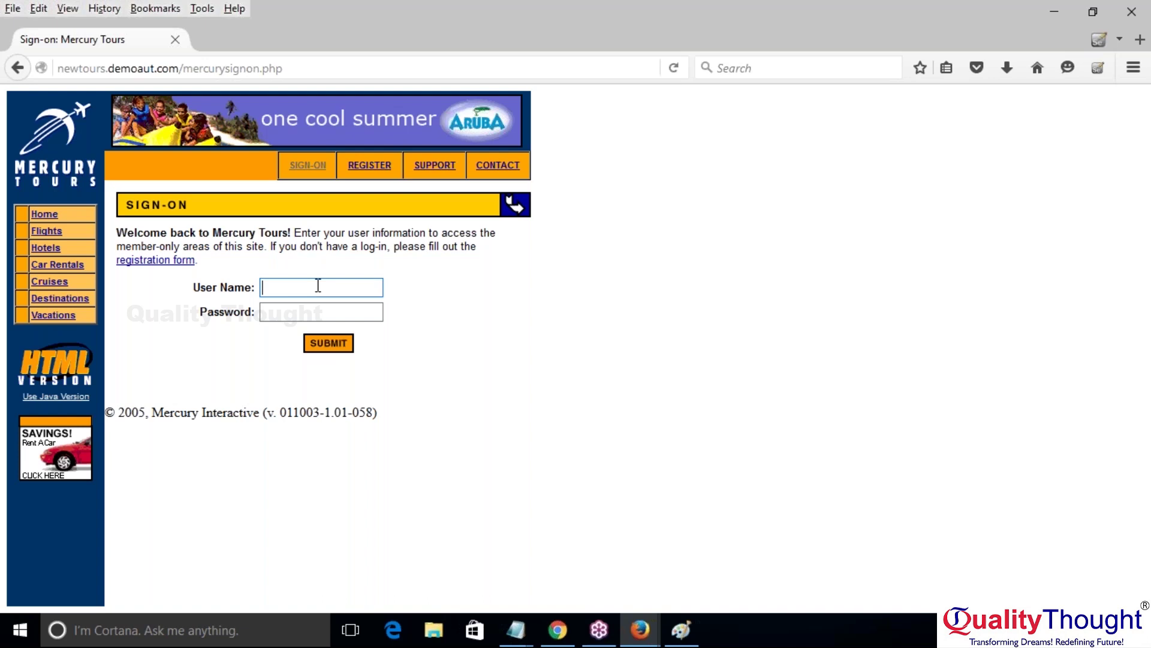
# Step: Inspect the User Name field, revealing its input named userName, size 20, maxlength 60
pyautogui.rightClick(319, 286)
pyautogui.click(319, 286)
pyautogui.click(319, 286)
pyautogui.rightClick(318, 286)
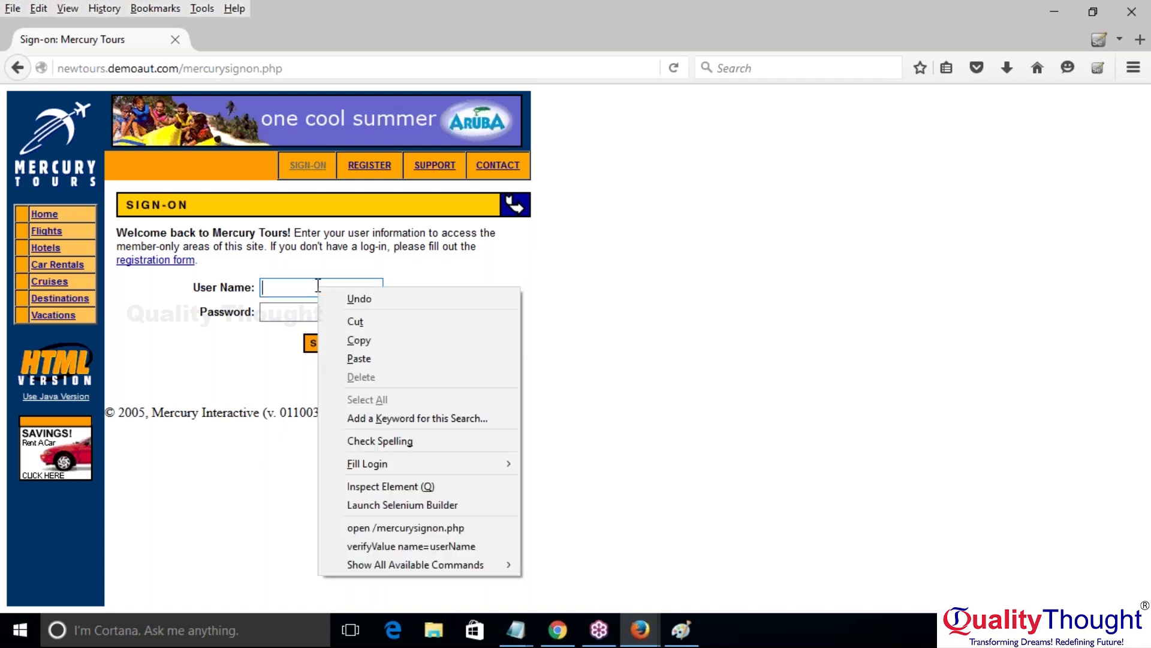
pyautogui.click(419, 486)
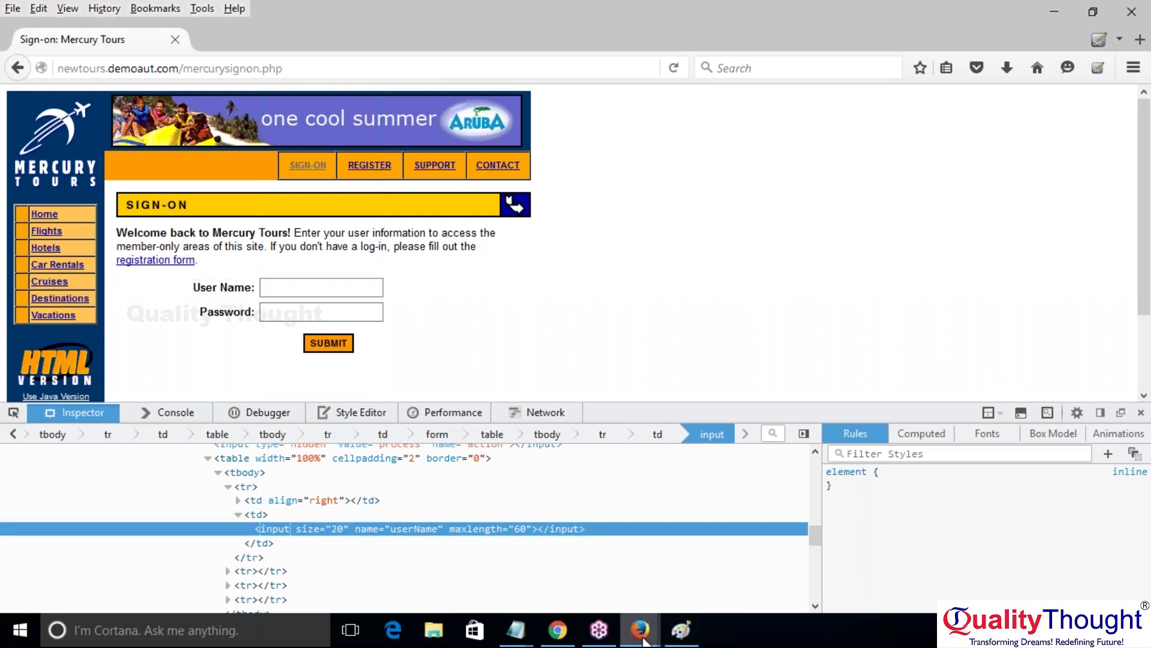
# Step: Check the locator builder order in Selenium IDE, then bring Mercury Tours back to the front
pyautogui.moveTo(643, 639)
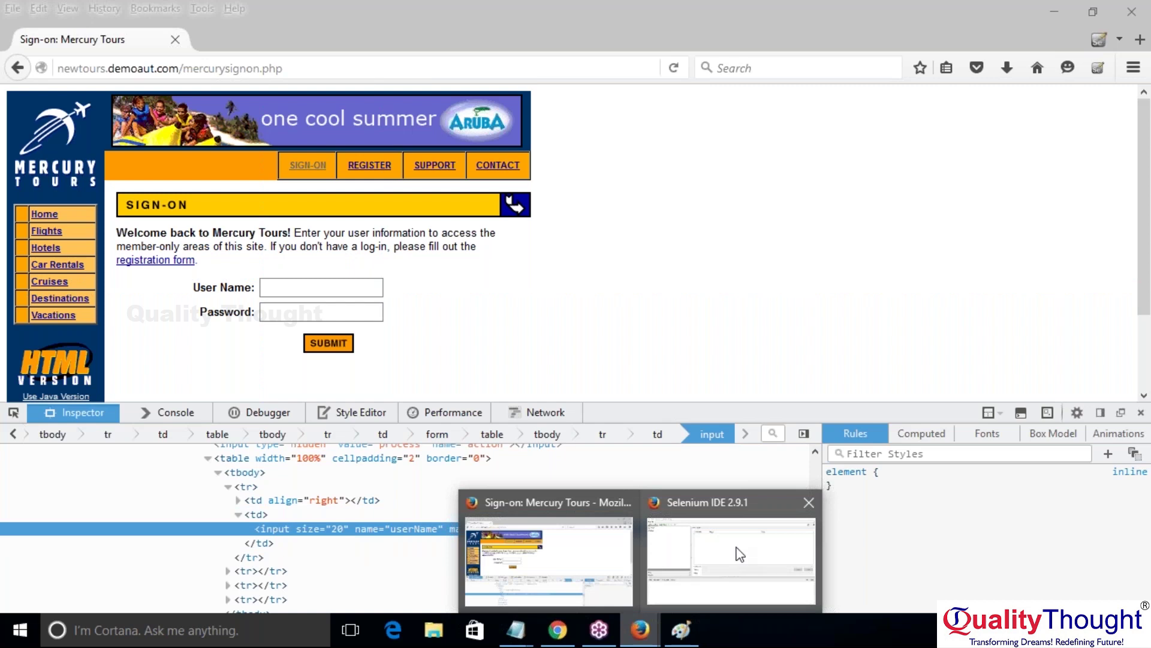
pyautogui.moveTo(740, 554)
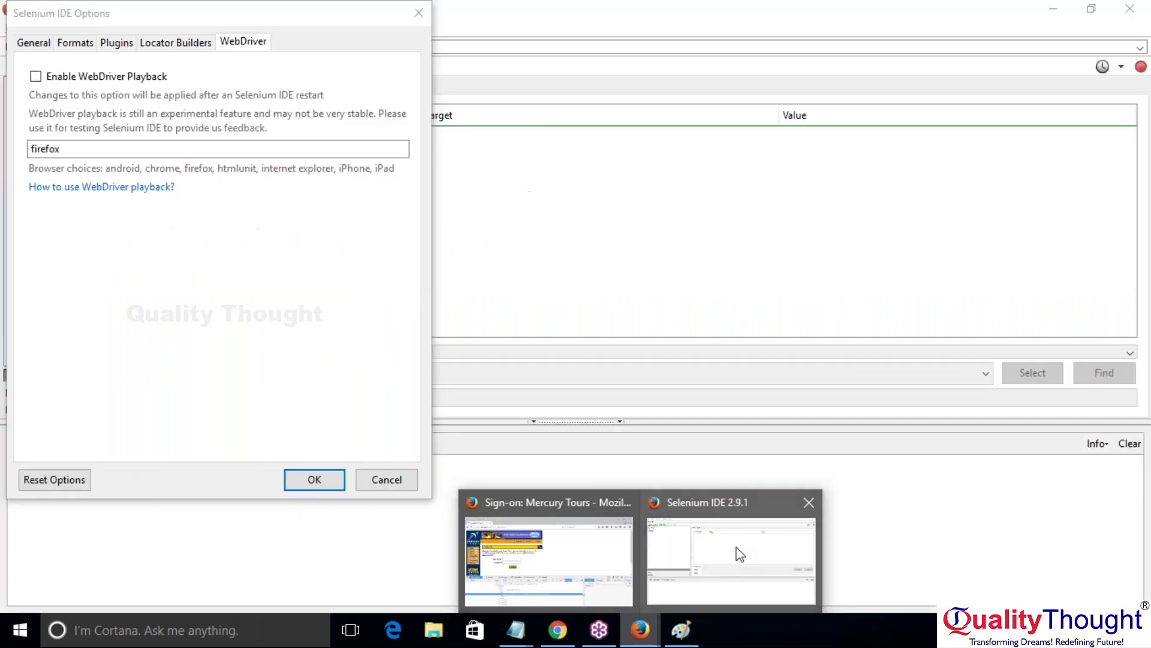
pyautogui.click(200, 42)
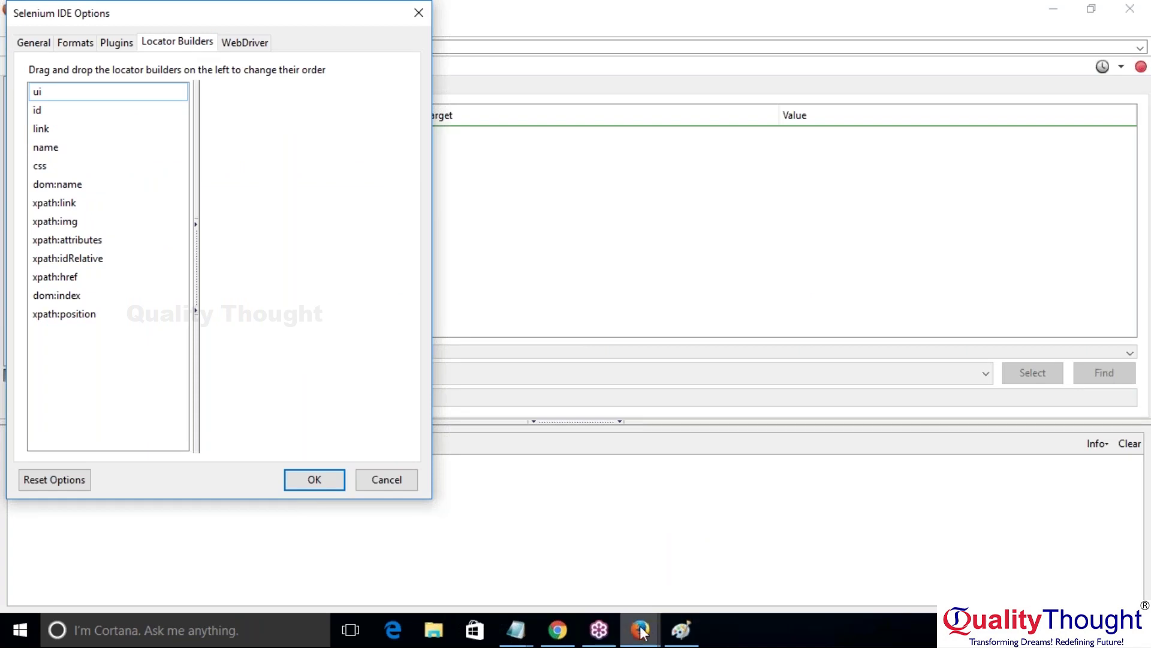
pyautogui.moveTo(640, 629)
pyautogui.click(585, 579)
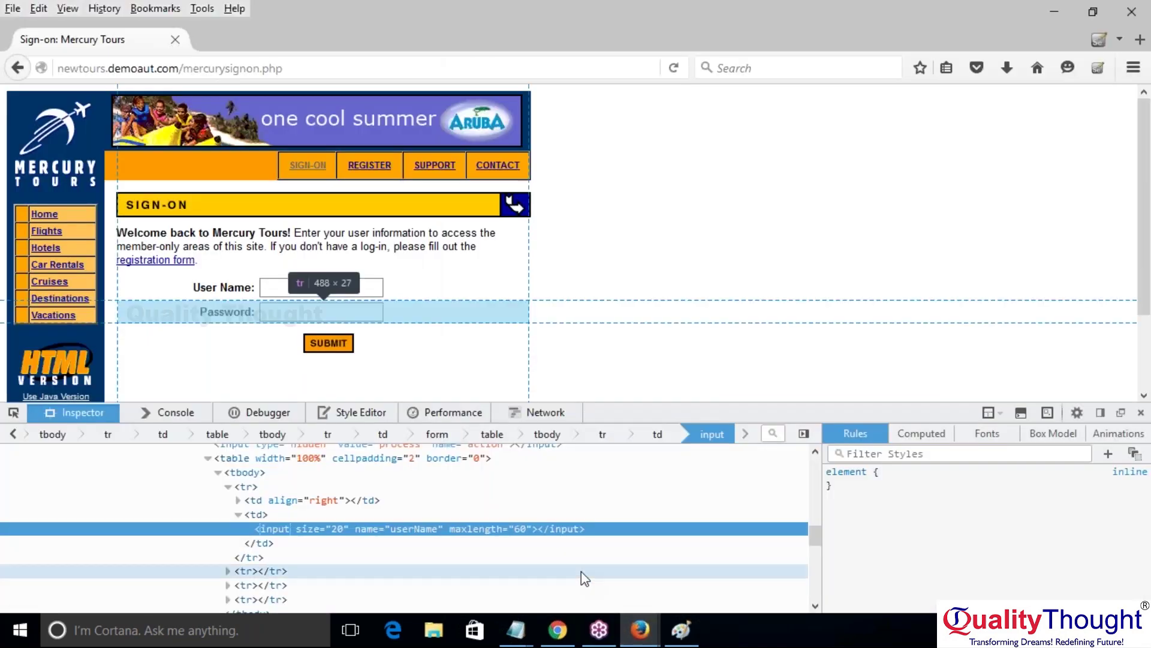
# Step: Inspect the User Name field and select its name attribute value, userName
pyautogui.click(335, 283)
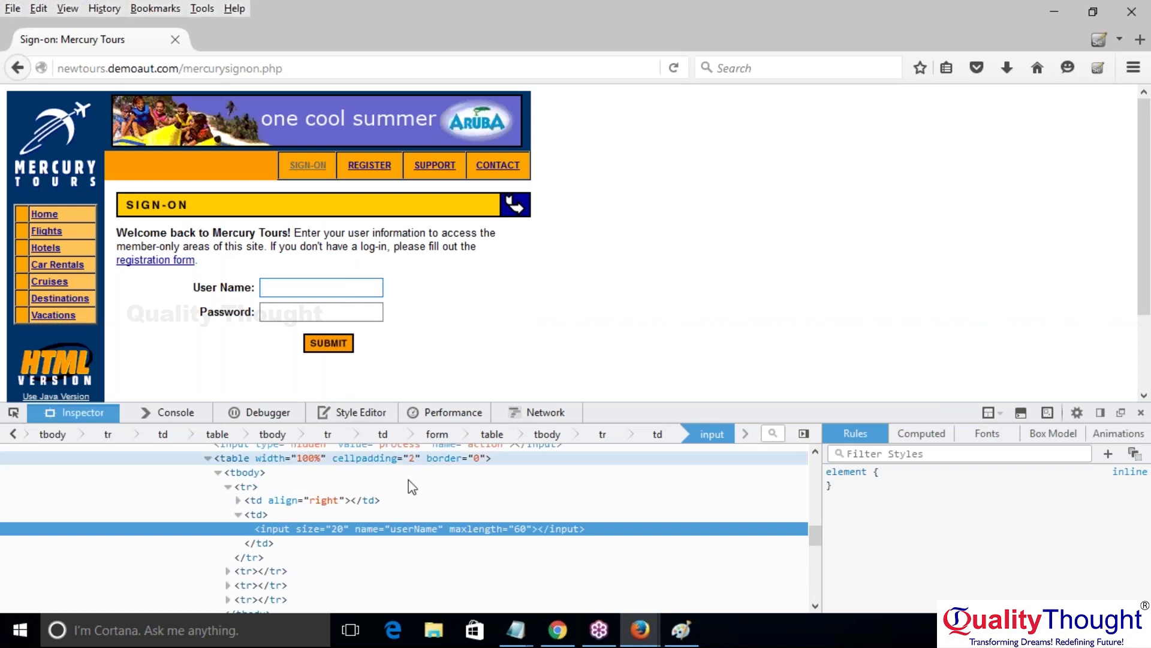
pyautogui.doubleClick(367, 529)
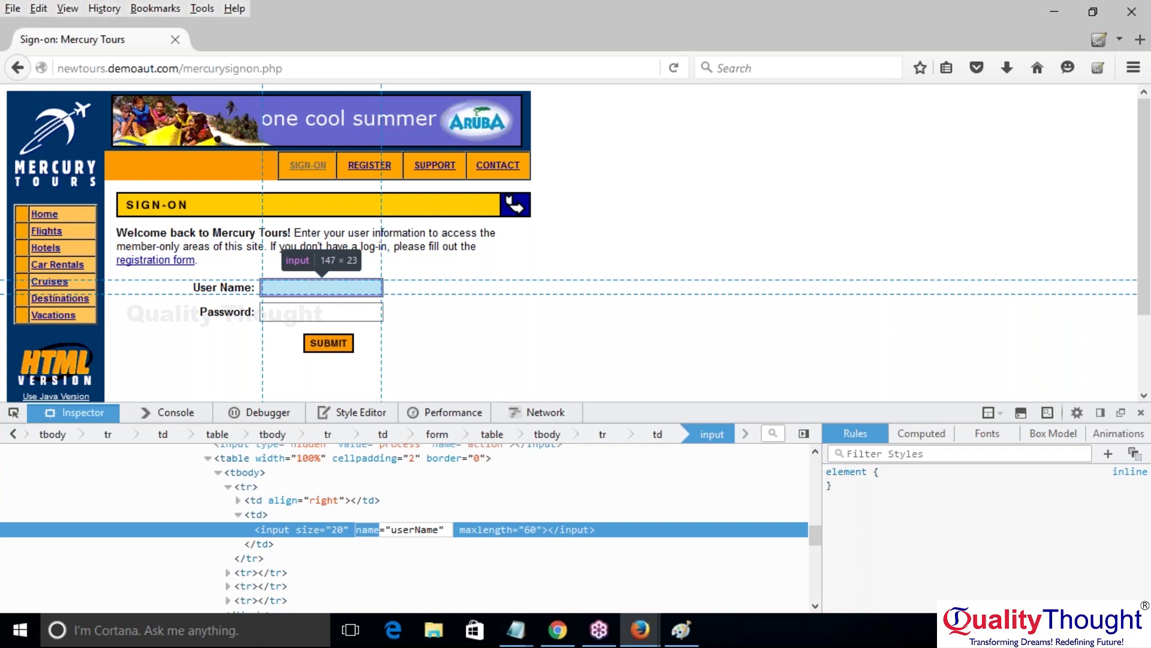
pyautogui.doubleClick(412, 530)
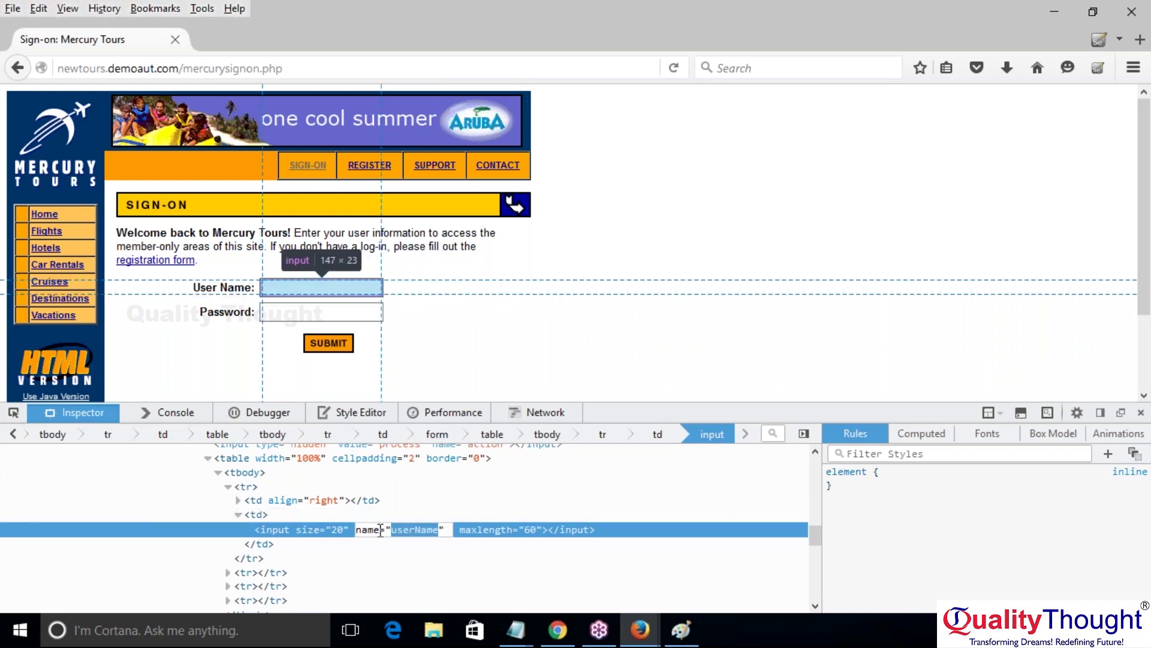
pyautogui.click(639, 633)
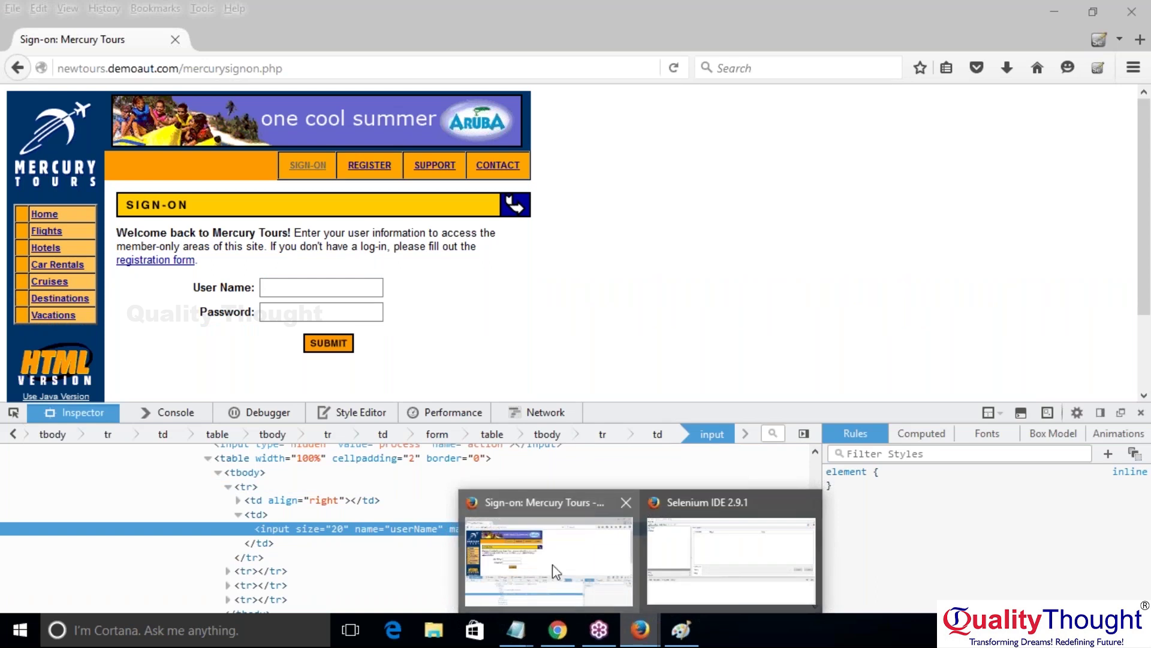
# Step: Select the name locator builder, then close Selenium IDE's Options dialog without changes
pyautogui.click(730, 561)
pyautogui.click(44, 150)
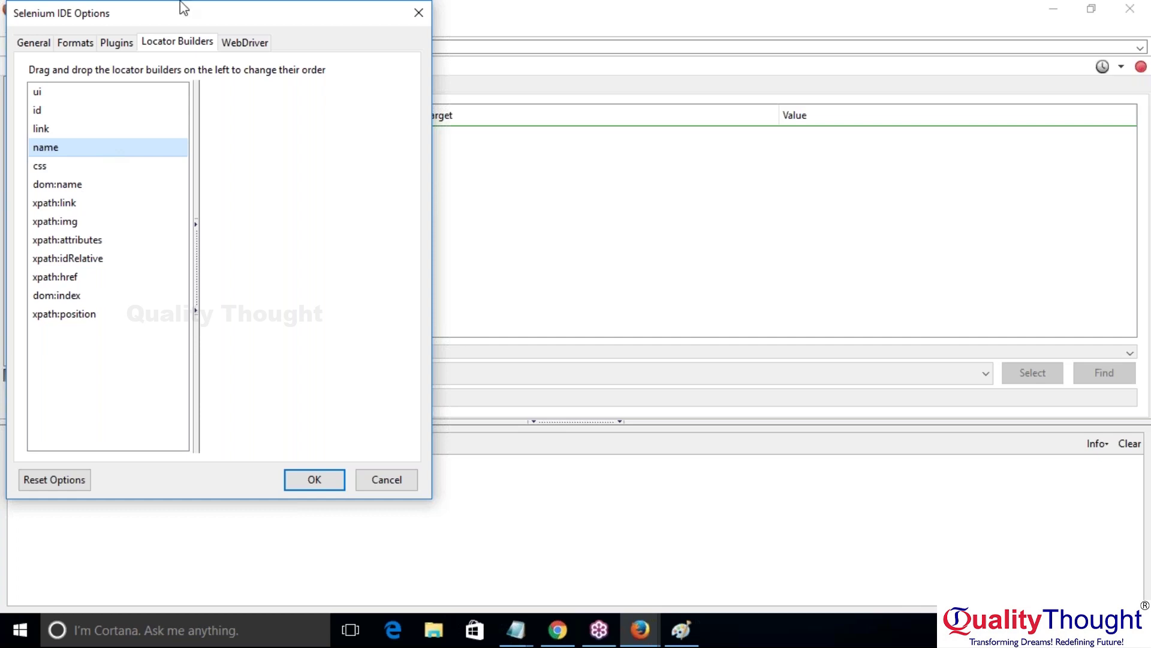
pyautogui.click(426, 10)
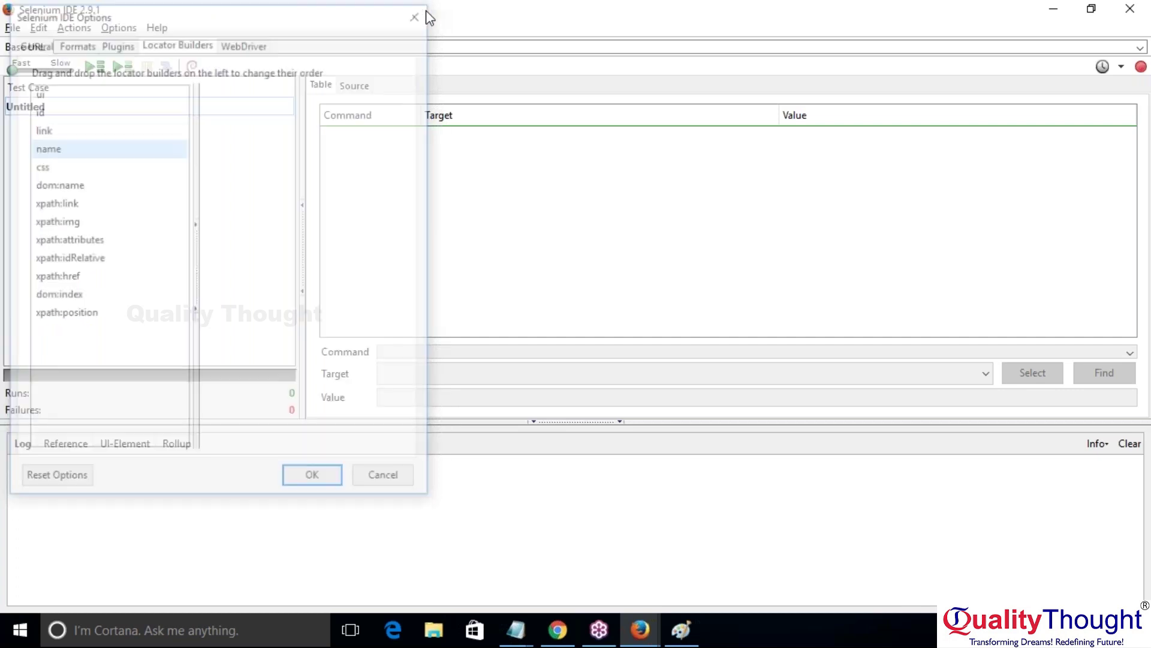
pyautogui.click(682, 629)
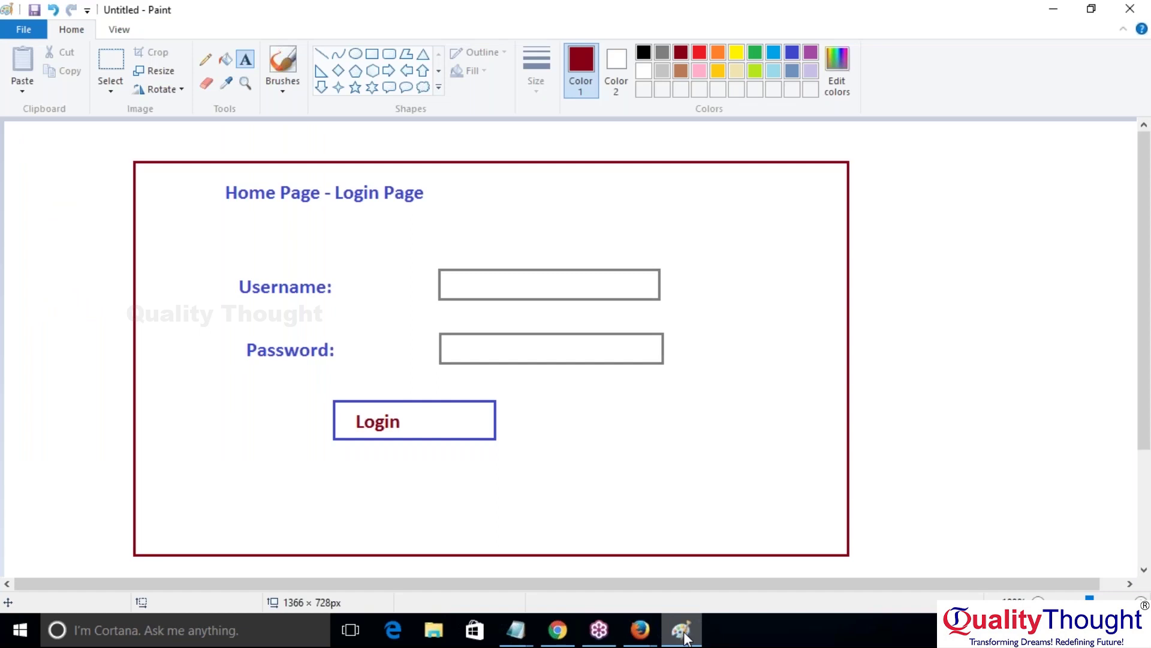
# Step: Discard an empty text box in the sketch's Username field and minimize Paint
pyautogui.click(527, 282)
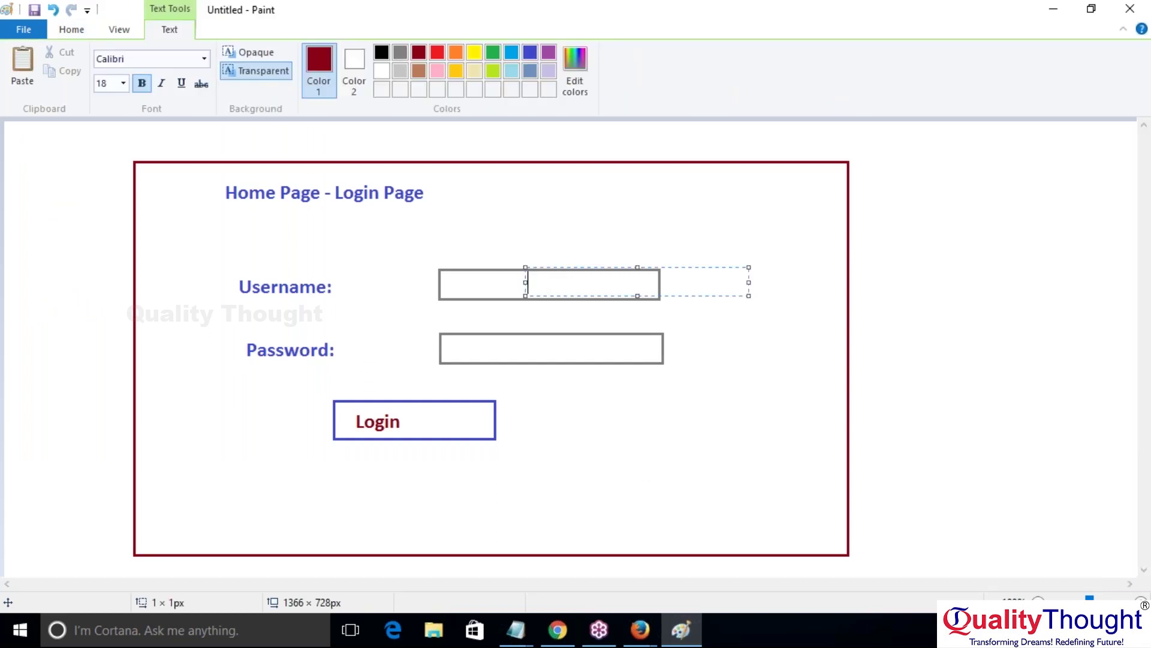
pyautogui.click(515, 347)
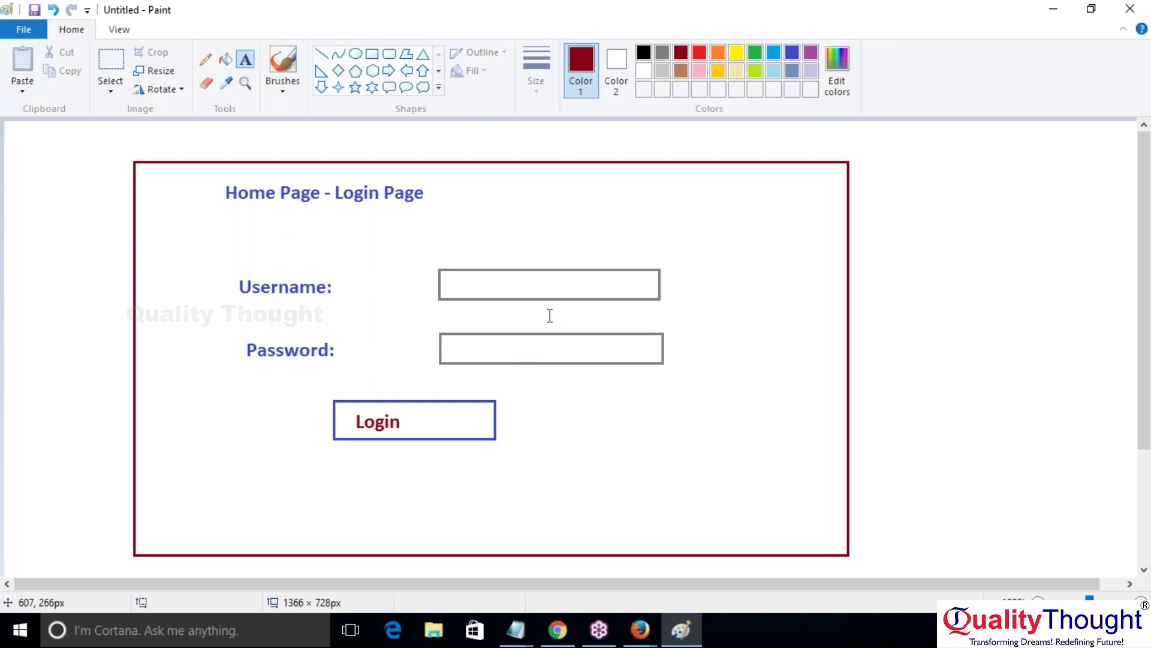
pyautogui.click(1067, 13)
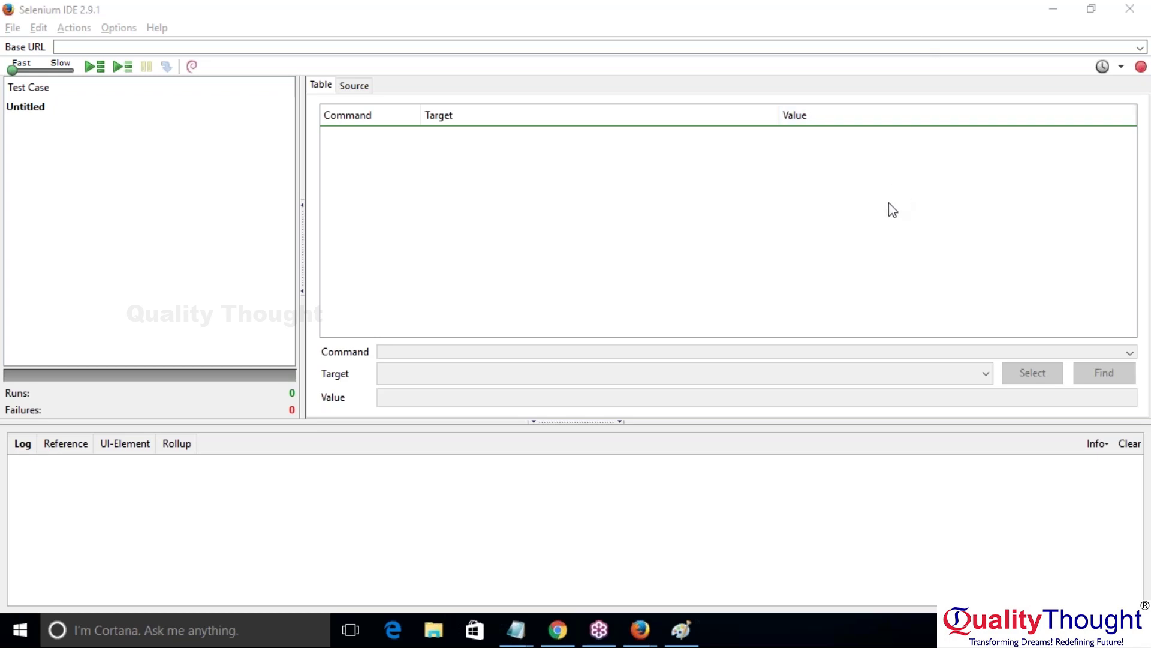
pyautogui.moveTo(614, 644)
pyautogui.click(640, 630)
# Step: Close the page inspector and load the Mercury Tours home page at newtours.demoaut.com
pyautogui.click(1142, 414)
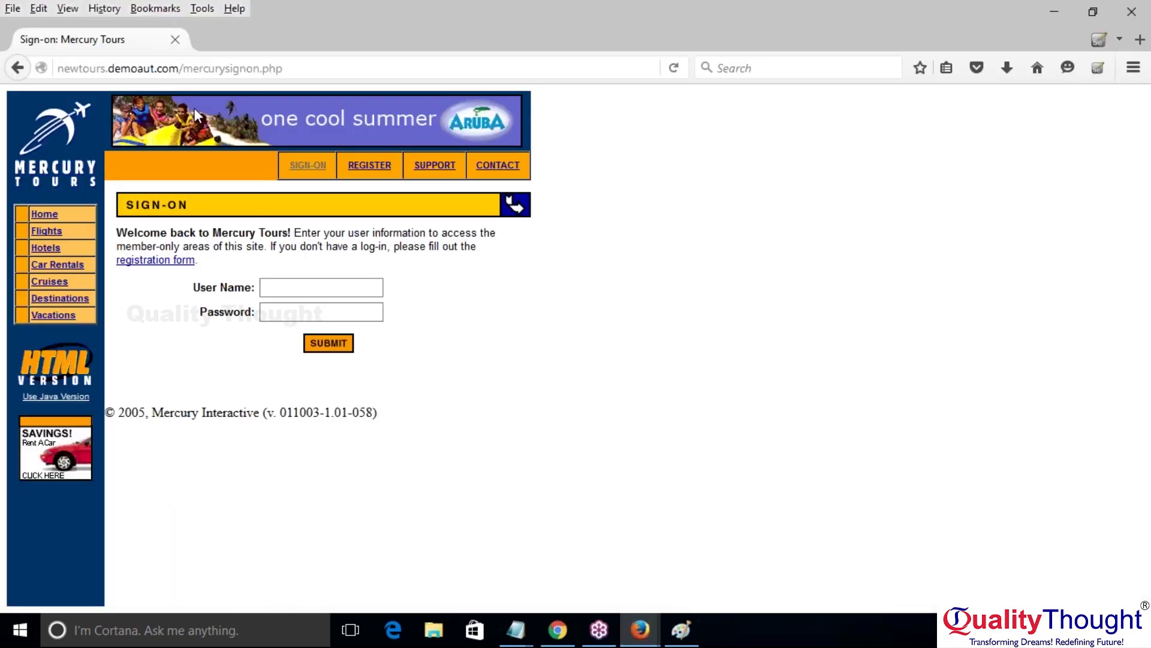
pyautogui.click(183, 67)
pyautogui.hotkey('shift', 'Left')
pyautogui.hotkey('shift', 'Left')
pyautogui.hotkey('shift', 'Left')
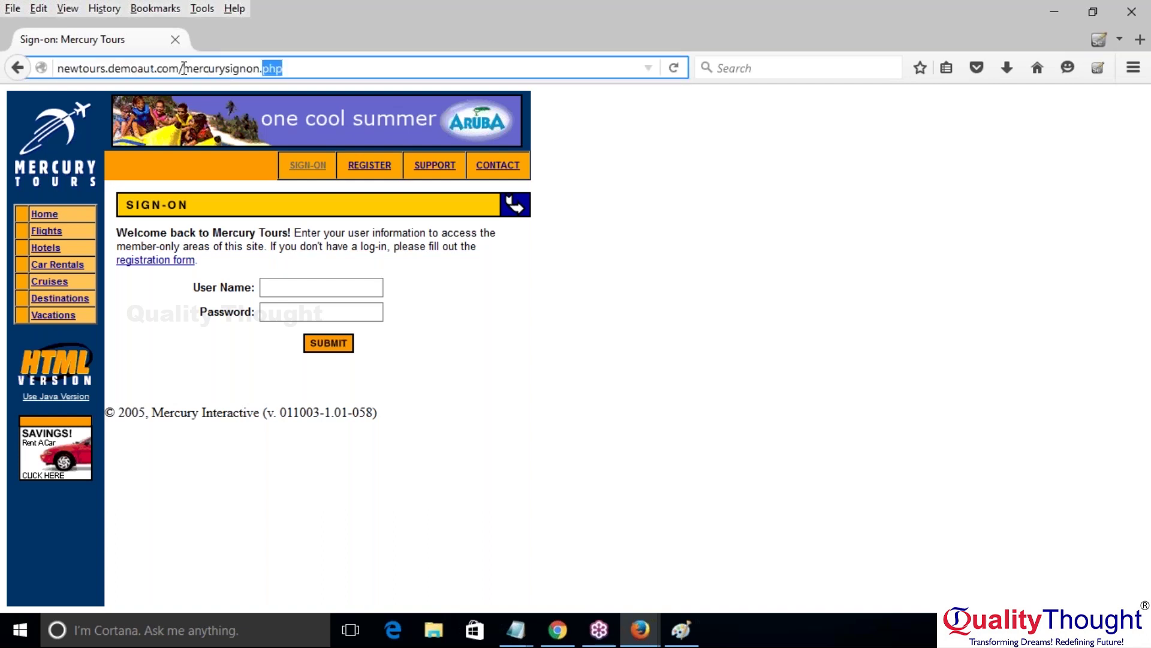
pyautogui.keyDown('shift'); pyautogui.click(184, 68); pyautogui.keyUp('shift')
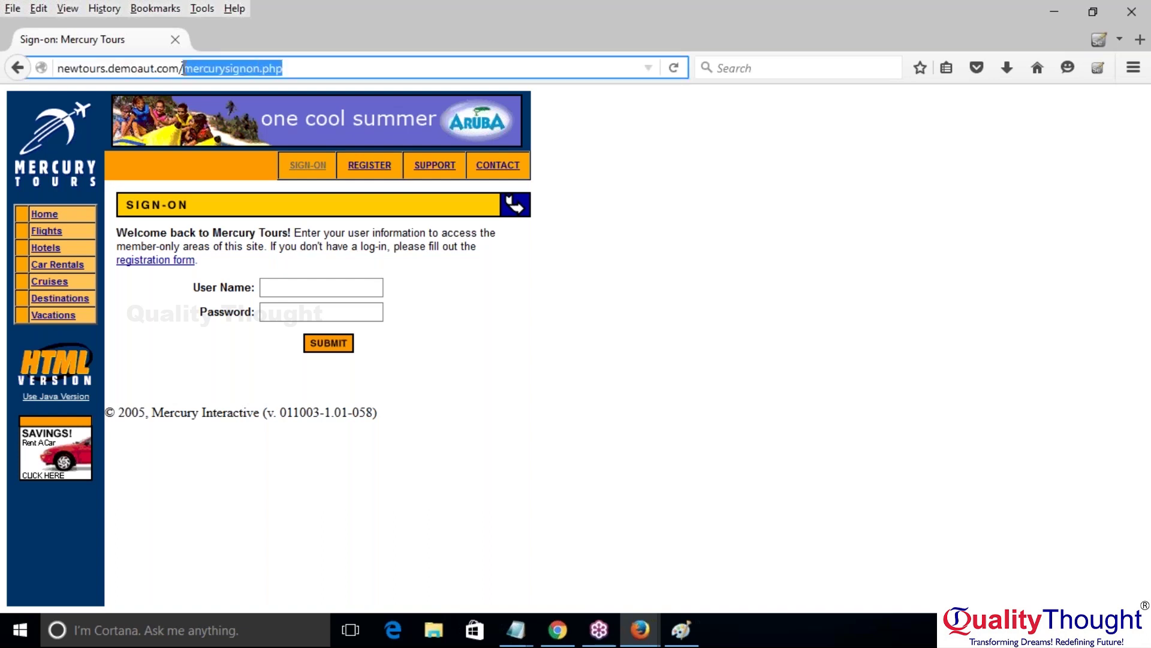
pyautogui.press('BackSpace')
pyautogui.press('Return')
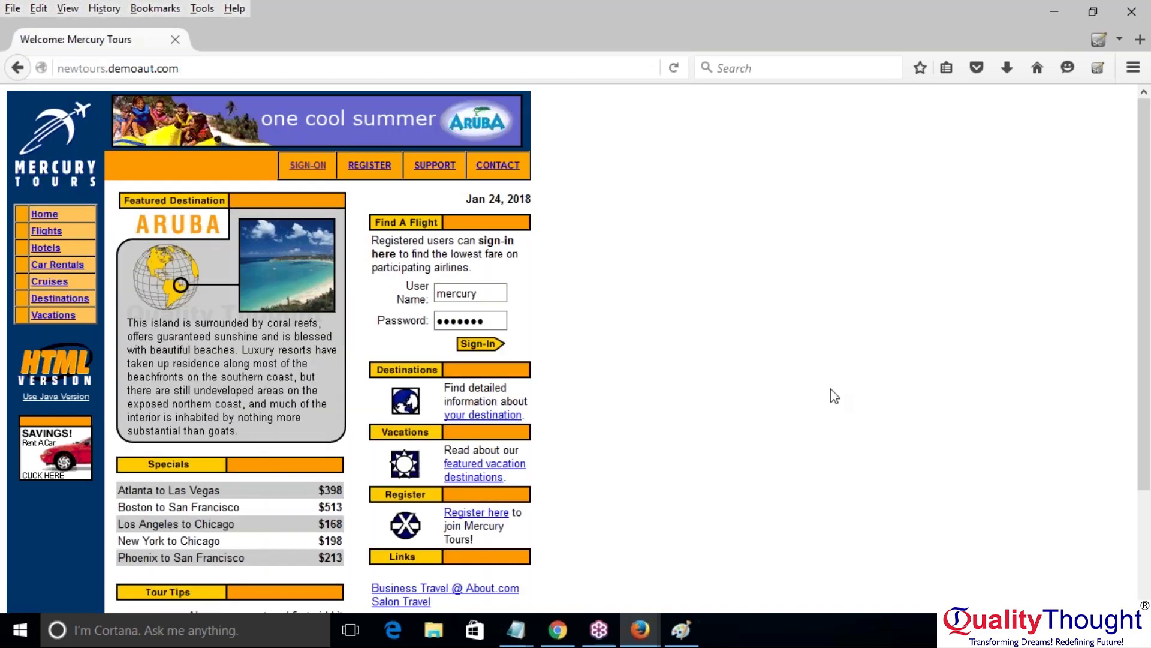
pyautogui.click(640, 630)
# Step: Start recording on the Untitled test case, then return to the Mercury Tours page in Firefox
pyautogui.click(694, 570)
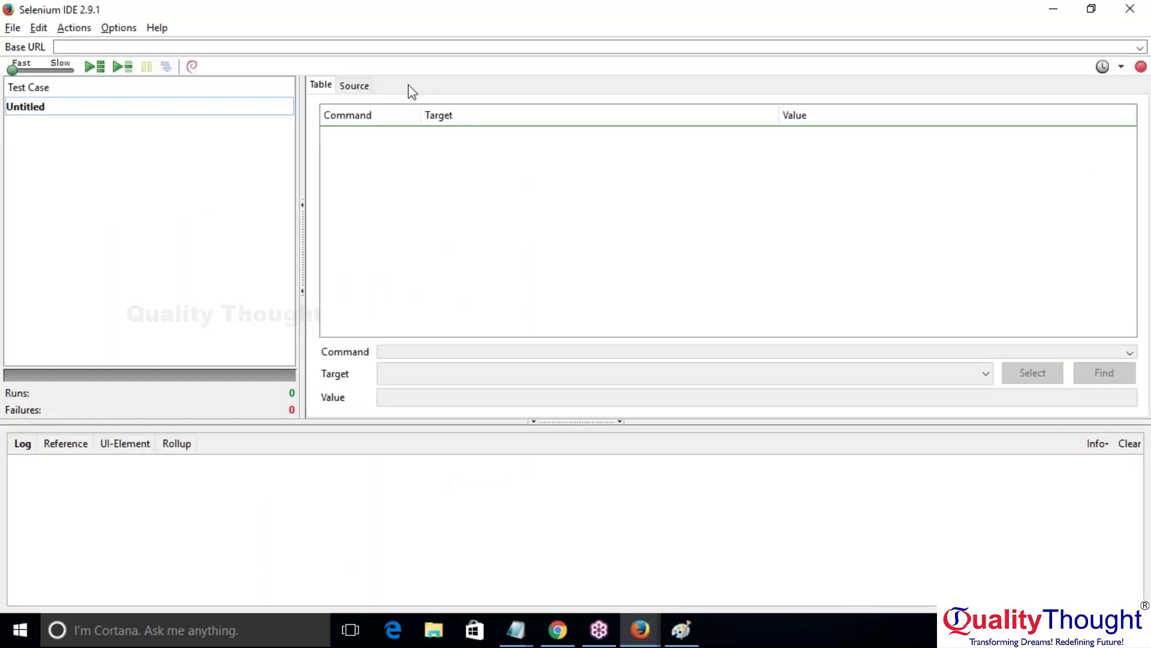
pyautogui.click(75, 30)
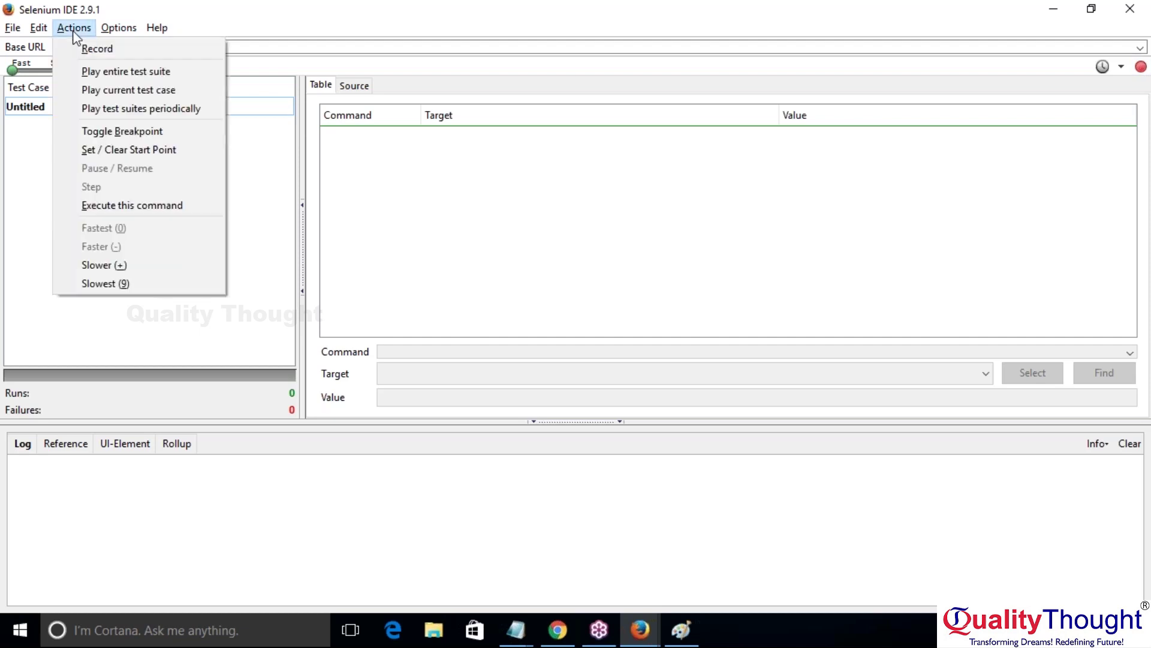
pyautogui.click(75, 49)
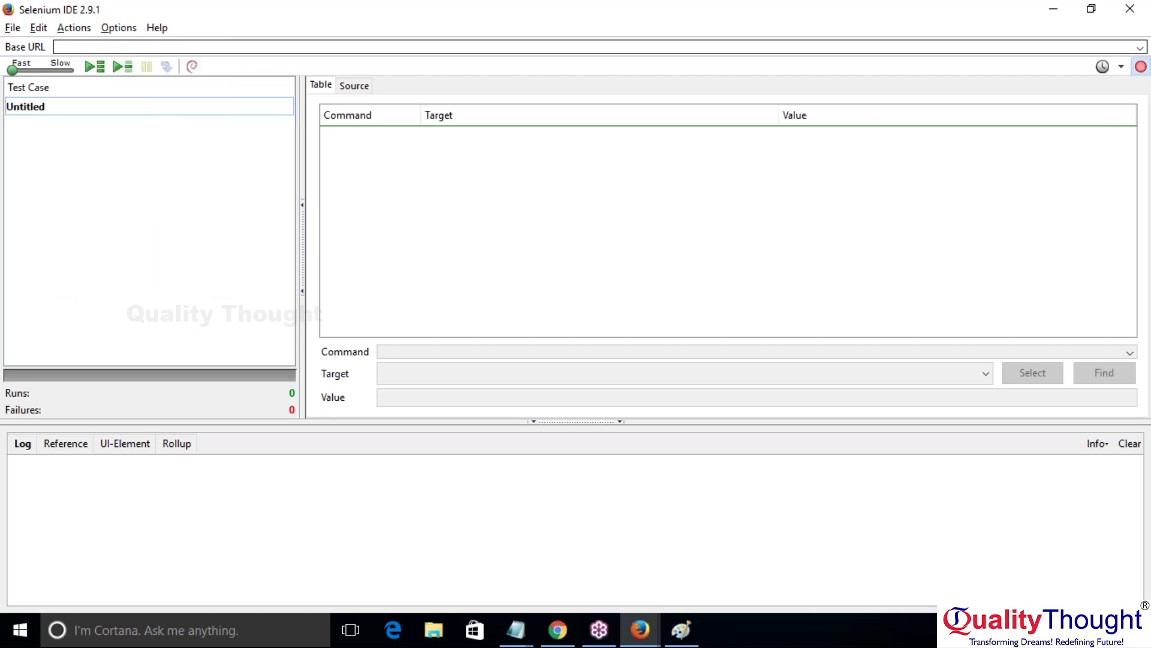
pyautogui.click(56, 112)
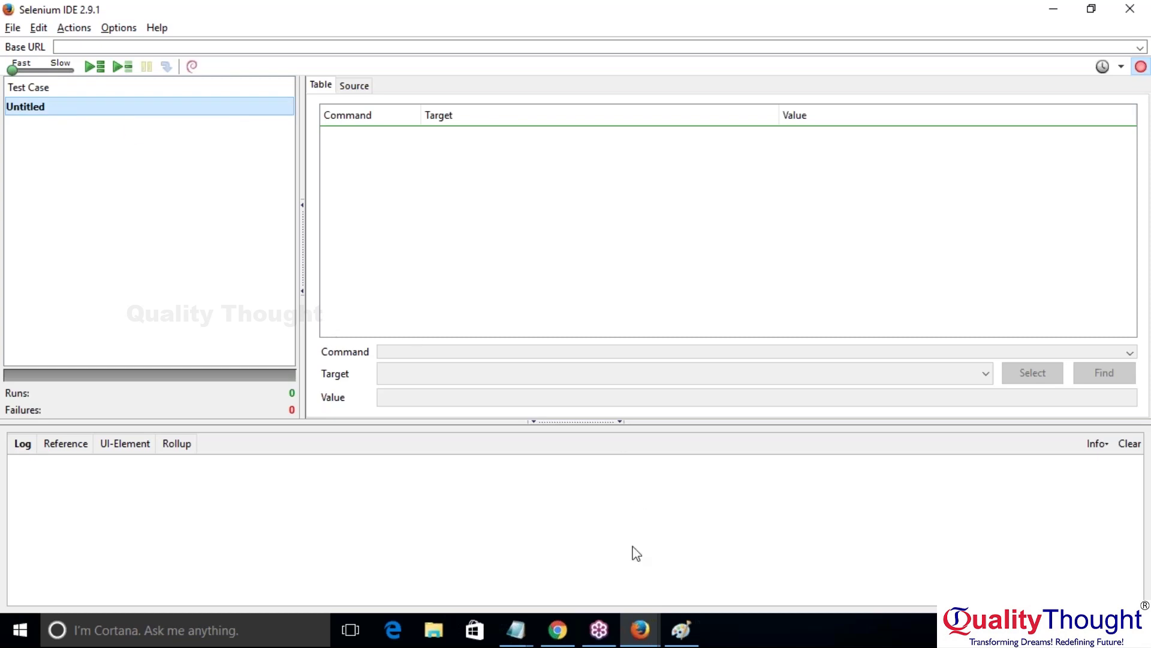
pyautogui.click(640, 628)
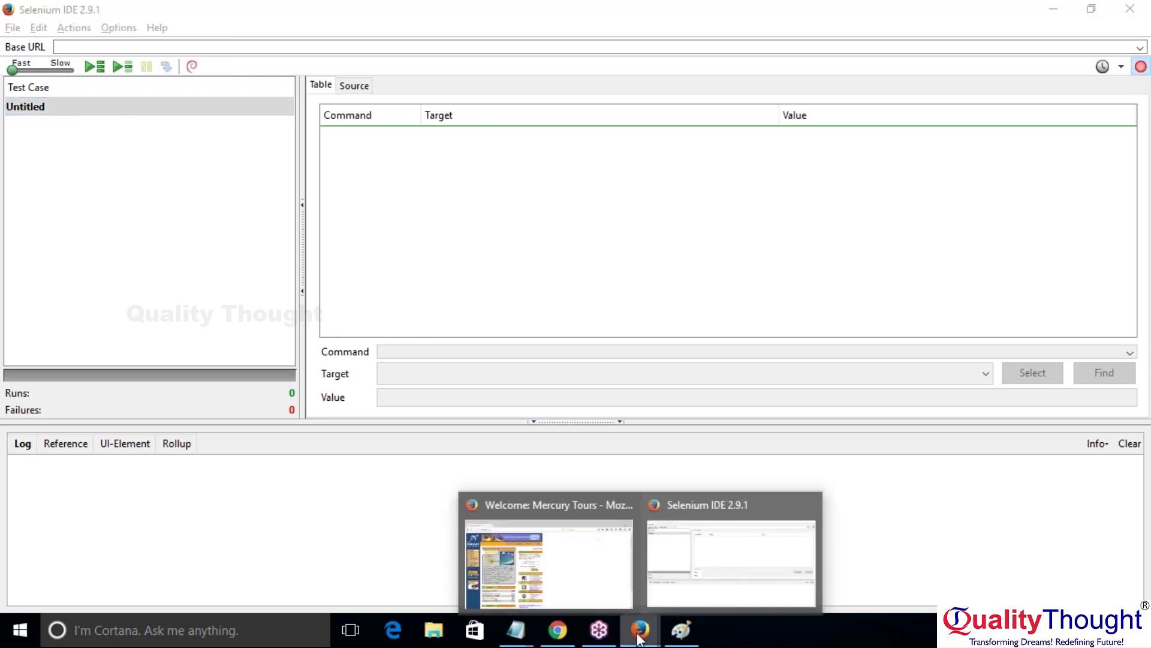
pyautogui.click(513, 568)
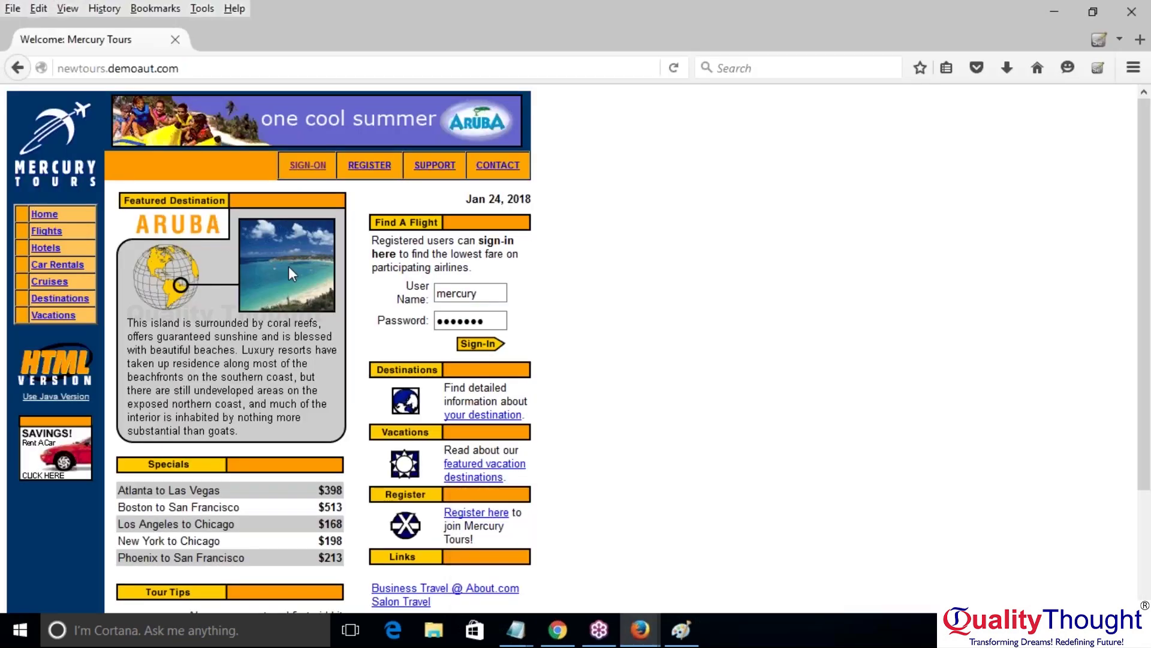
# Step: Reload the home page and sign in with the demo user name and password
pyautogui.click(675, 69)
pyautogui.click(481, 292)
pyautogui.doubleClick(481, 292)
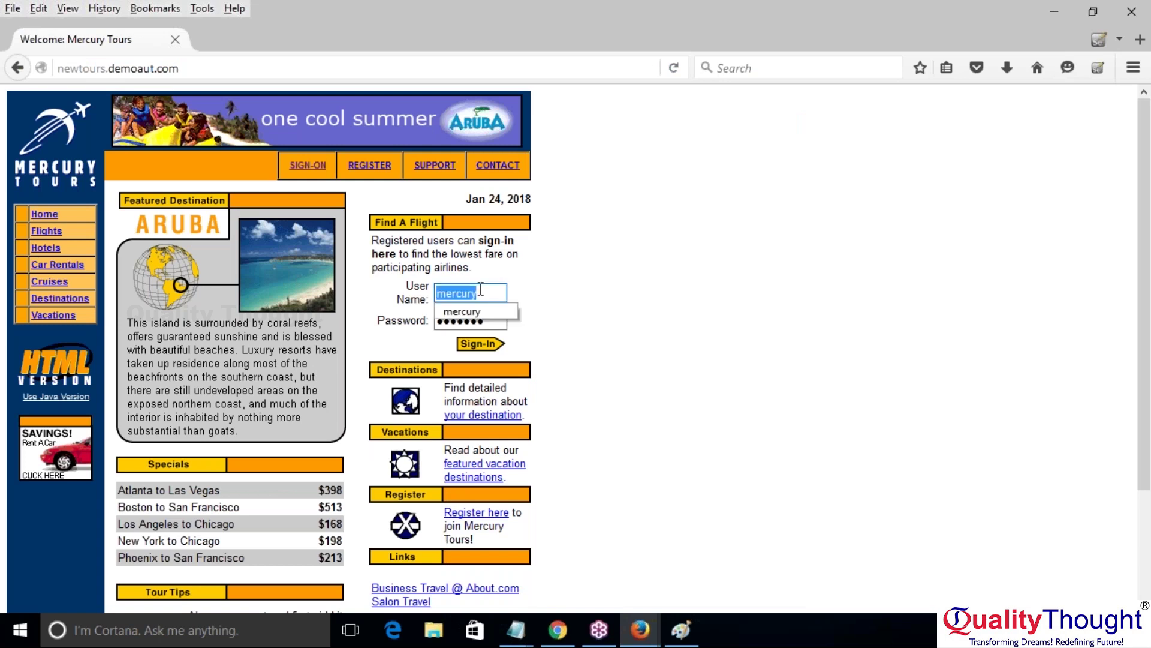
pyautogui.write('Mercury')
pyautogui.click(459, 324)
pyautogui.doubleClick(458, 324)
pyautogui.write('merc')
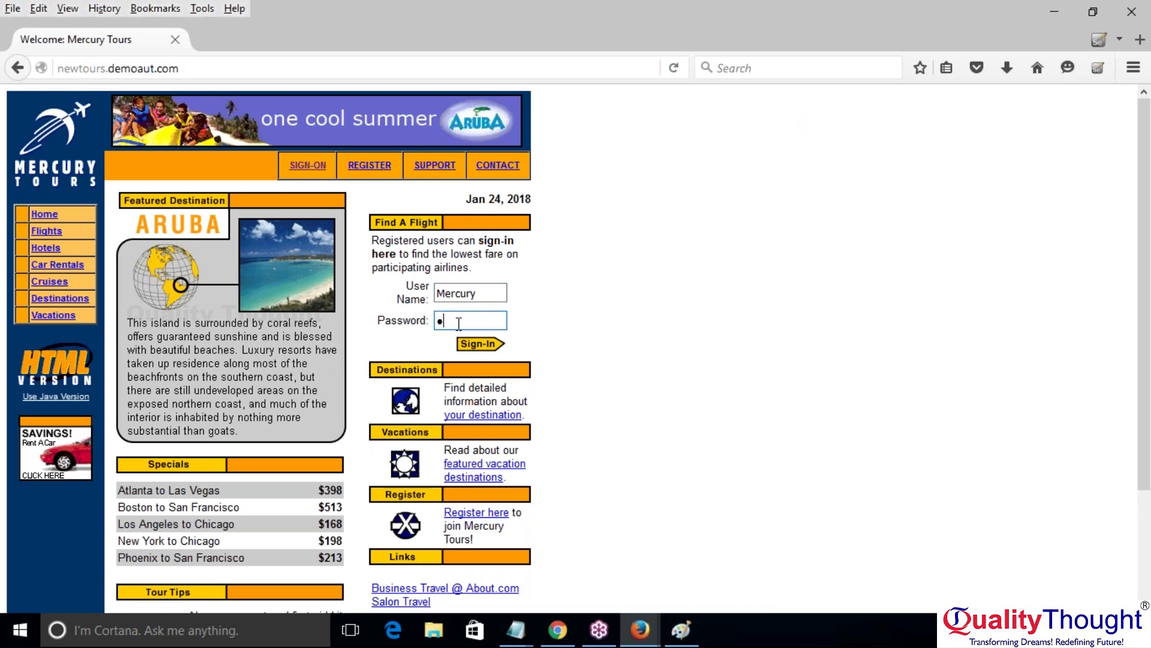
pyautogui.write('ury')
pyautogui.click(488, 347)
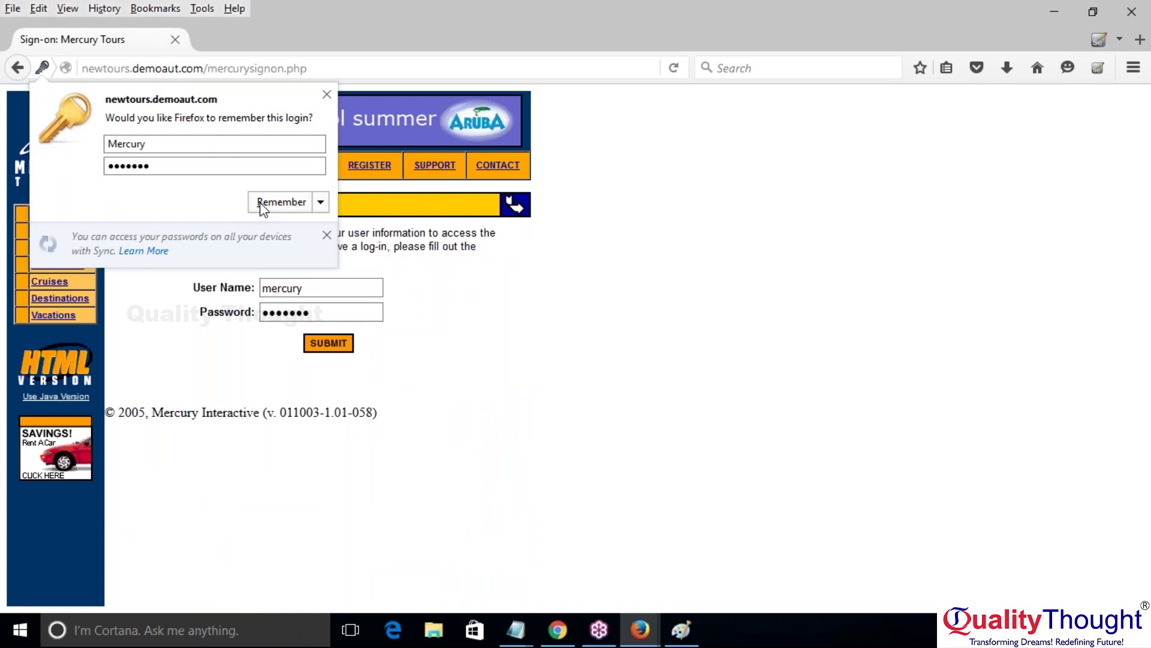
# Step: Save the login, re-enter the password on the sign-on page, then sign off from Flight Finder
pyautogui.click(263, 206)
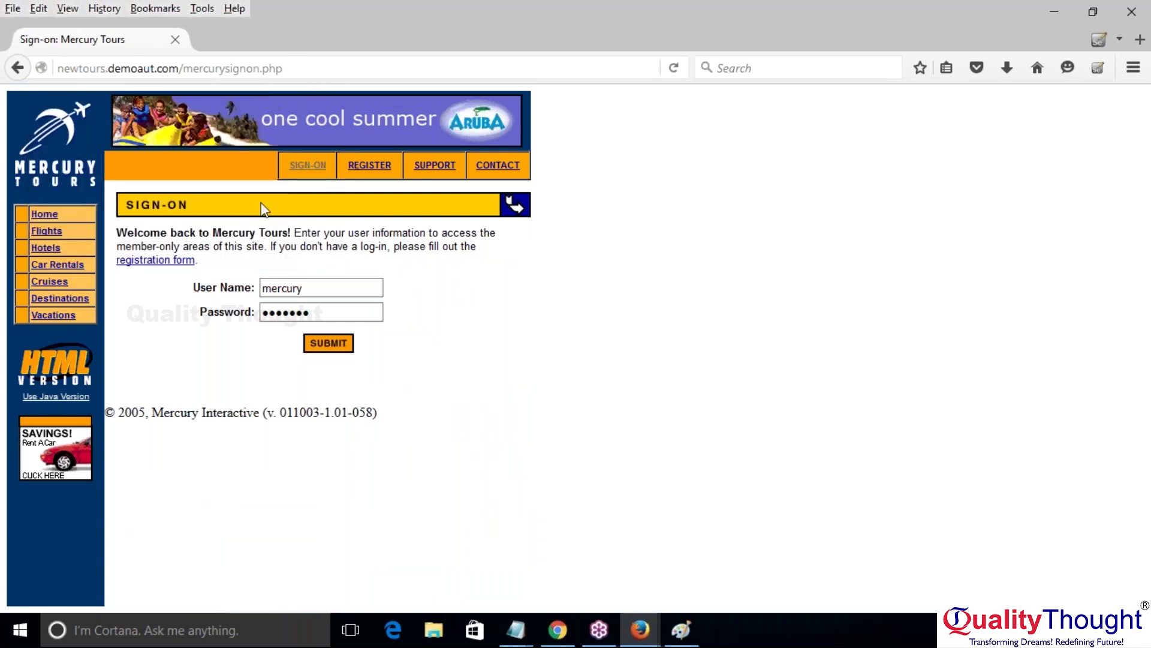
pyautogui.doubleClick(324, 311)
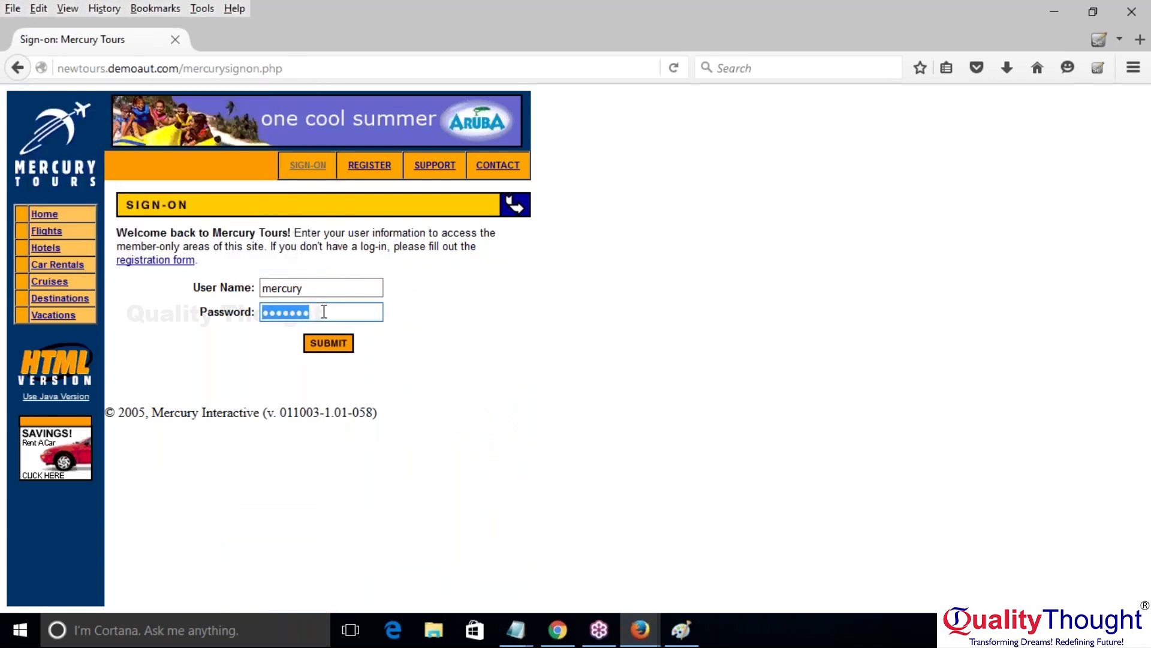
pyautogui.write('mercury')
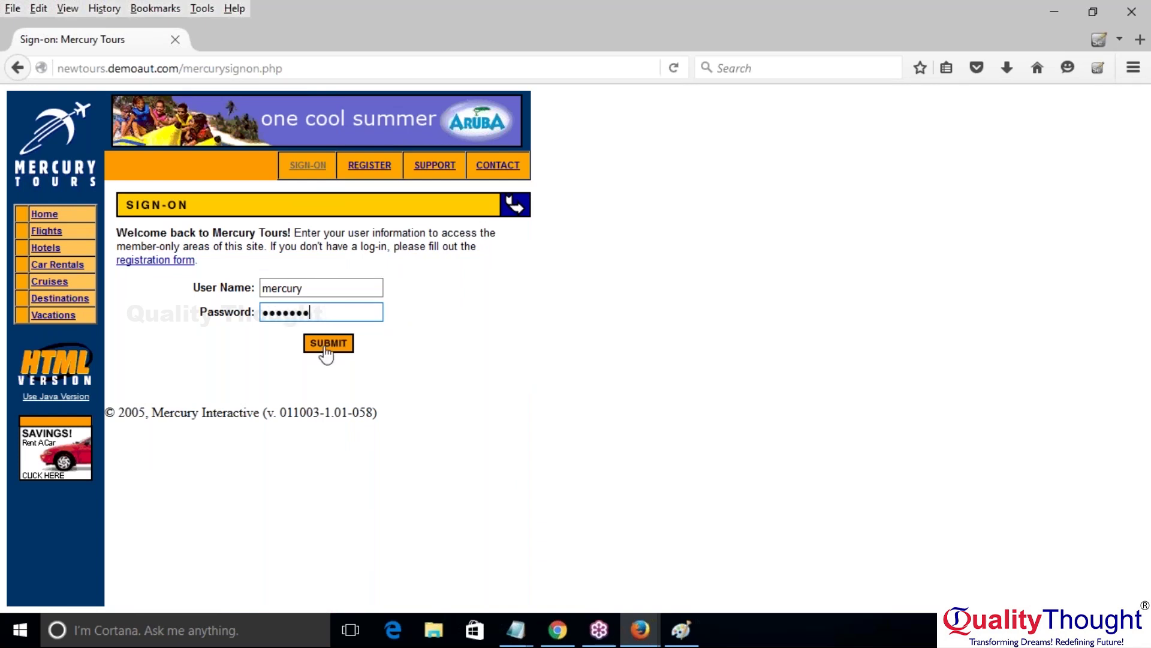
pyautogui.click(325, 353)
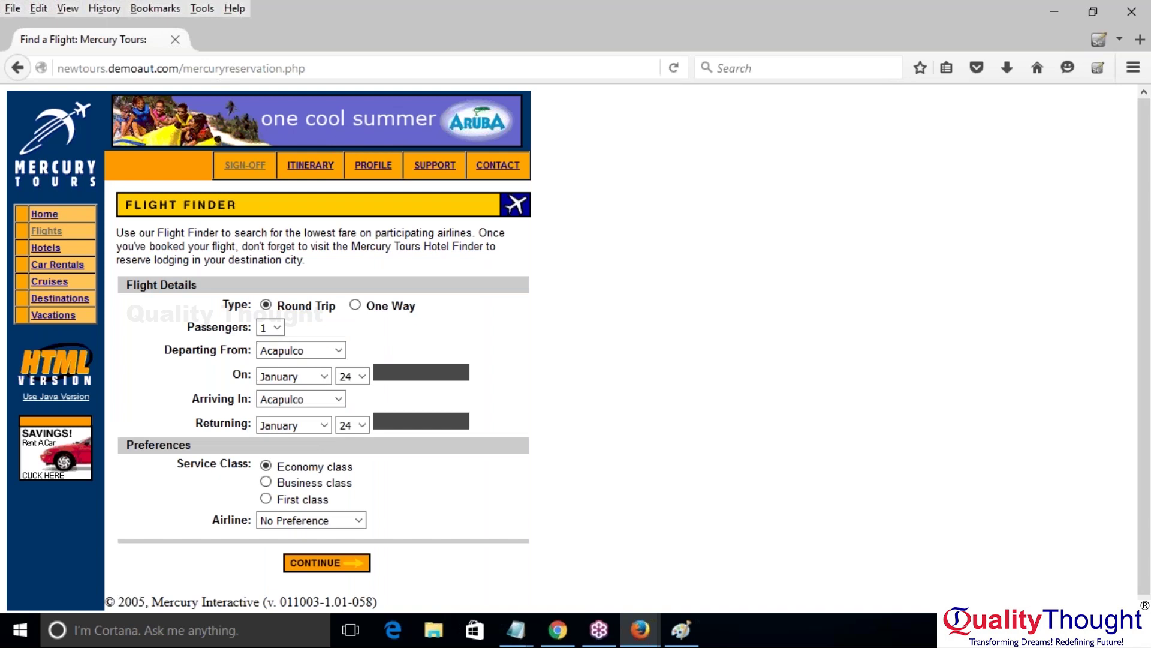
pyautogui.click(256, 169)
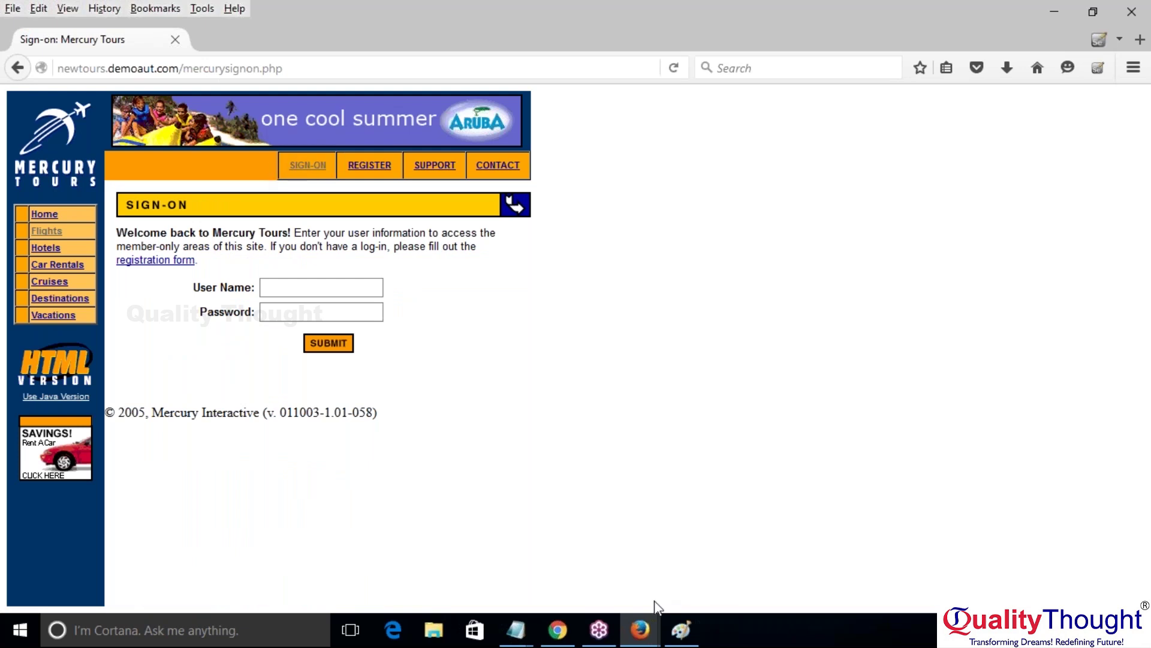
# Step: Back in Selenium IDE, review the recorded open step, the base URL and the first type step
pyautogui.moveTo(635, 631)
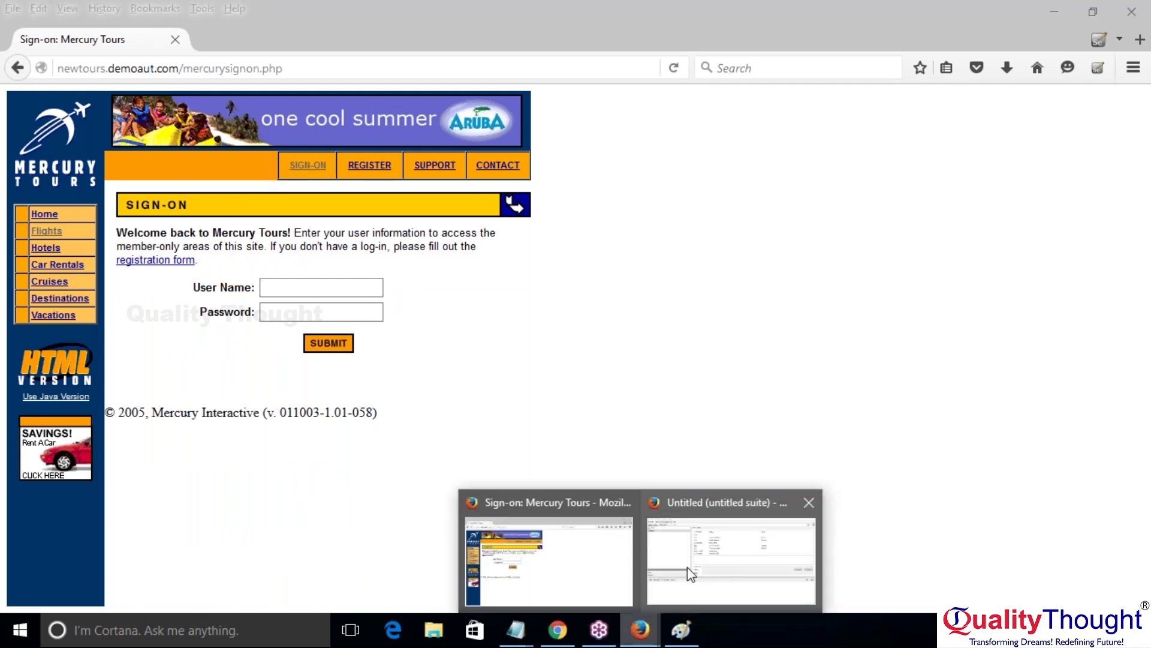
pyautogui.click(687, 567)
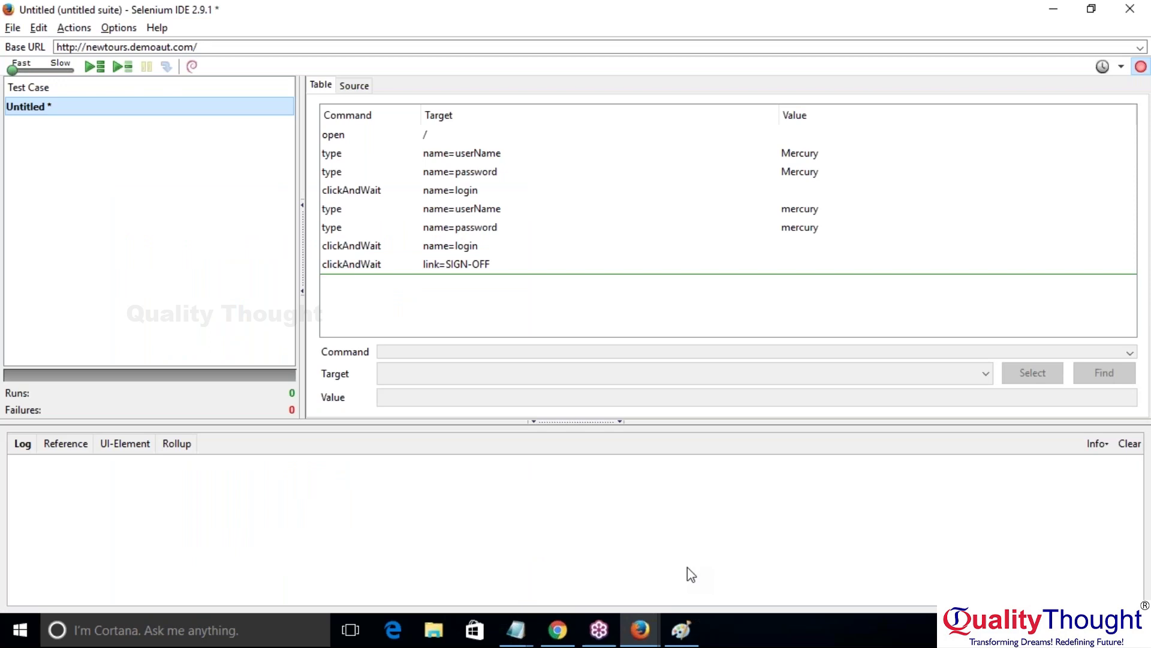
pyautogui.click(402, 137)
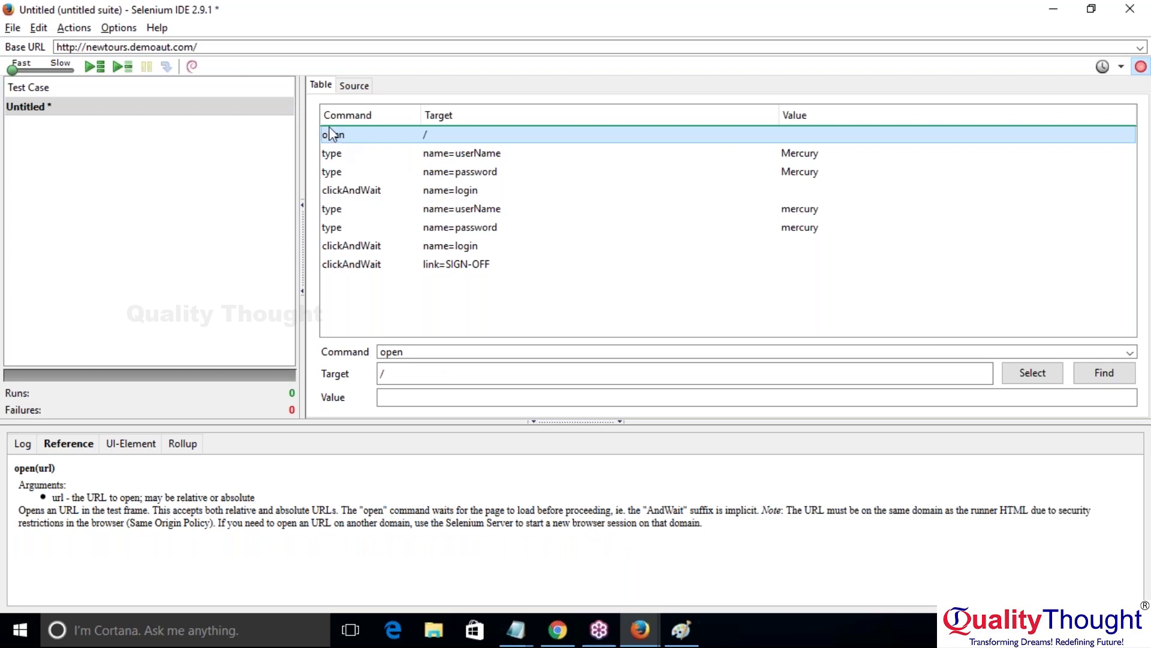
pyautogui.click(214, 48)
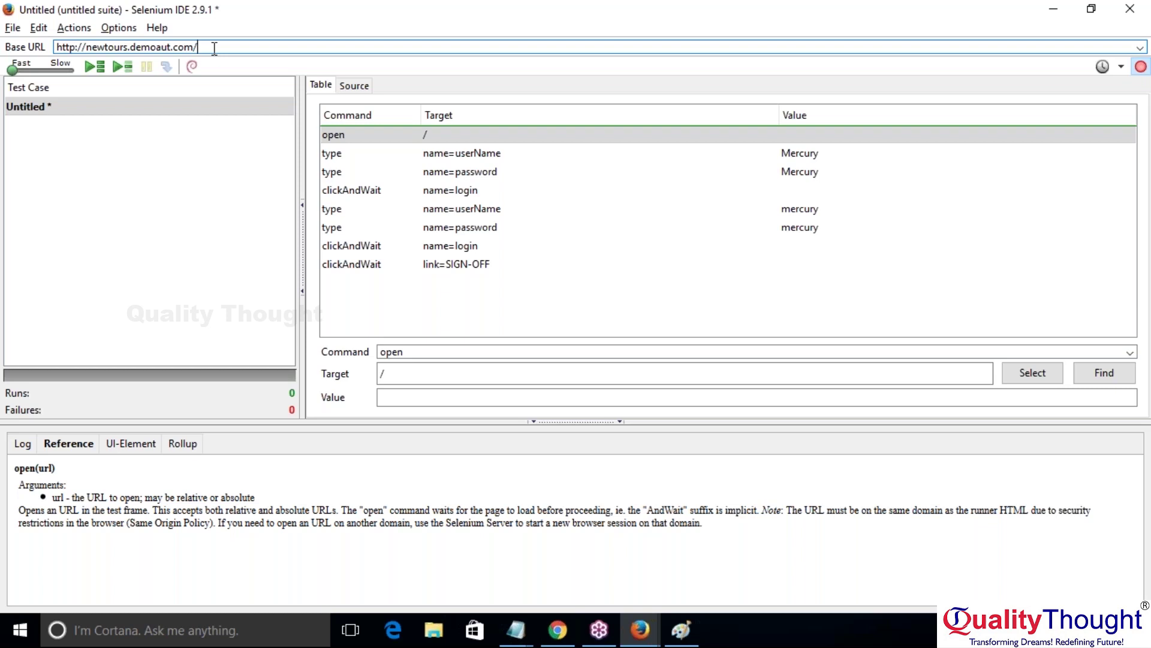
pyautogui.click(407, 155)
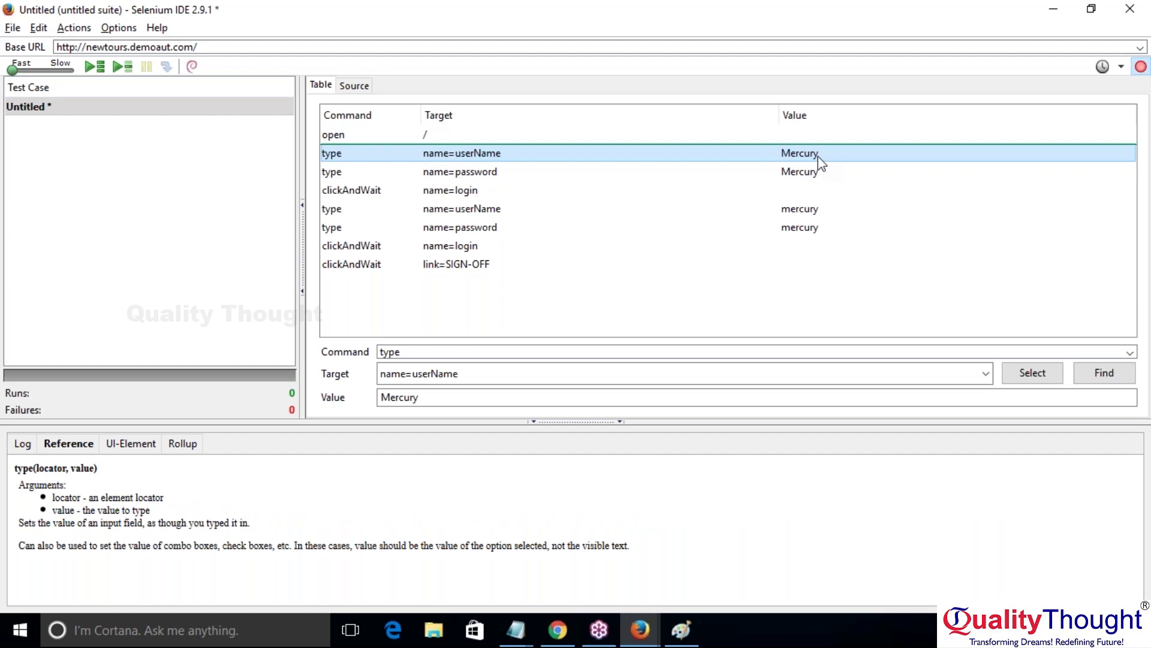
# Step: Delete the three commands from the failed first login attempt
pyautogui.press('Down')
pyautogui.press('Up')
pyautogui.press('Down')
pyautogui.press('Up')
pyautogui.press('Delete')
pyautogui.press('Delete')
pyautogui.press('Delete')
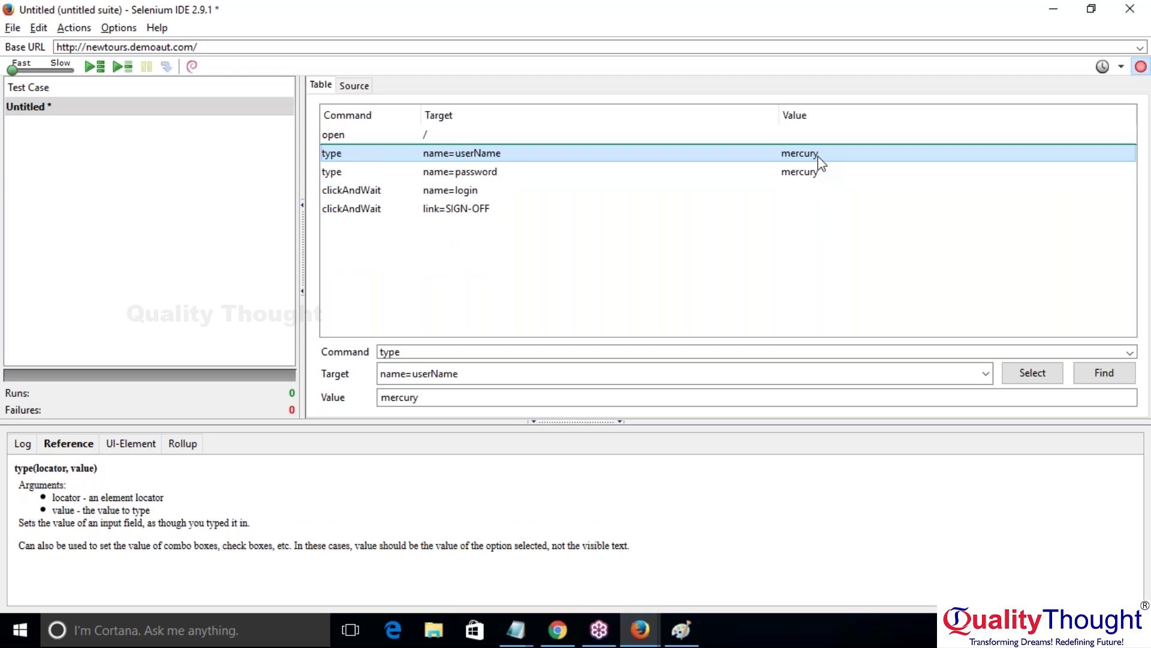
# Step: Review the remaining open command and the test's base URL
pyautogui.press('Down')
pyautogui.press('Down')
pyautogui.press('Down')
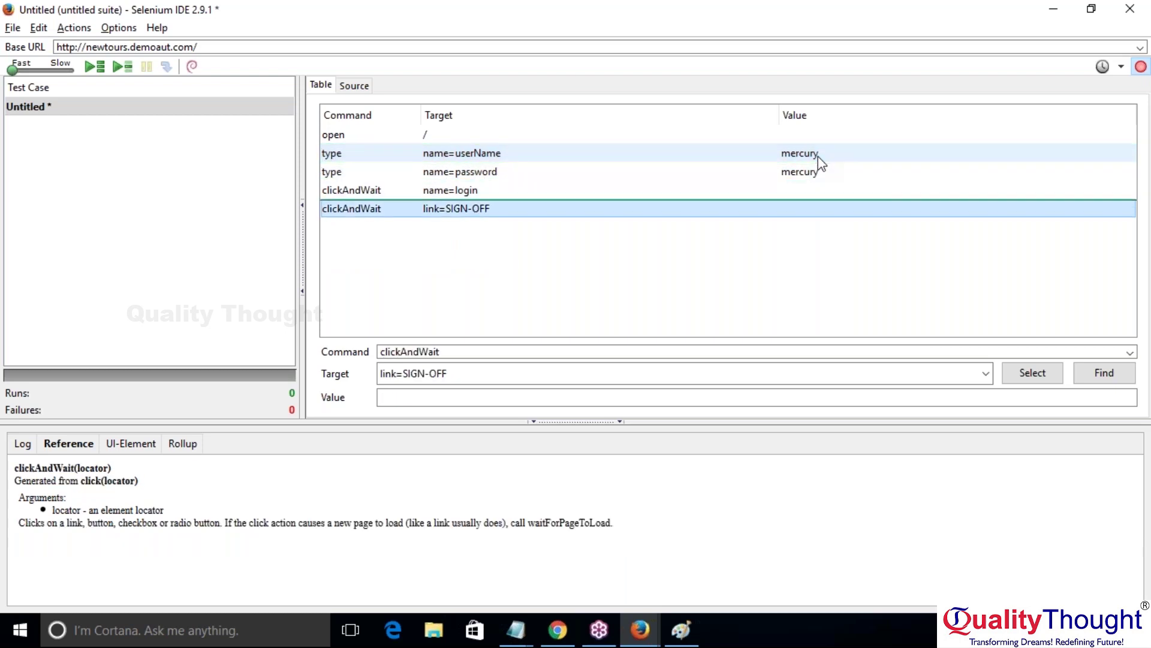
pyautogui.click(610, 136)
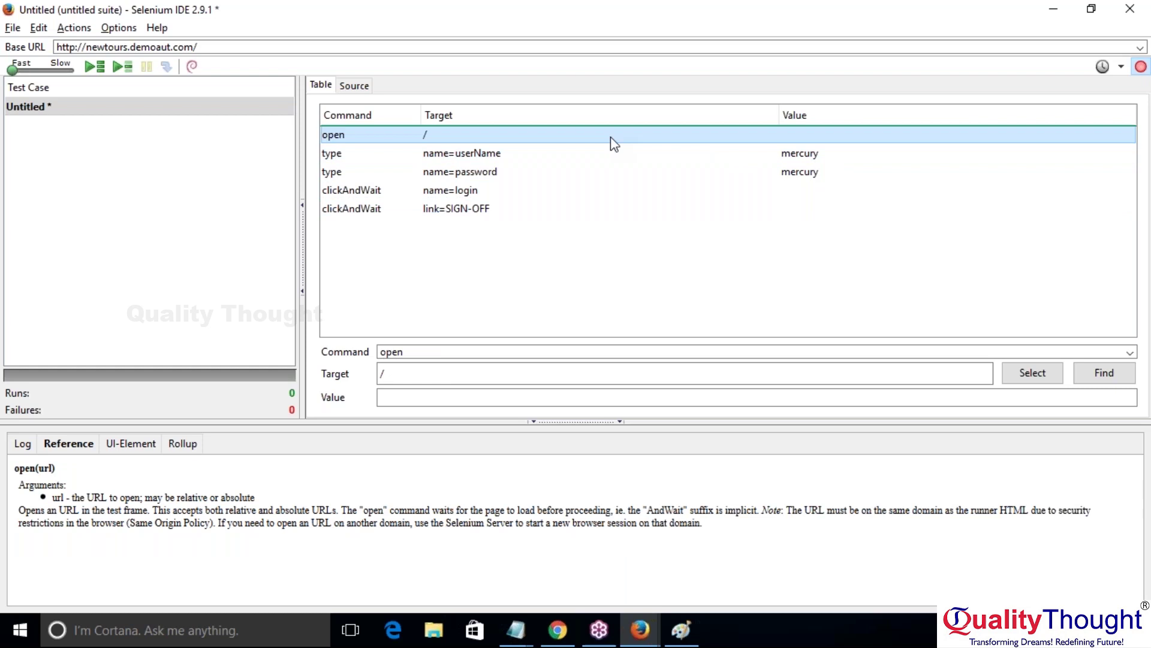
pyautogui.click(296, 46)
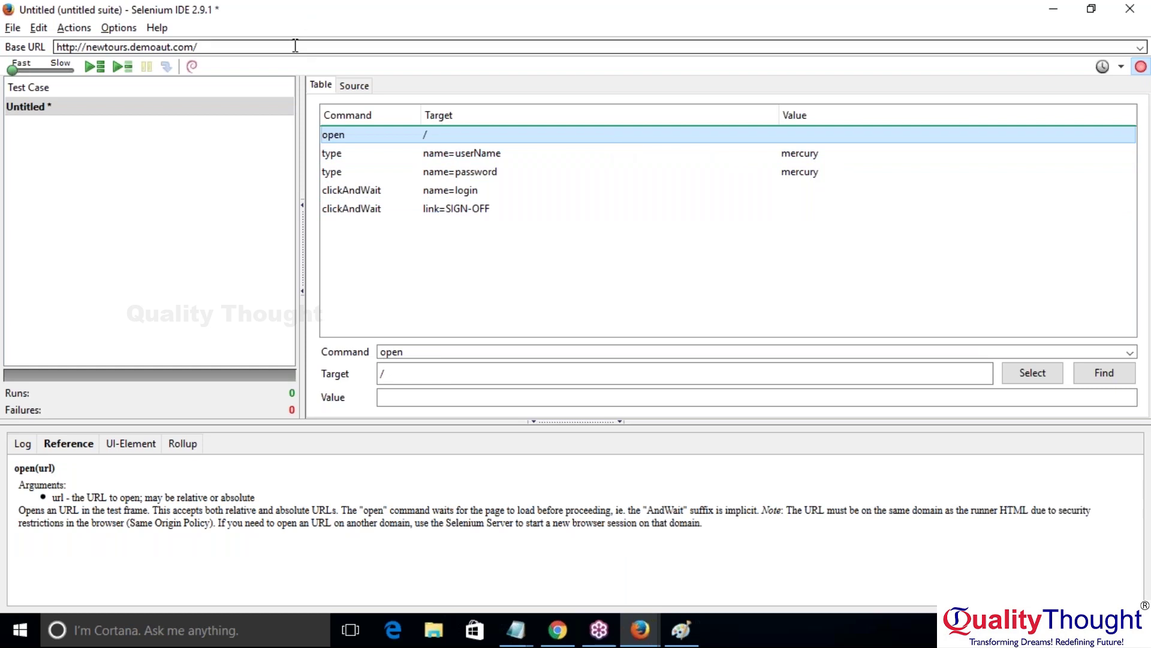
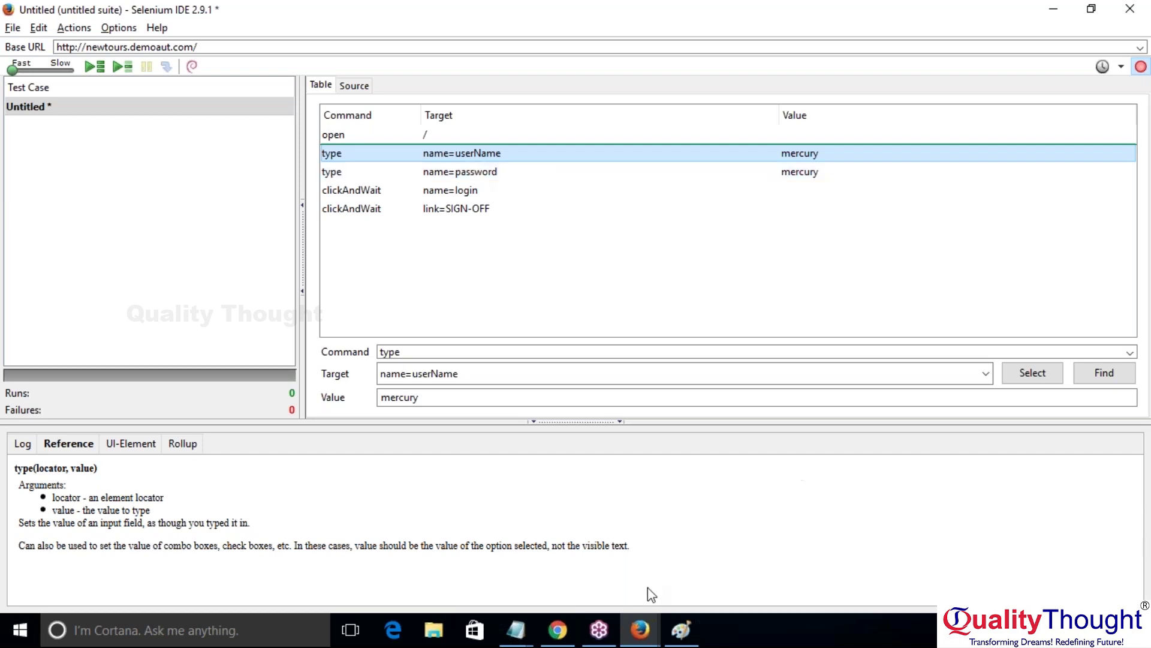
# Step: In Firefox, inspect the HTML markup of the User Name field on the sign-on page
pyautogui.moveTo(640, 630)
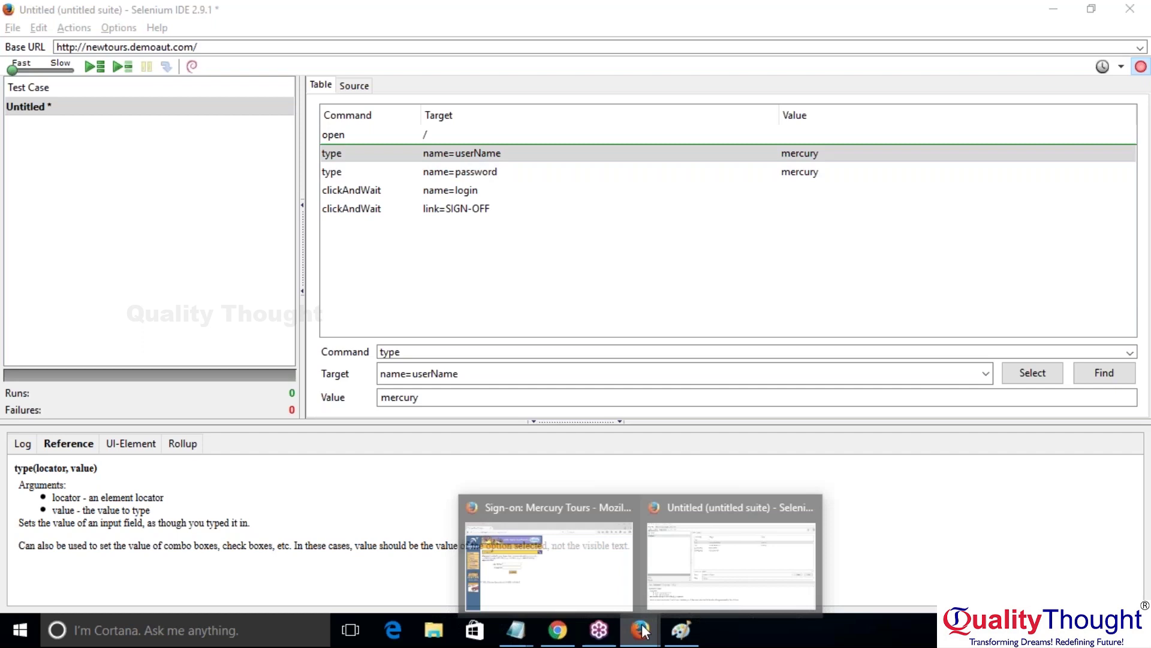
pyautogui.click(606, 577)
pyautogui.click(316, 289)
pyautogui.rightClick(316, 289)
pyautogui.click(316, 288)
pyautogui.click(316, 288)
pyautogui.rightClick(316, 289)
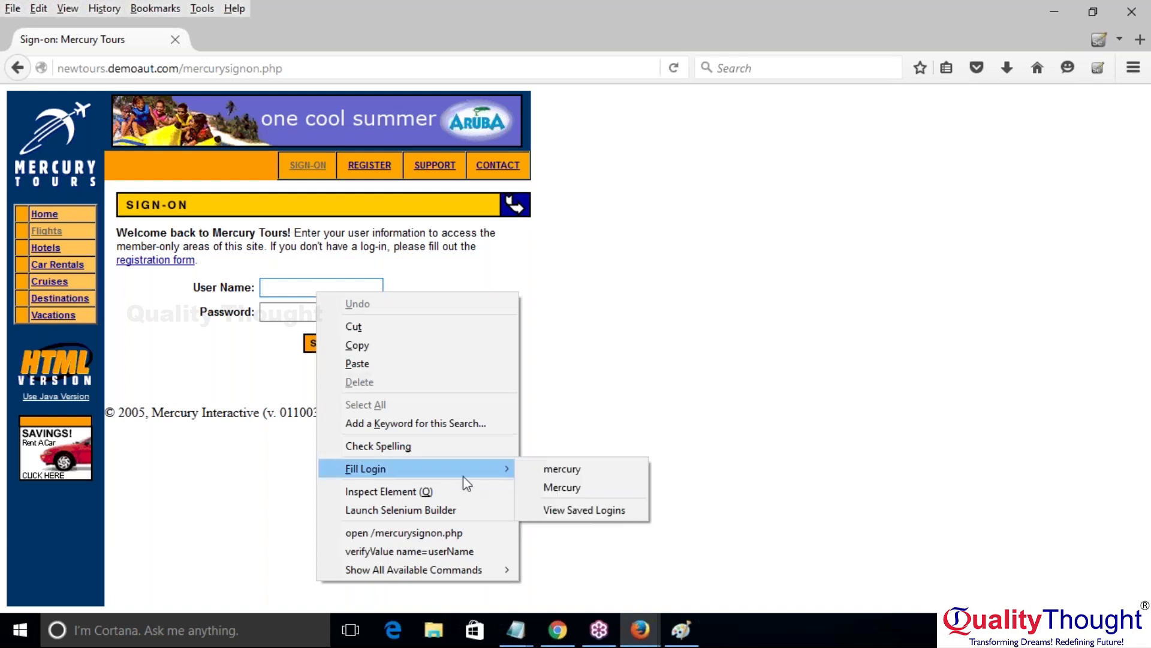
pyautogui.click(388, 492)
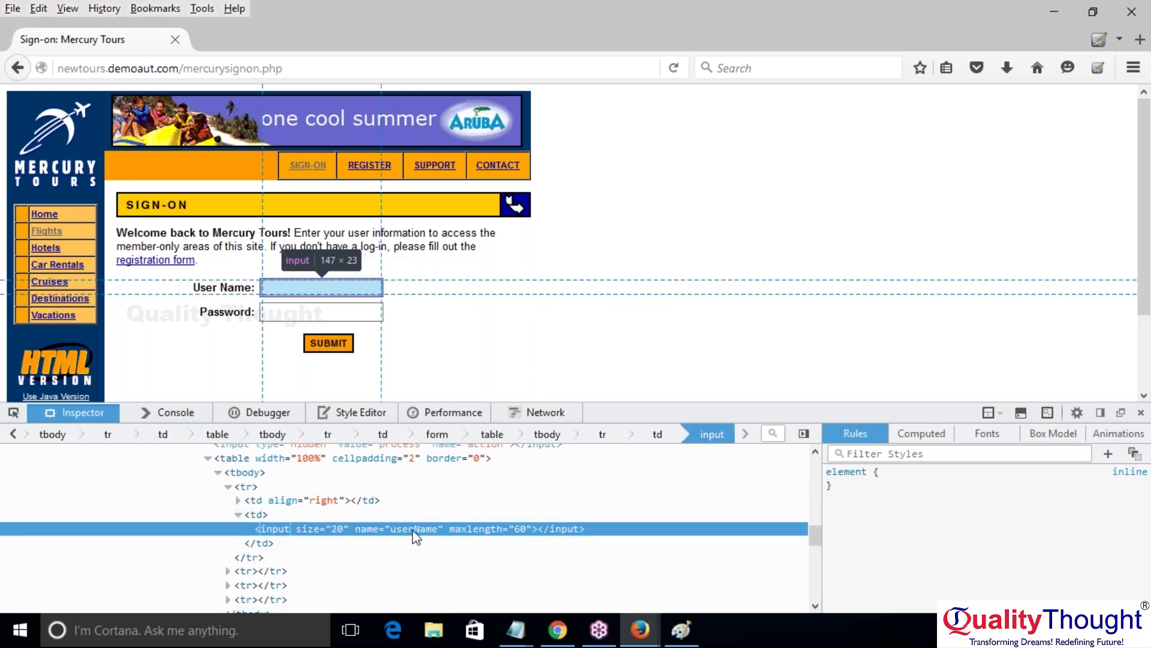
# Step: Inspect the Password field's HTML markup, then return to the Selenium IDE test
pyautogui.click(306, 311)
pyautogui.rightClick(306, 311)
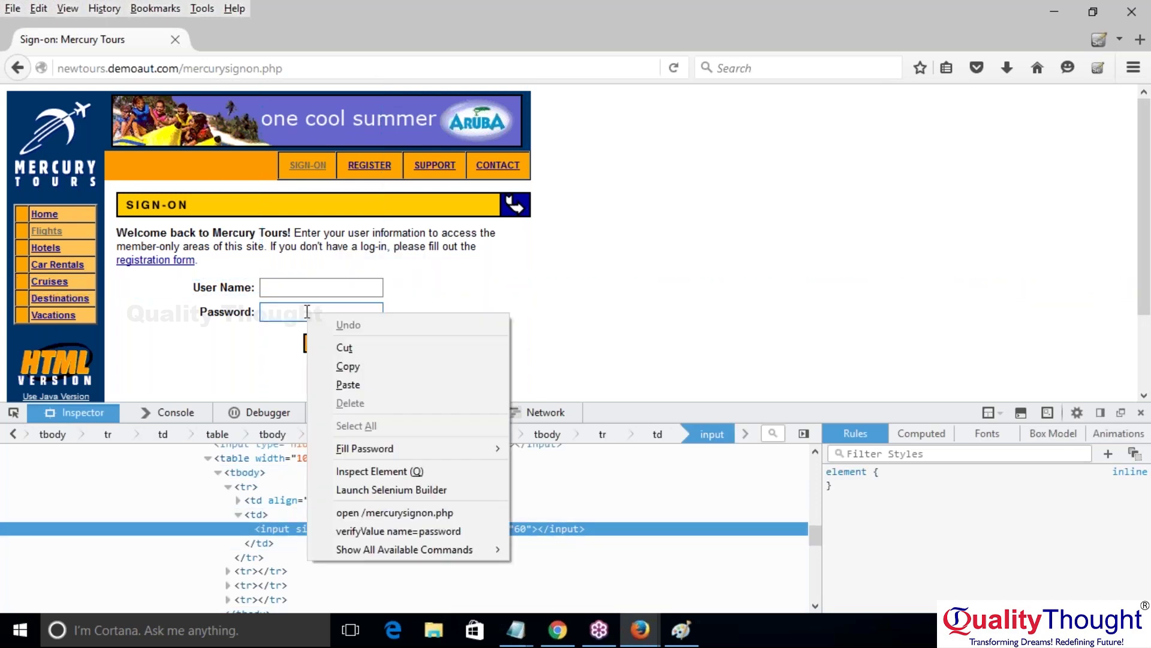
pyautogui.click(432, 474)
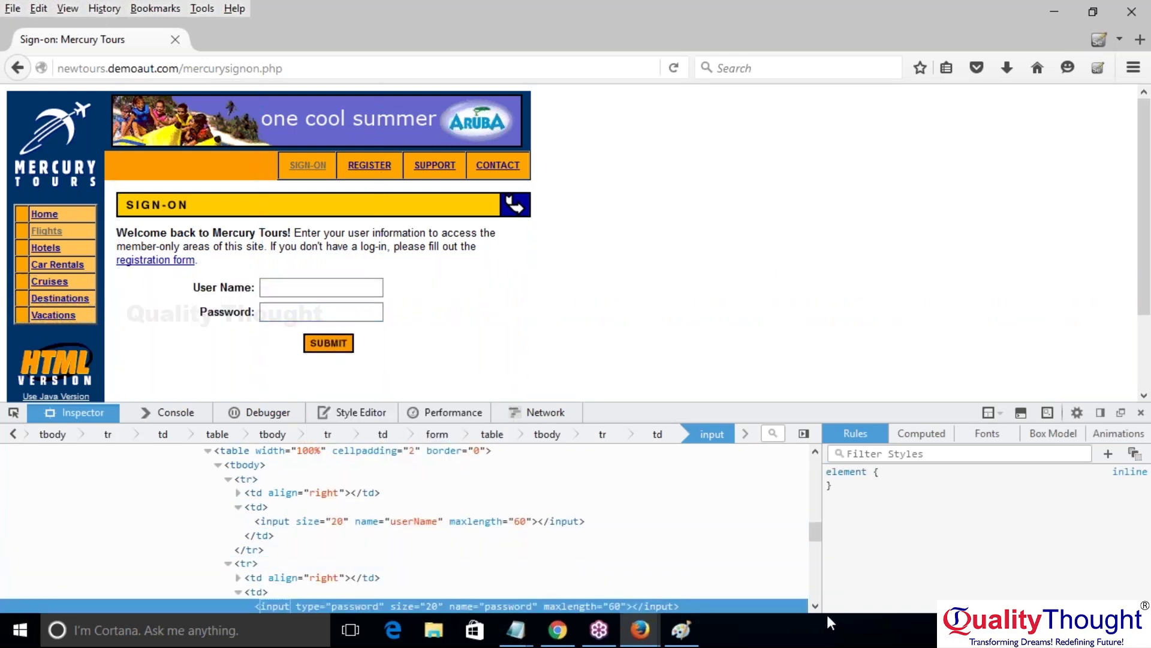
pyautogui.scroll(-4, 818, 608)
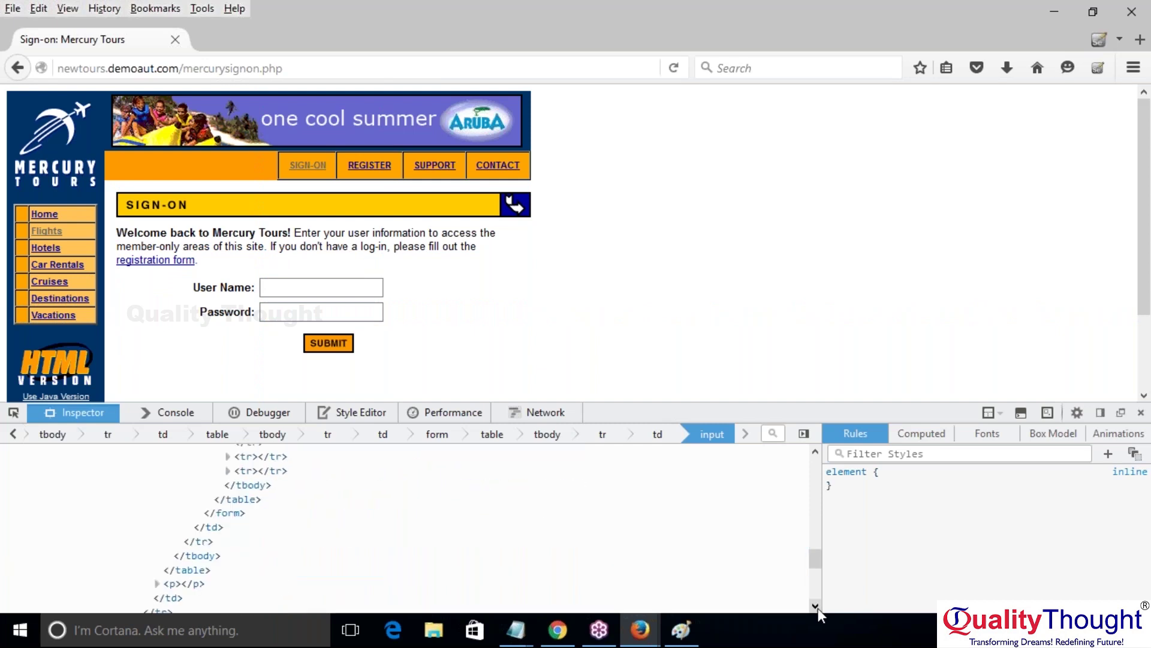
pyautogui.click(815, 452)
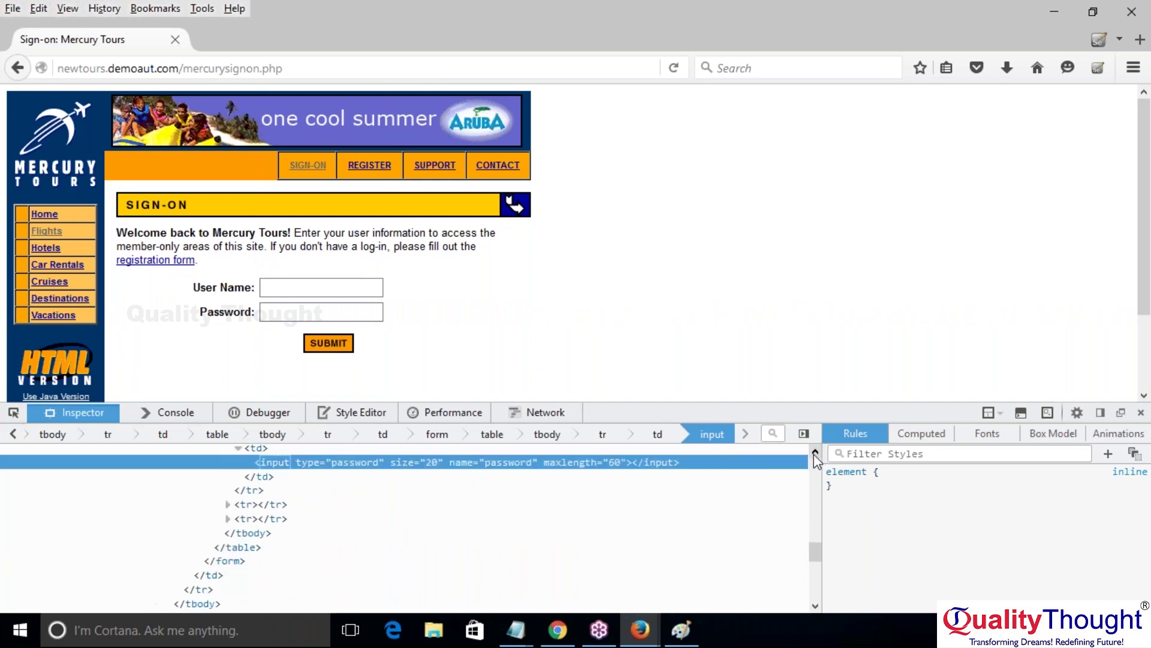
pyautogui.click(815, 452)
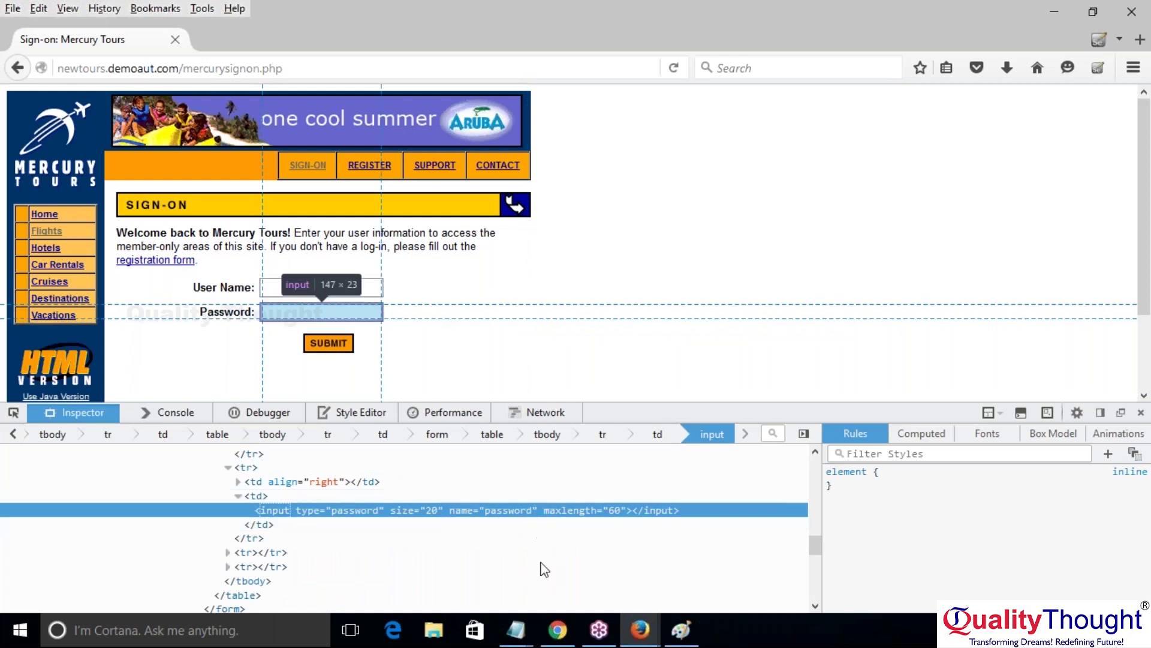
pyautogui.moveTo(640, 629)
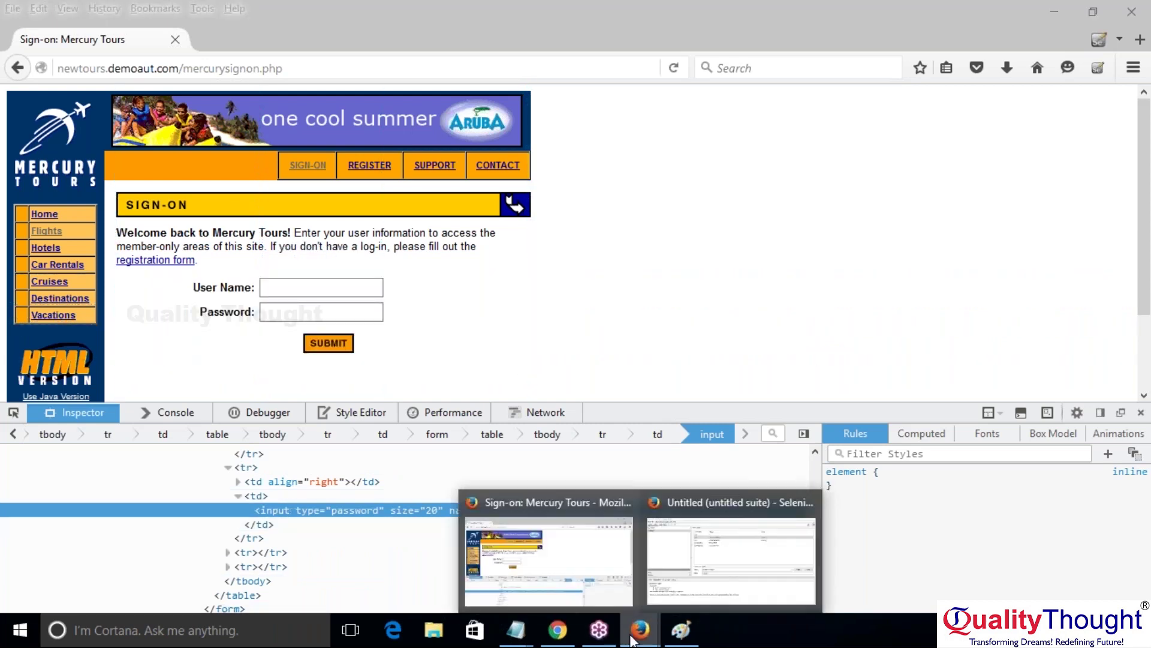
pyautogui.click(790, 560)
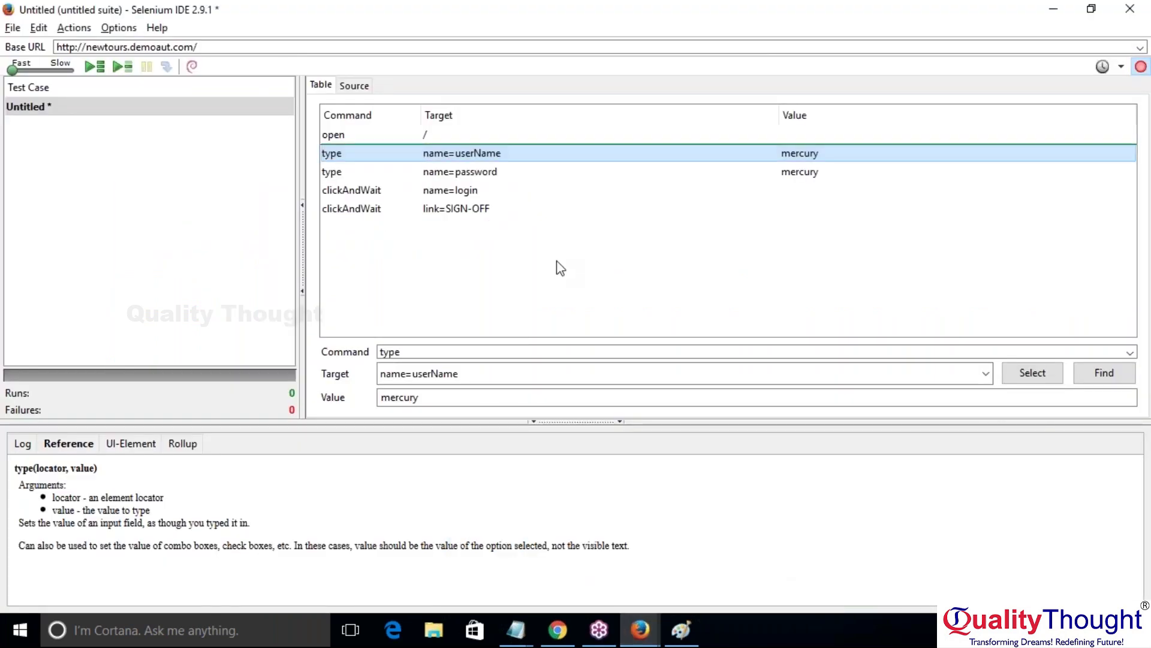
pyautogui.click(477, 192)
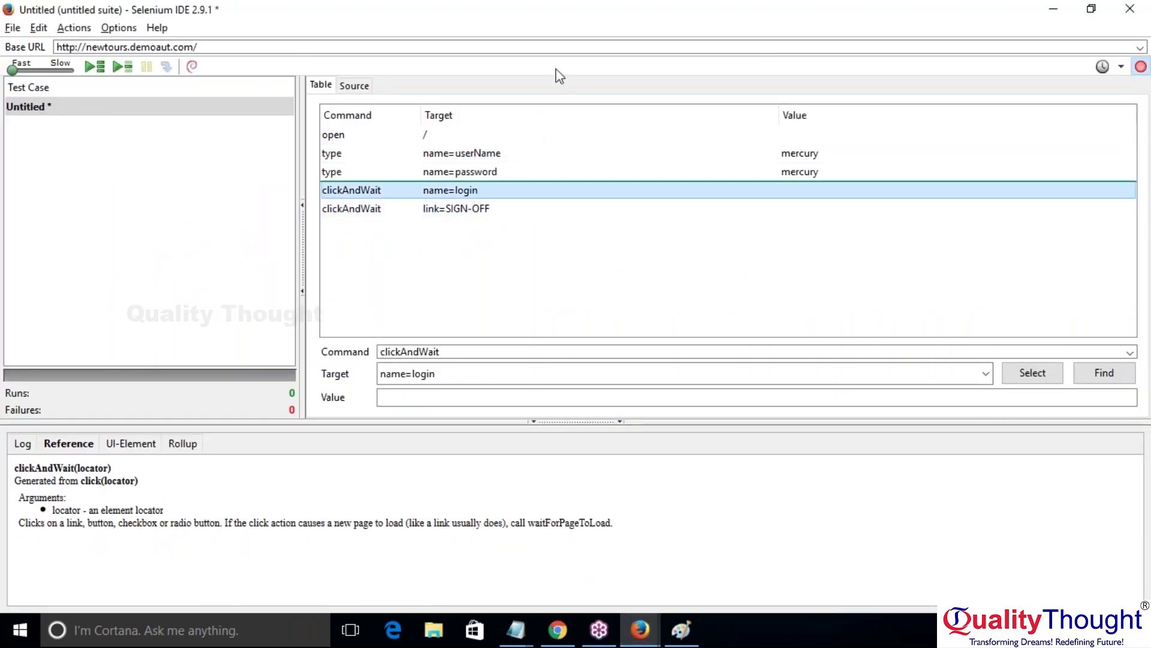
pyautogui.click(478, 156)
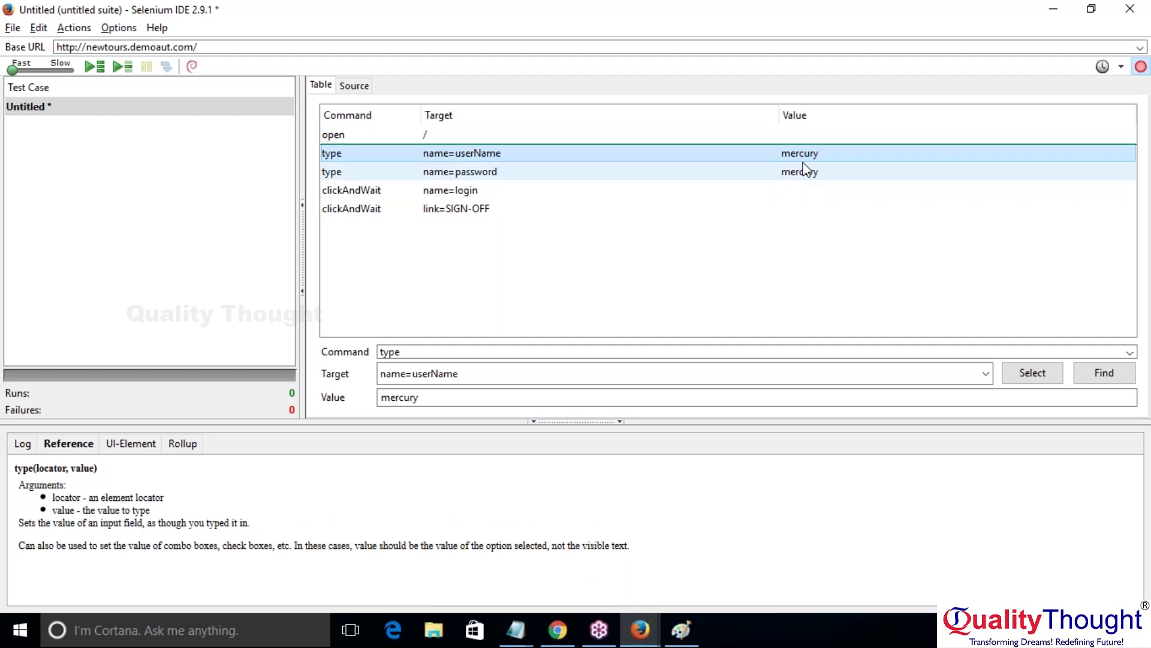
pyautogui.click(805, 170)
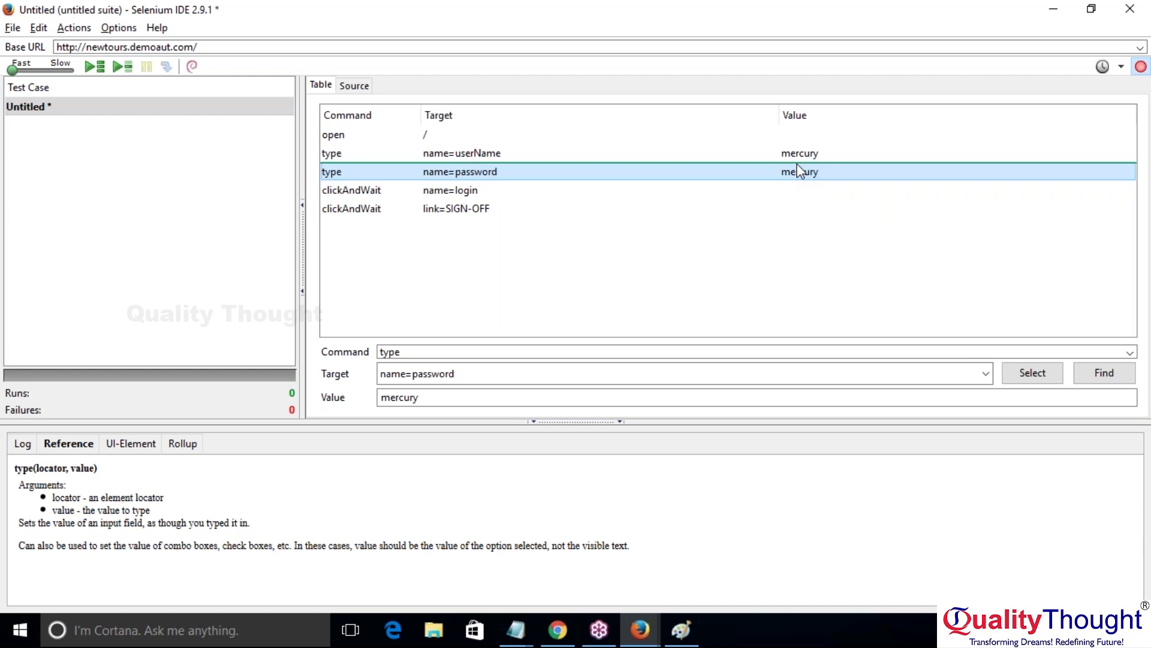
pyautogui.press('Down')
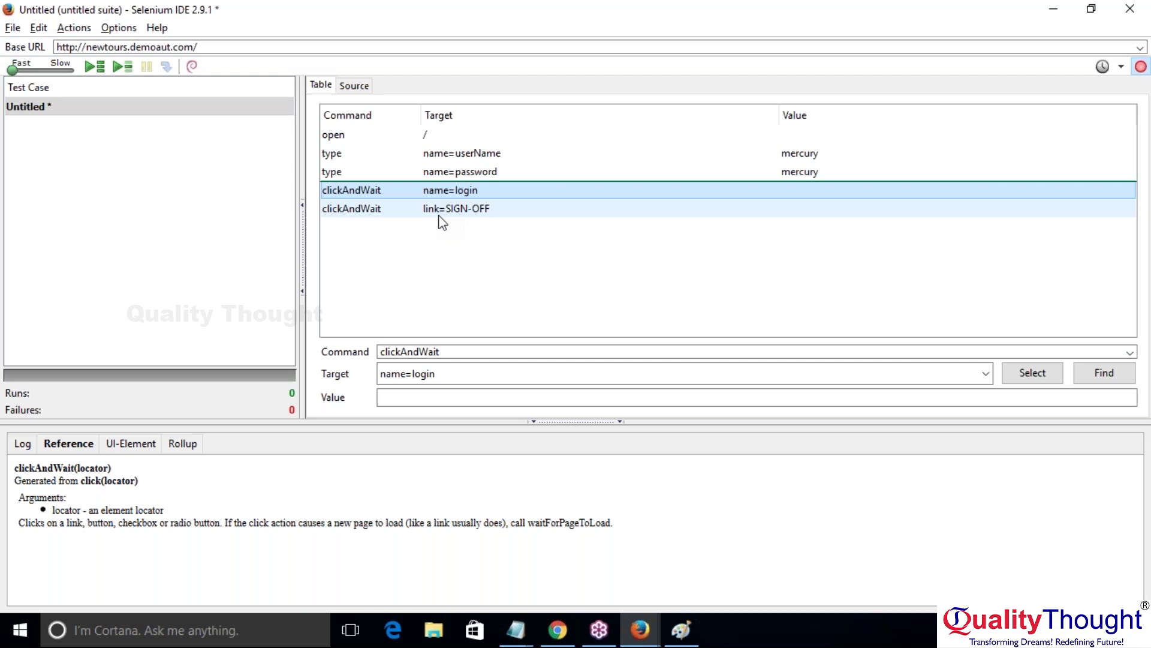
pyautogui.click(385, 142)
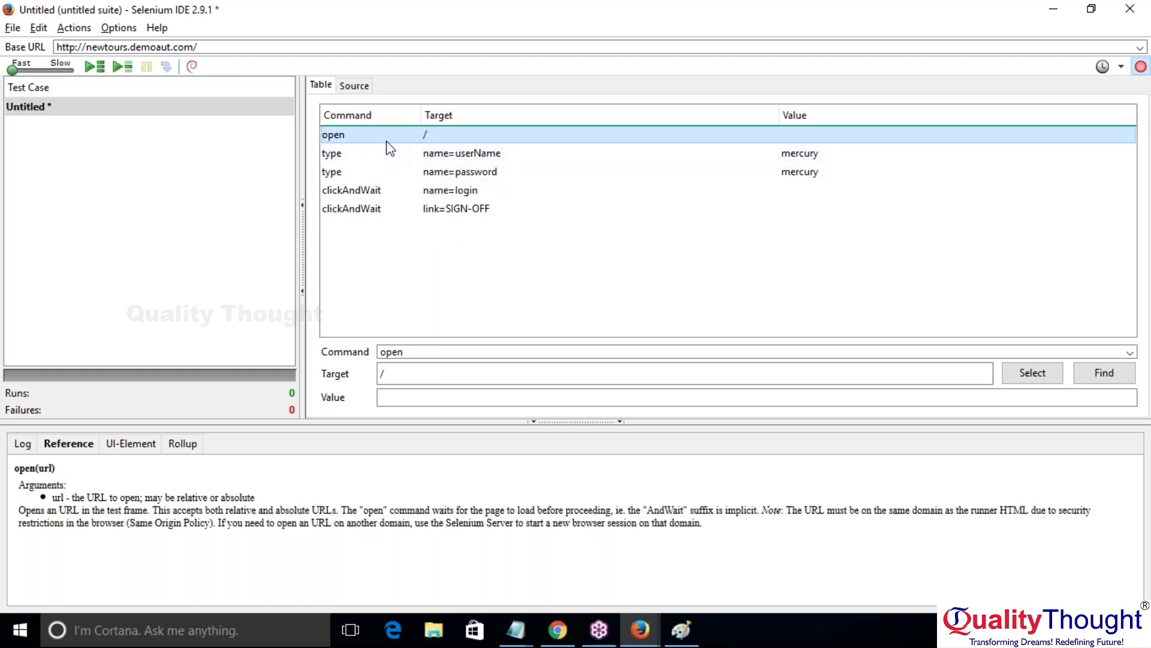
pyautogui.click(403, 349)
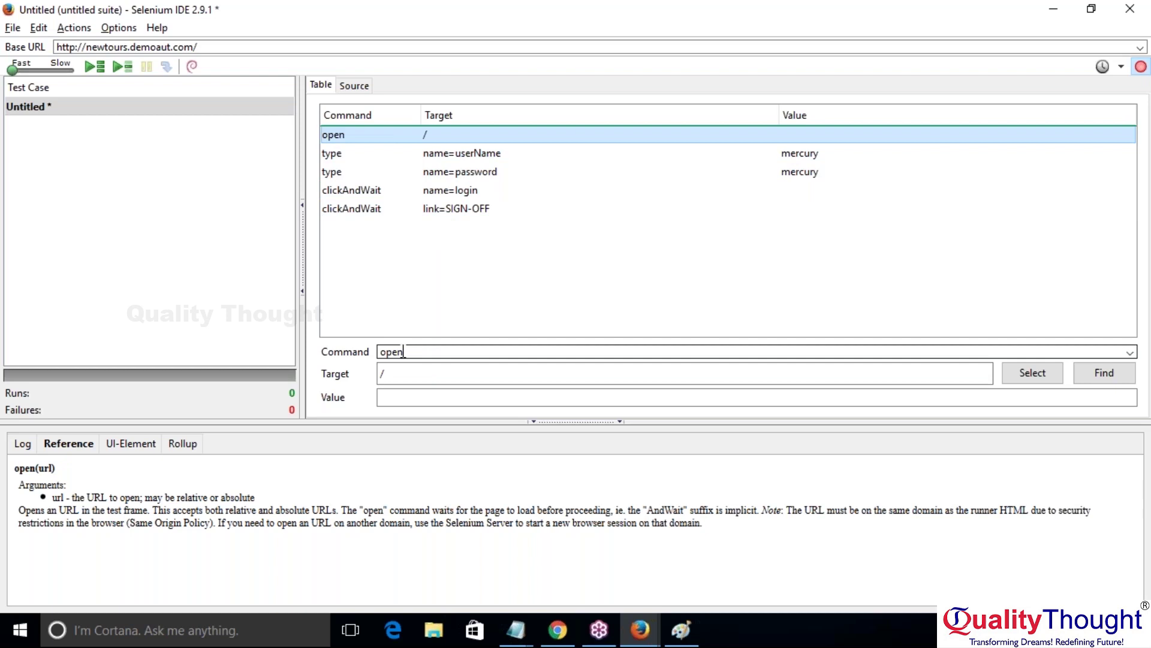
pyautogui.click(427, 371)
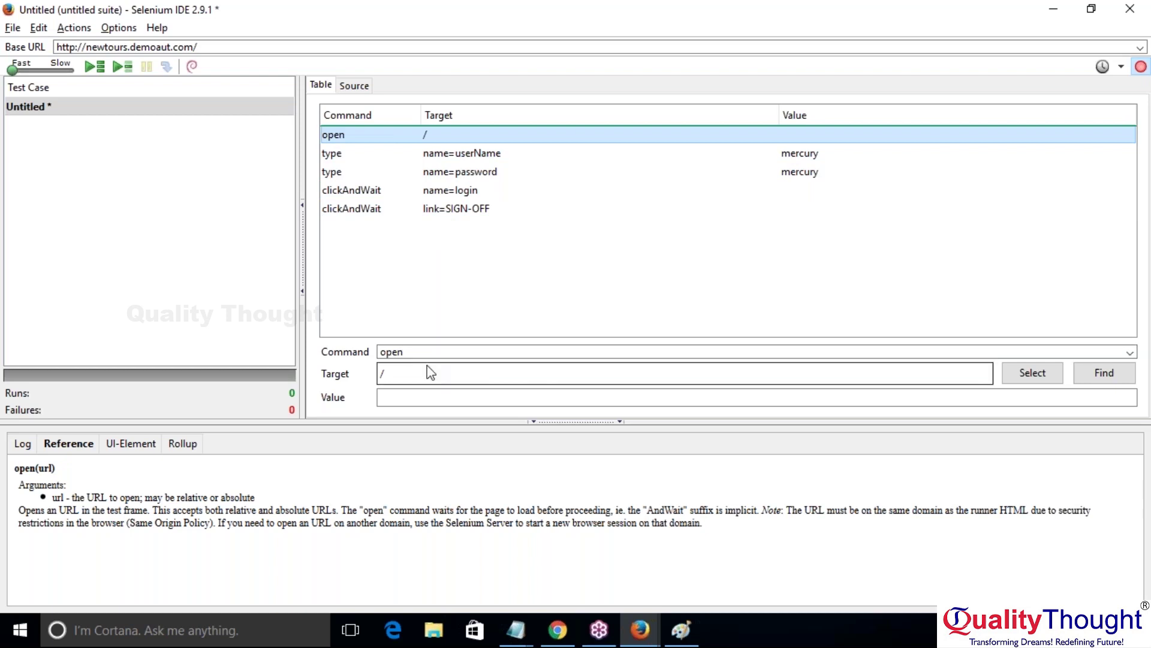
pyautogui.click(443, 155)
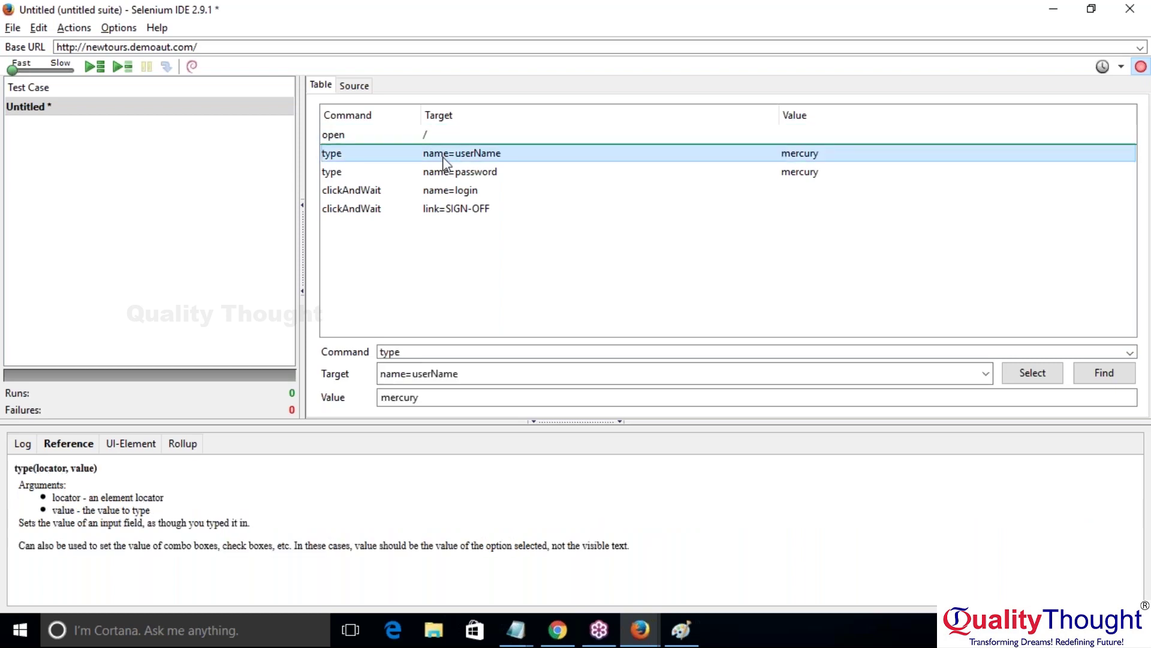
pyautogui.click(413, 350)
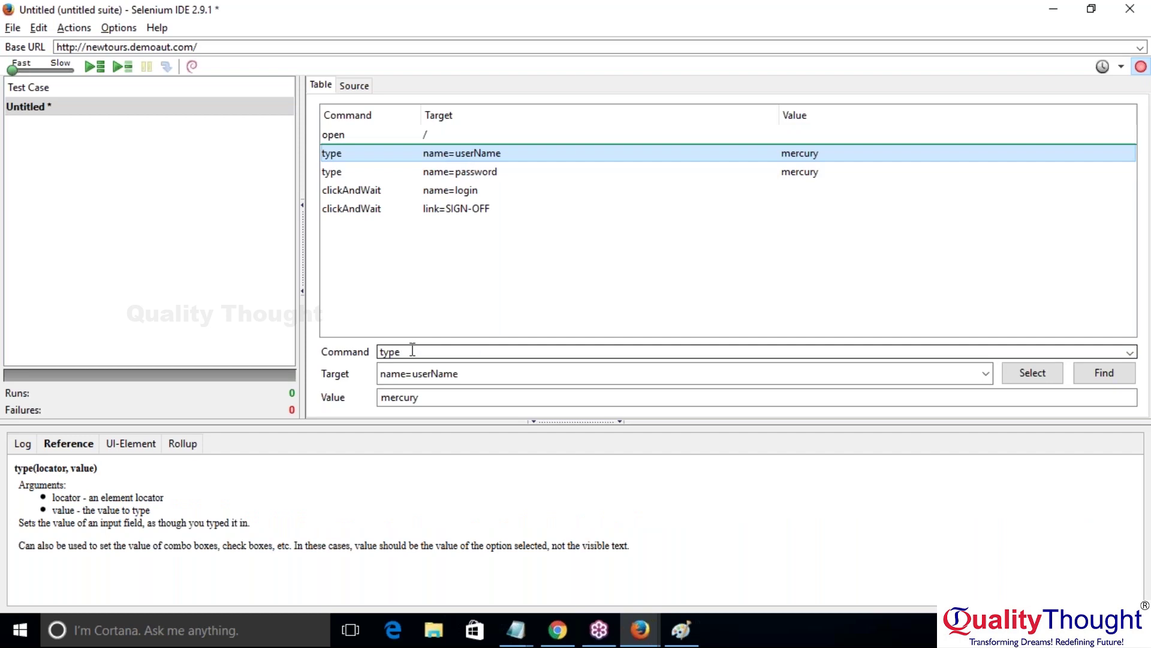
pyautogui.click(464, 374)
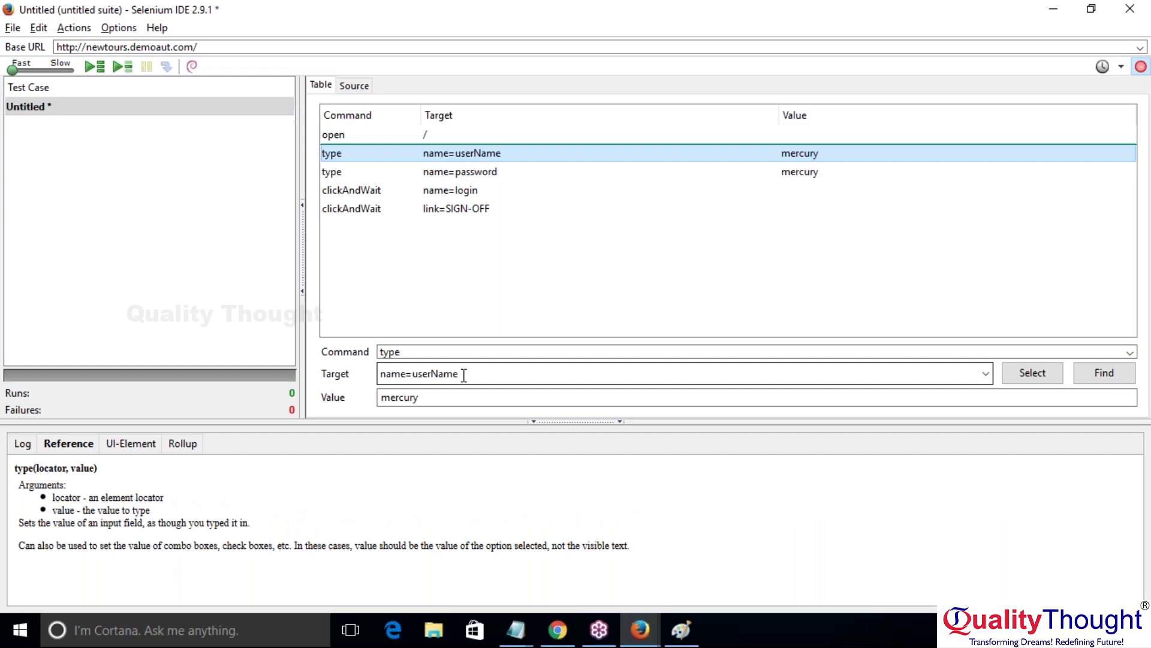
pyautogui.click(452, 397)
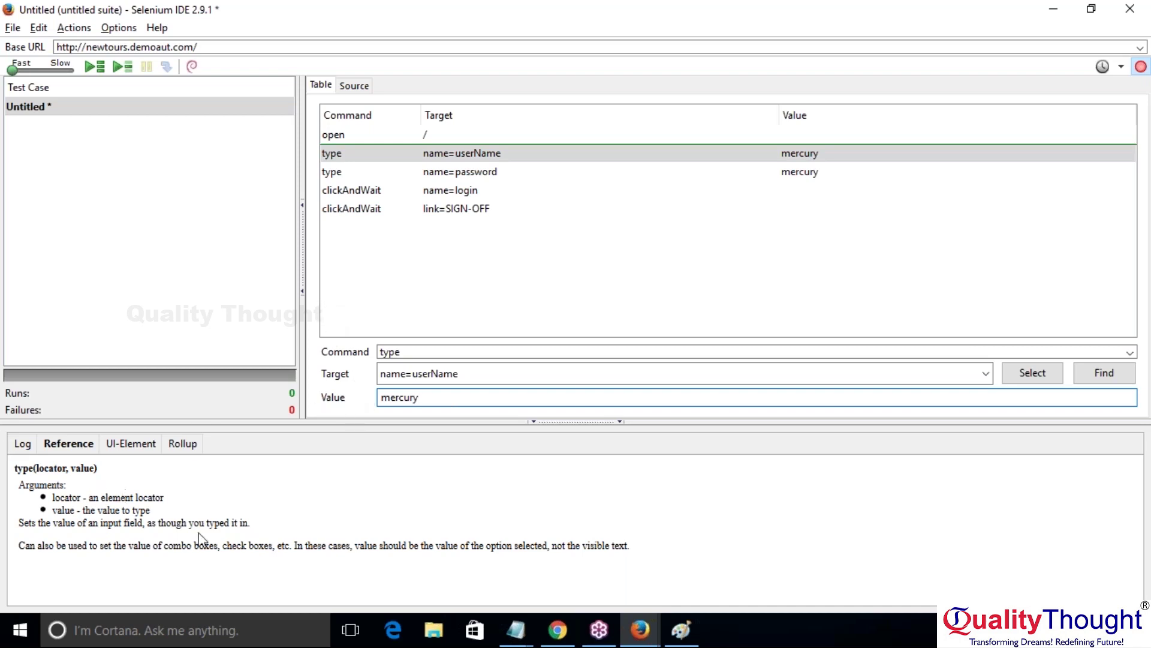
pyautogui.click(18, 472)
pyautogui.moveTo(18, 471); pyautogui.dragTo(285, 567)
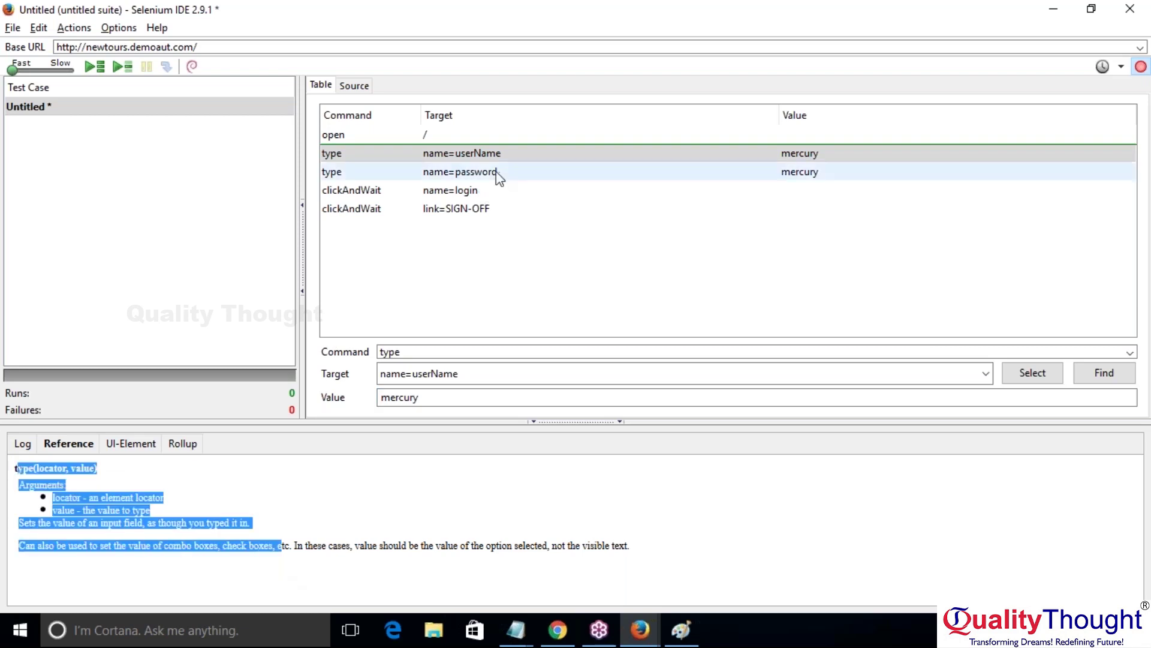
pyautogui.click(389, 142)
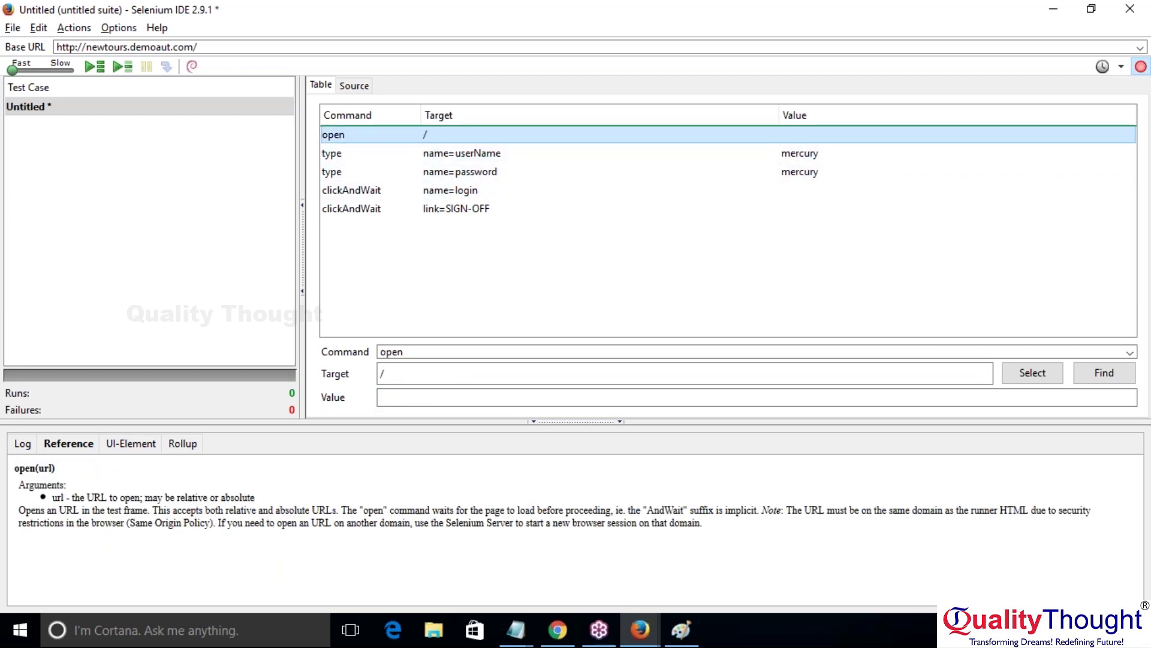
pyautogui.click(35, 468)
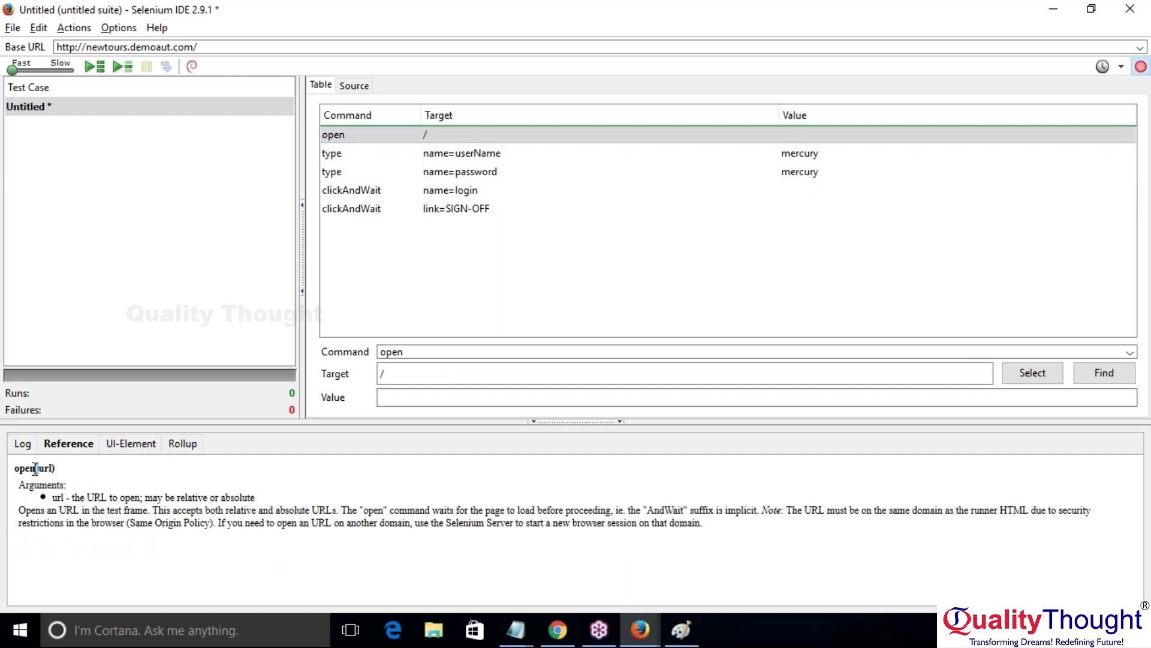
pyautogui.click(495, 172)
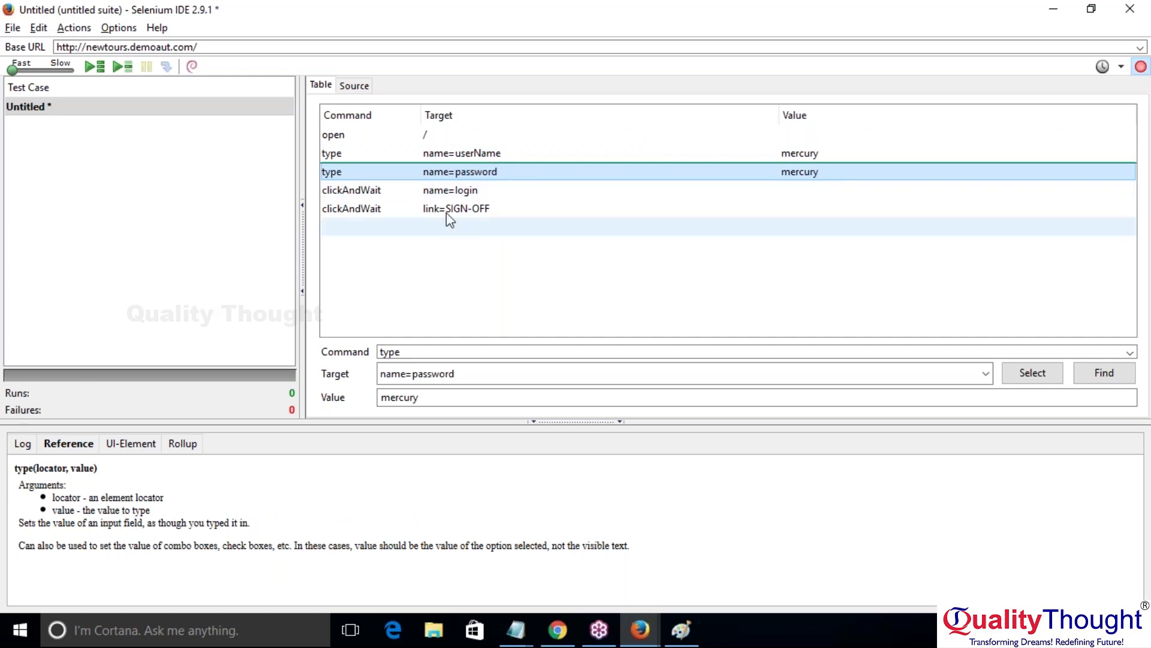
pyautogui.click(457, 196)
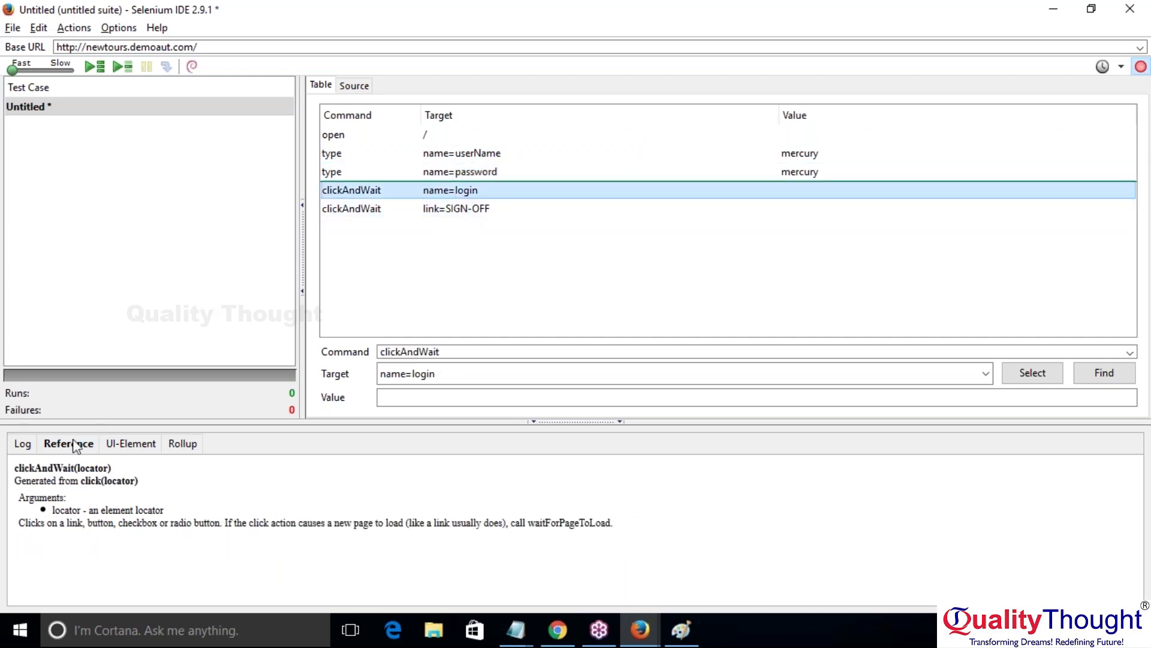
pyautogui.click(49, 472)
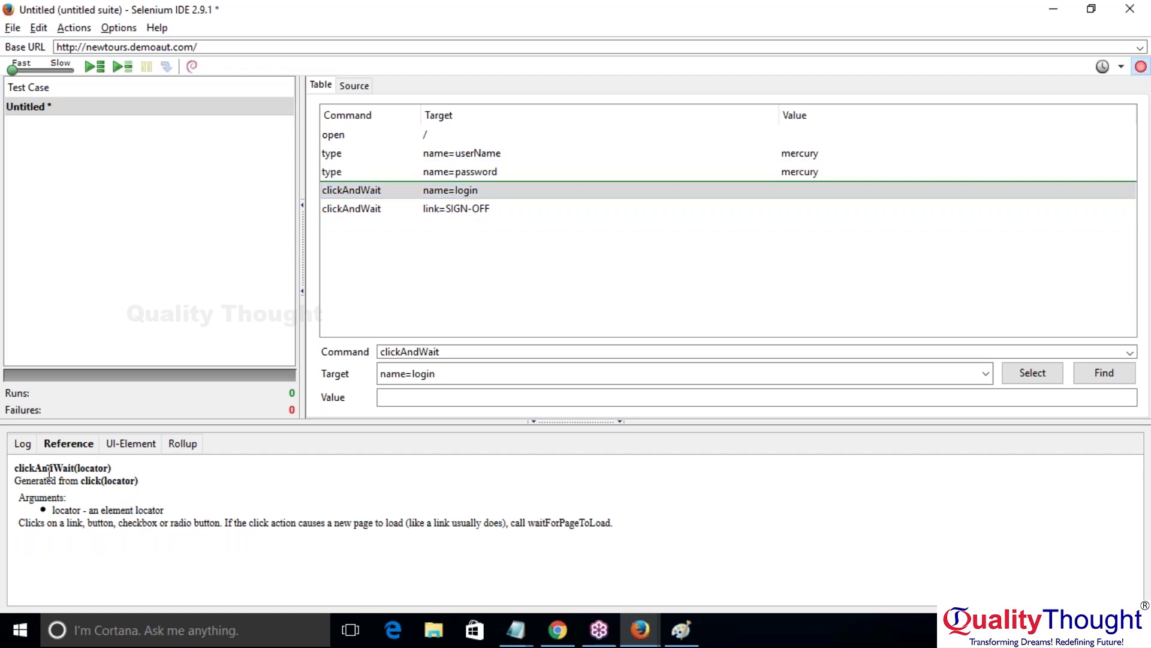
pyautogui.click(138, 113)
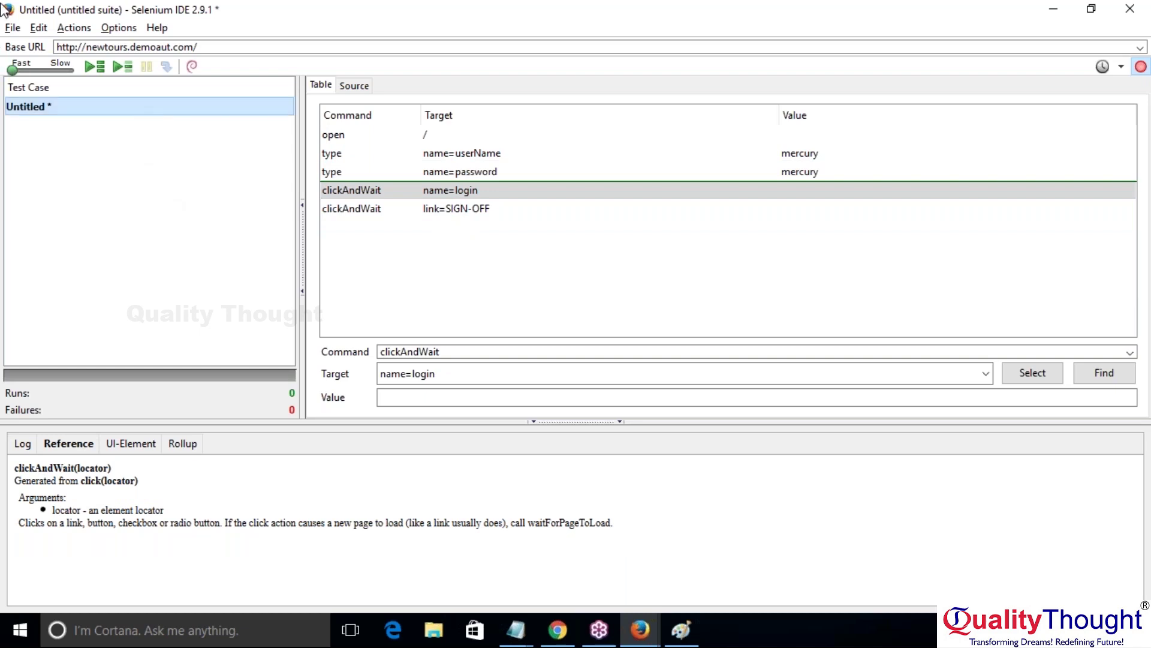
# Step: Save the test case as Test1 in the Desktop folder, then show the desktop
pyautogui.click(18, 28)
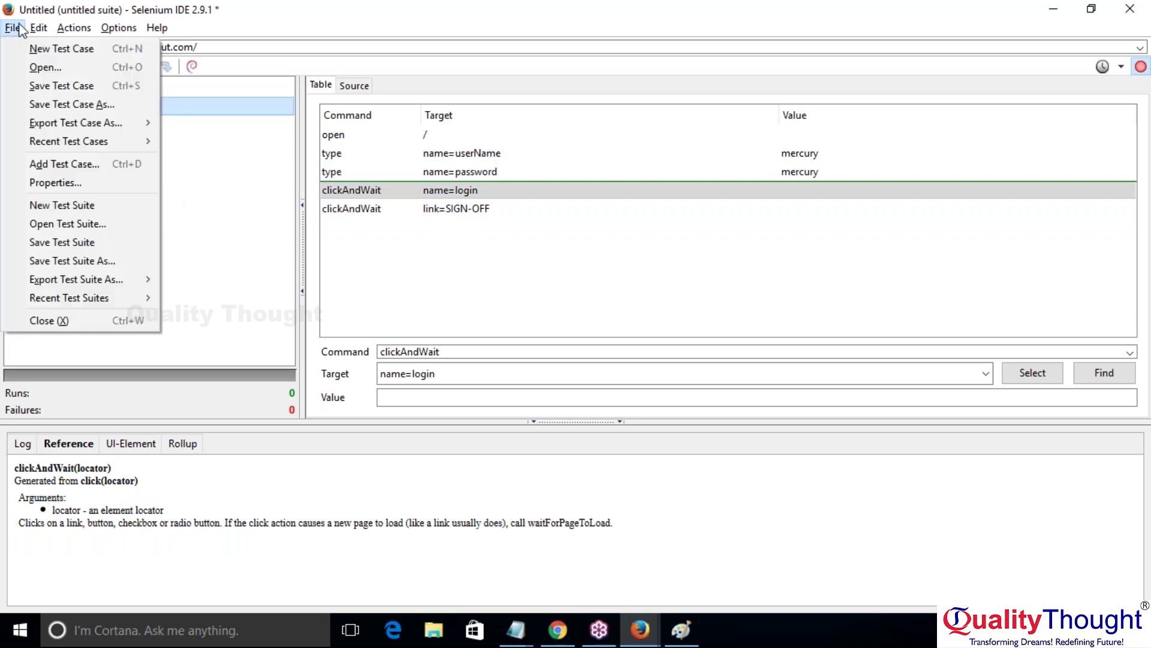
pyautogui.click(63, 87)
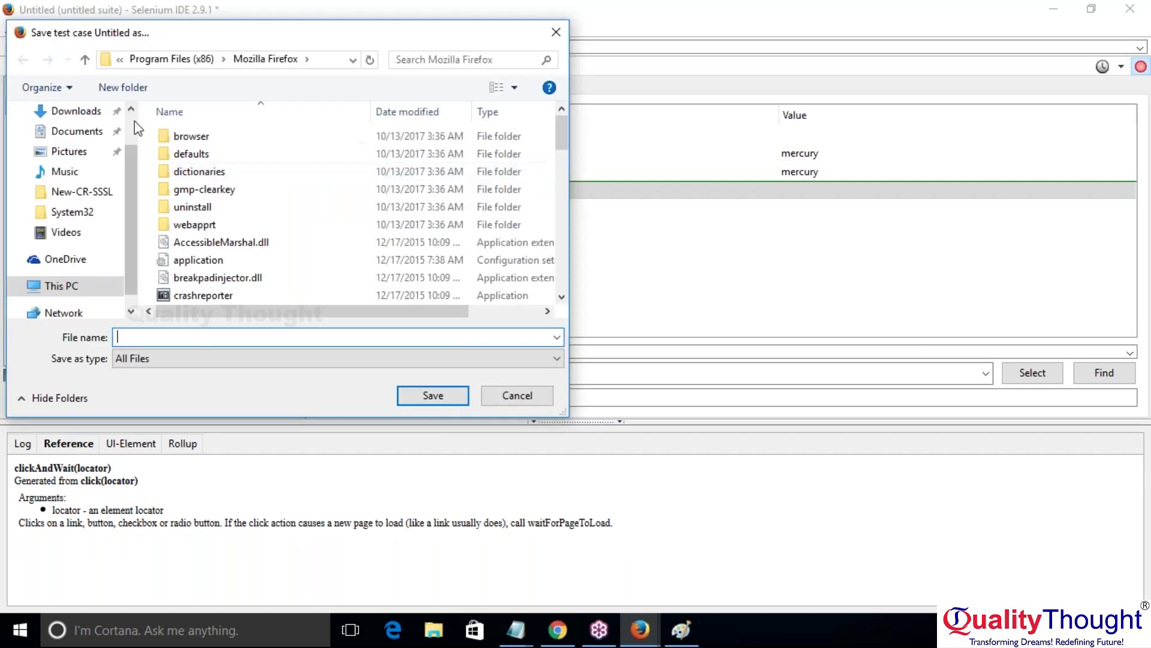
pyautogui.scroll(2, 86, 144)
pyautogui.click(86, 145)
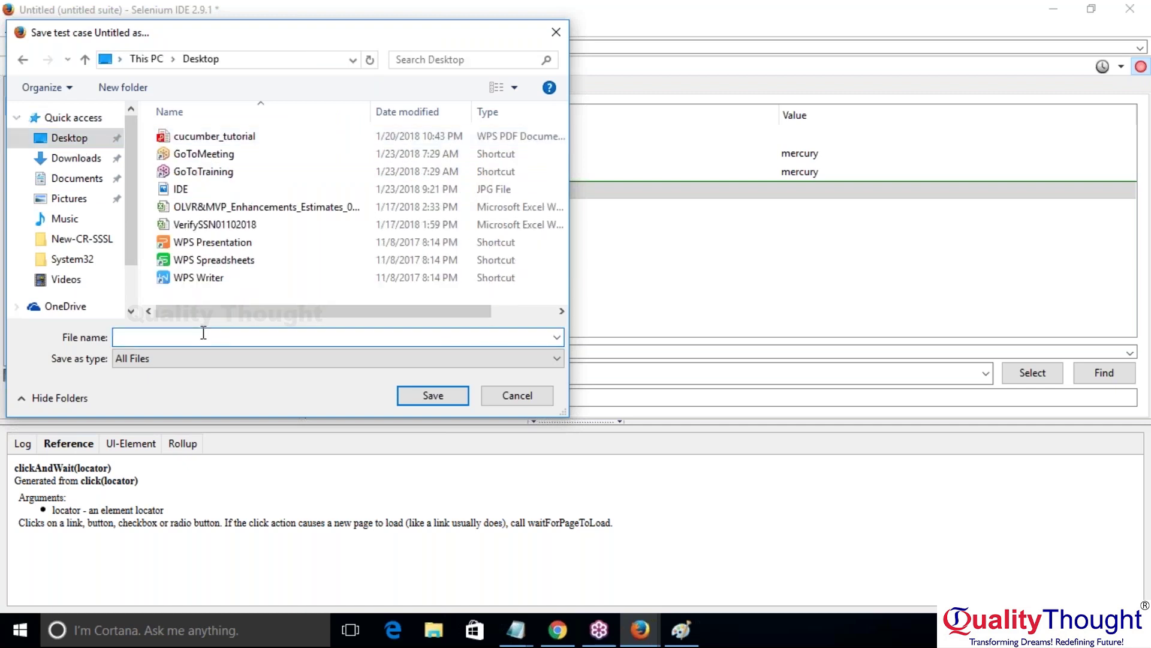
pyautogui.write('Test1')
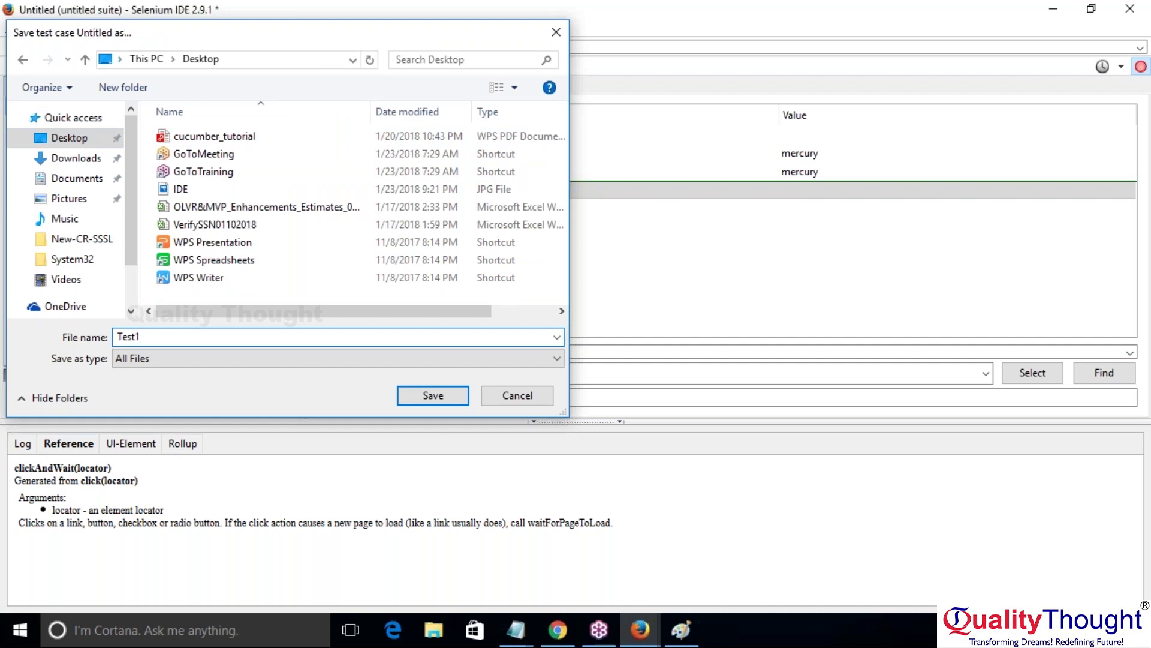
pyautogui.press('Return')
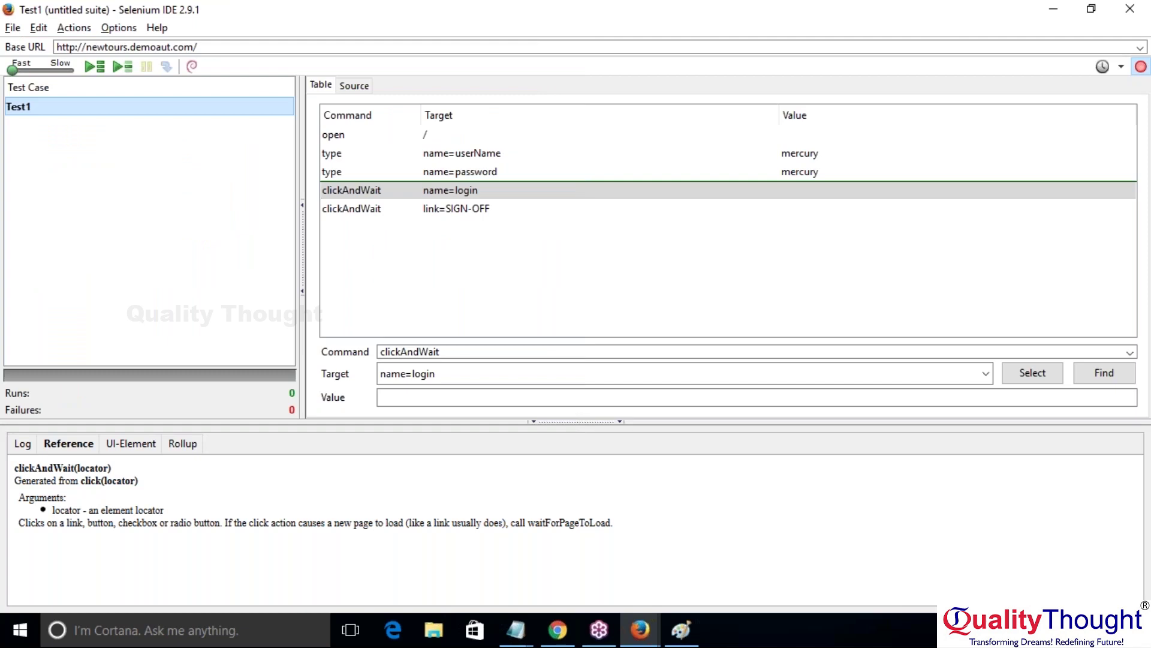
pyautogui.press('super+d')
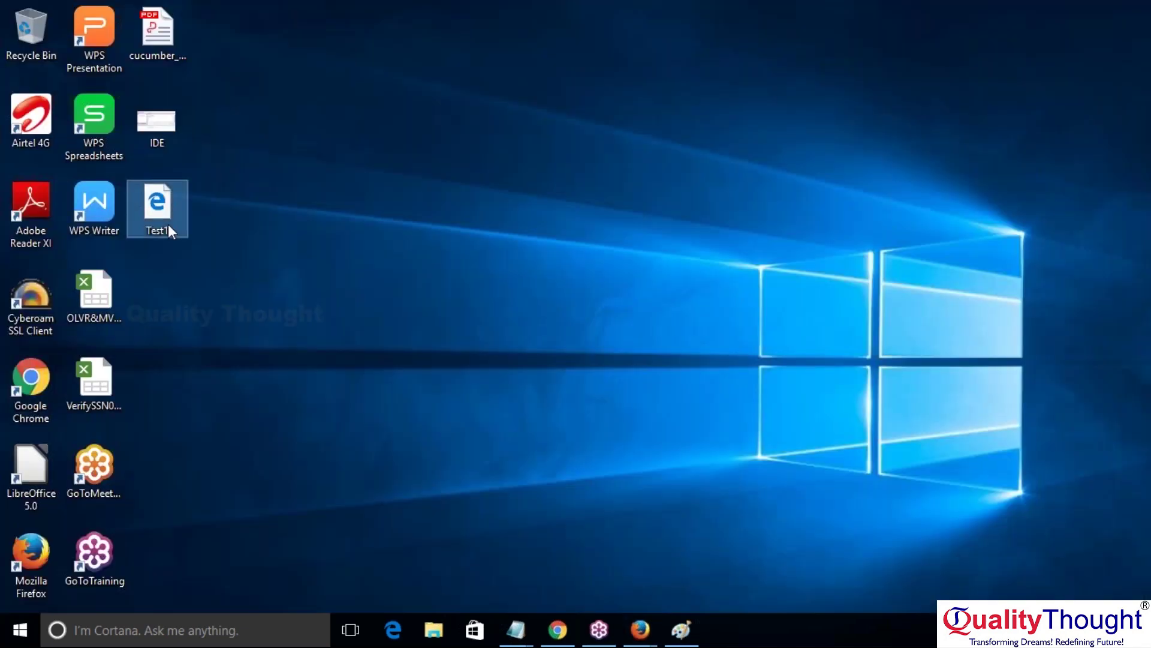
# Step: Check Test1's file properties, view it in Edge as a step table, then close Edge
pyautogui.rightClick(169, 226)
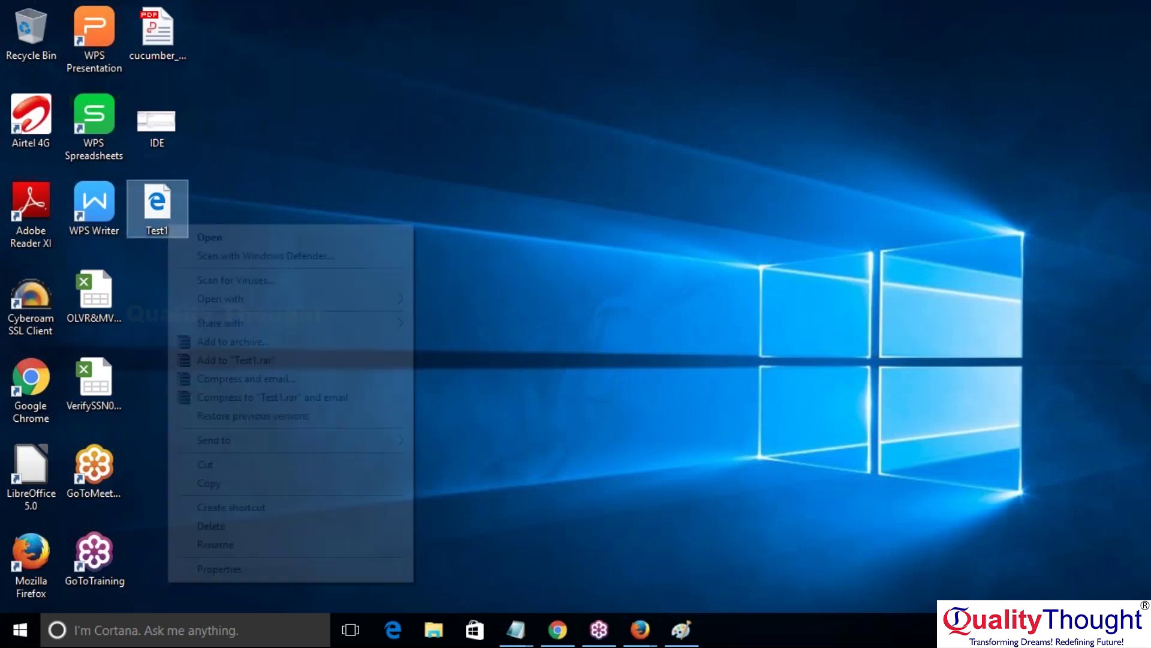
pyautogui.click(256, 565)
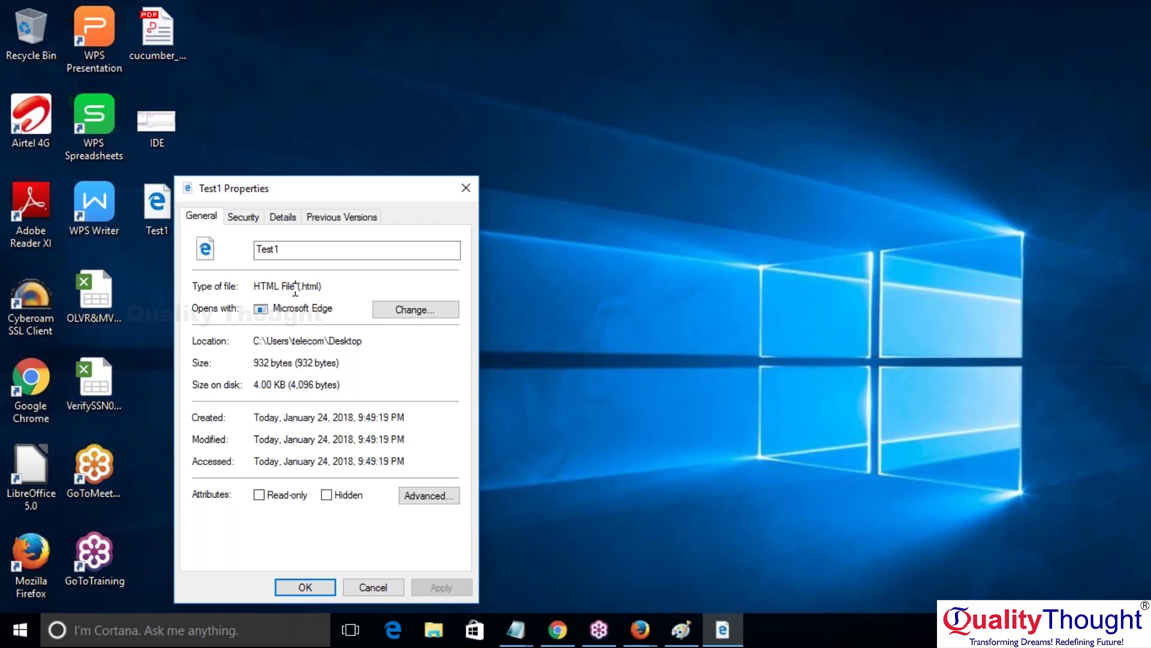
pyautogui.click(465, 184)
pyautogui.doubleClick(156, 207)
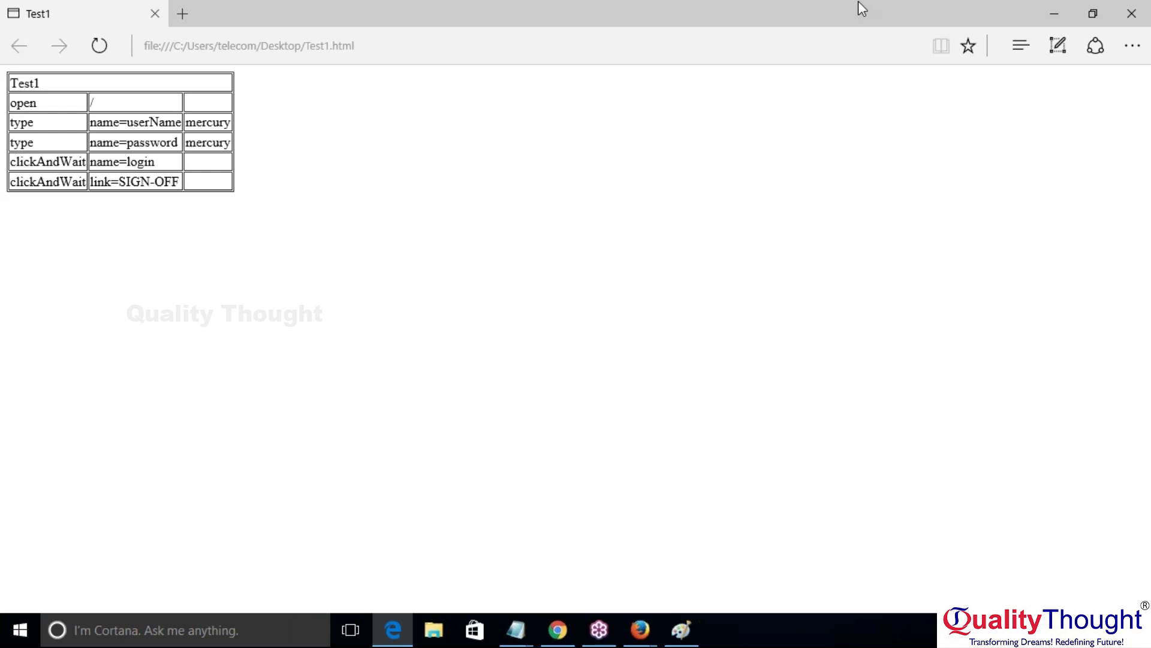
pyautogui.click(1133, 13)
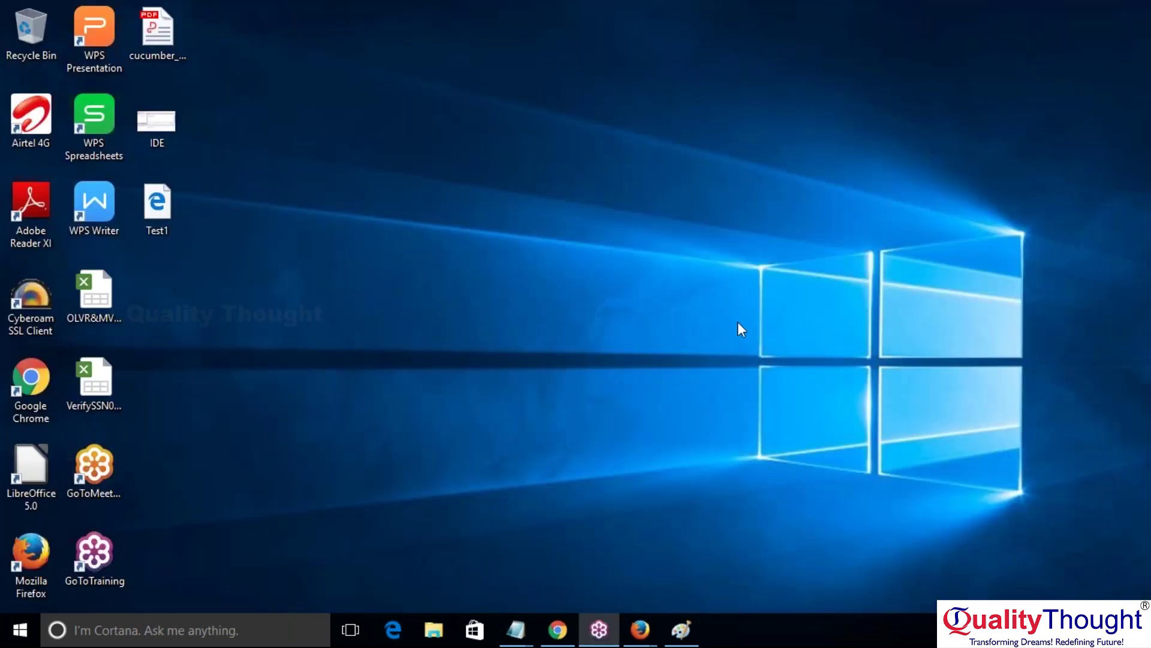
# Step: Run Test1 in Selenium IDE to a pass, clear the log, and start another replay
pyautogui.moveTo(640, 630)
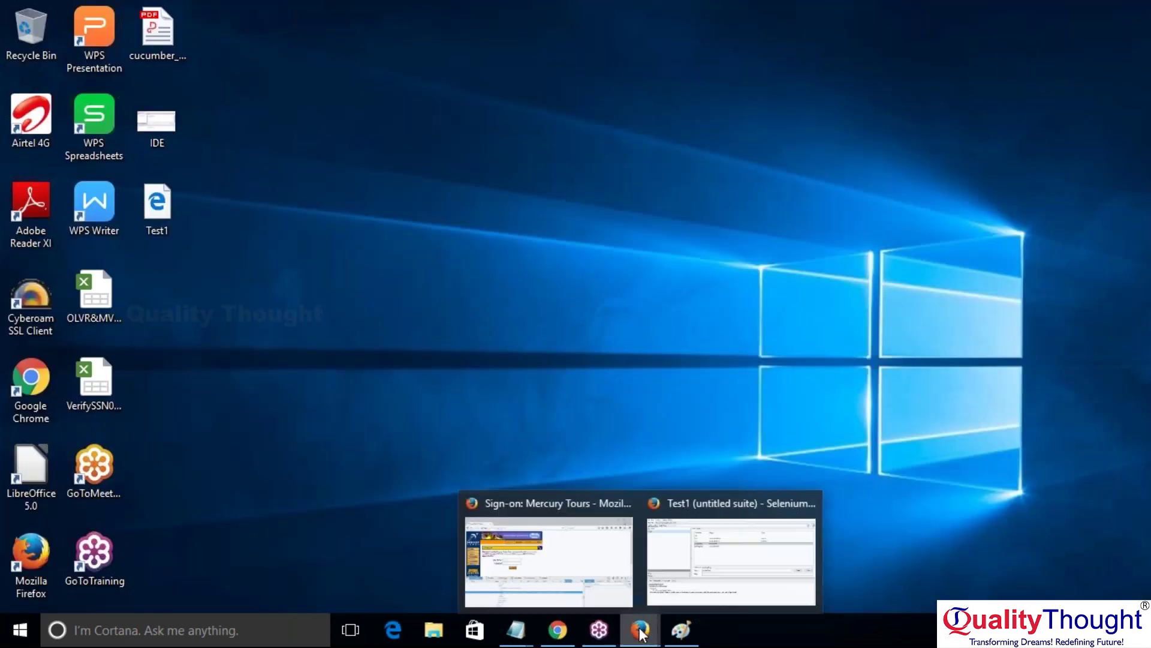
pyautogui.click(625, 579)
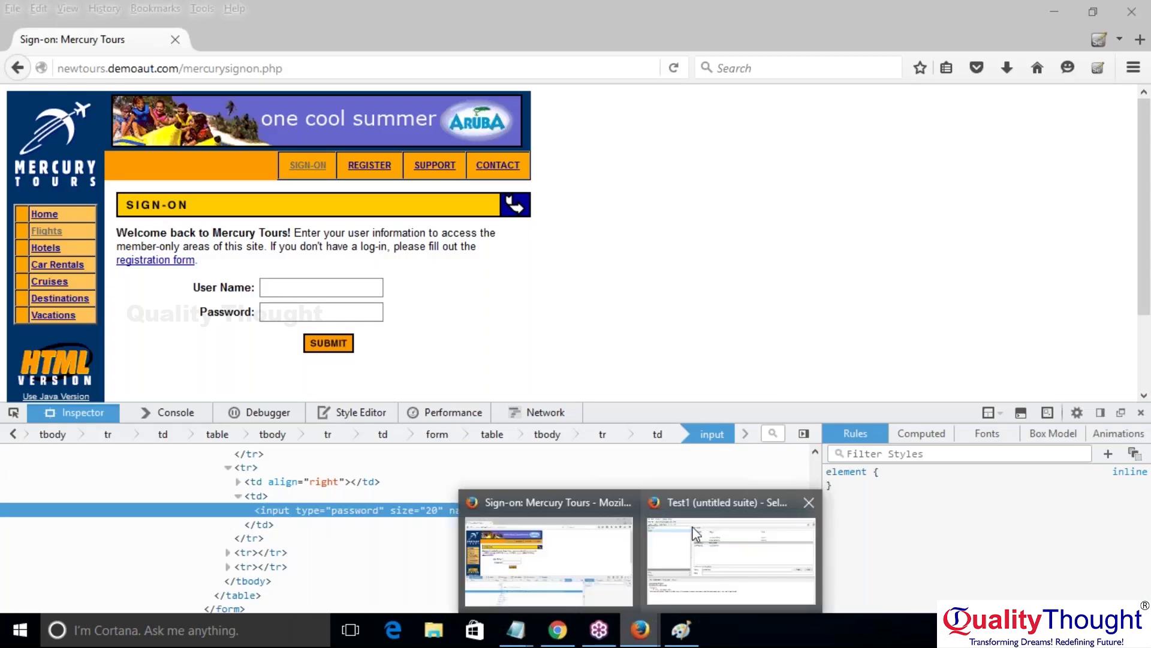
pyautogui.click(694, 540)
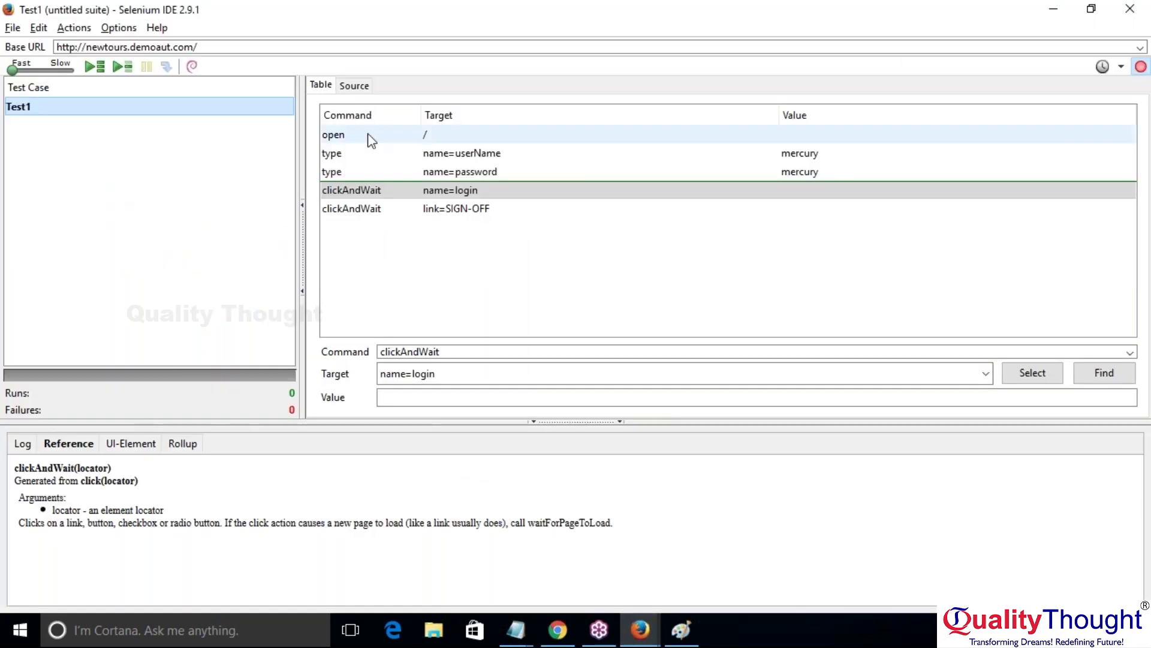
pyautogui.click(114, 68)
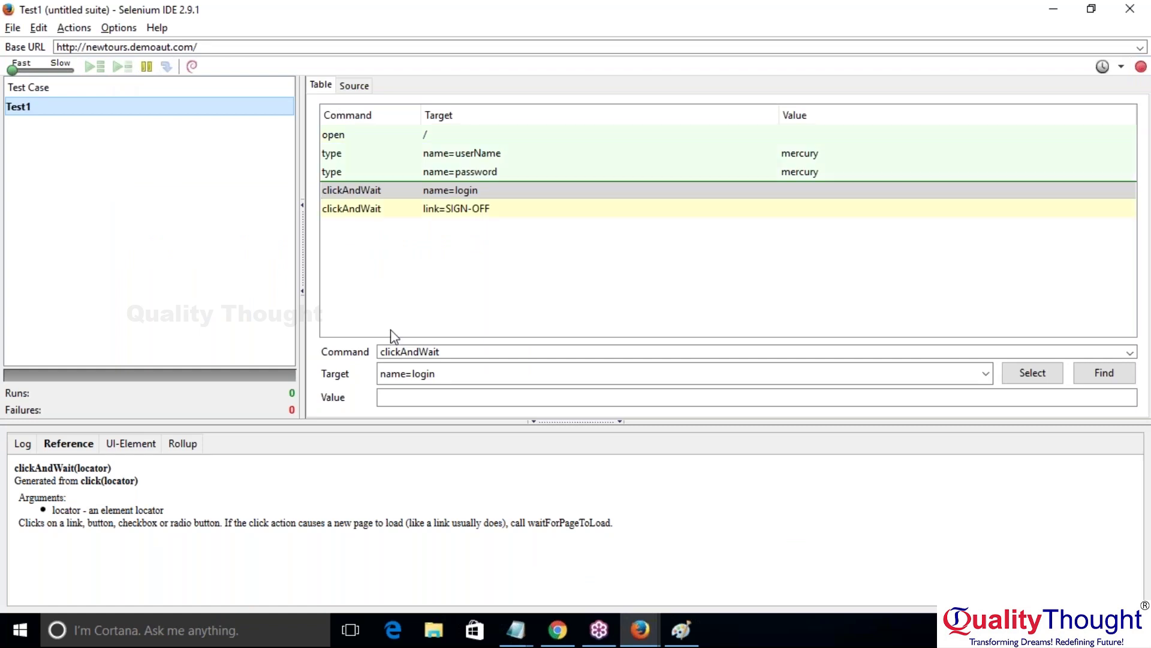
pyautogui.click(22, 446)
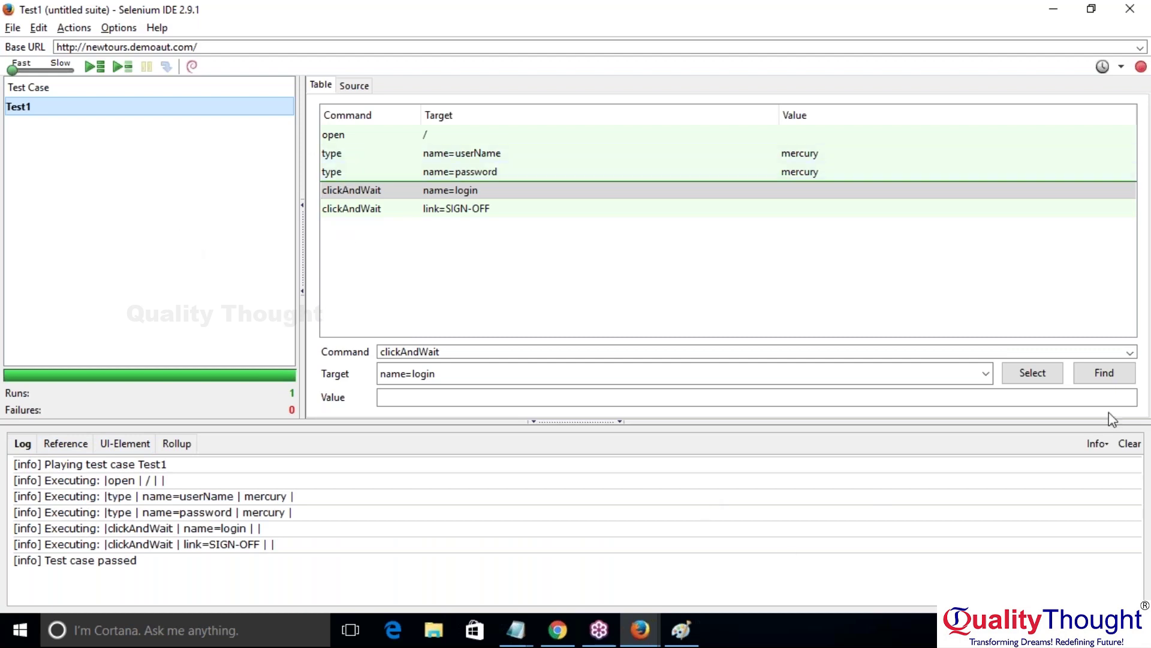
pyautogui.click(1135, 443)
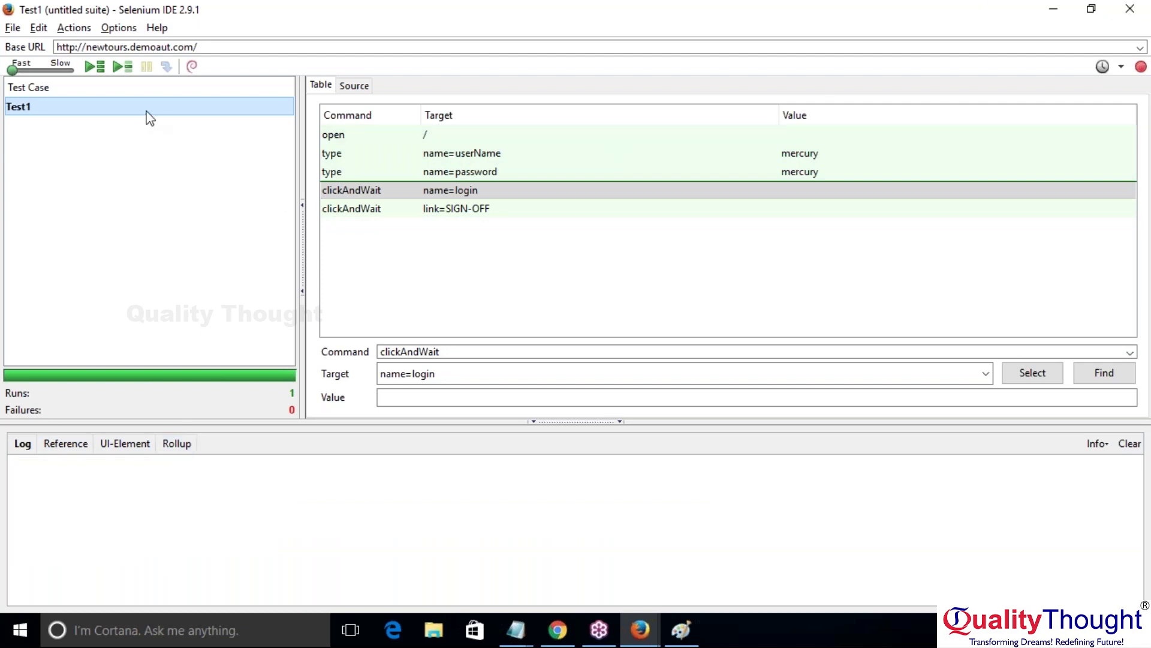
pyautogui.click(120, 67)
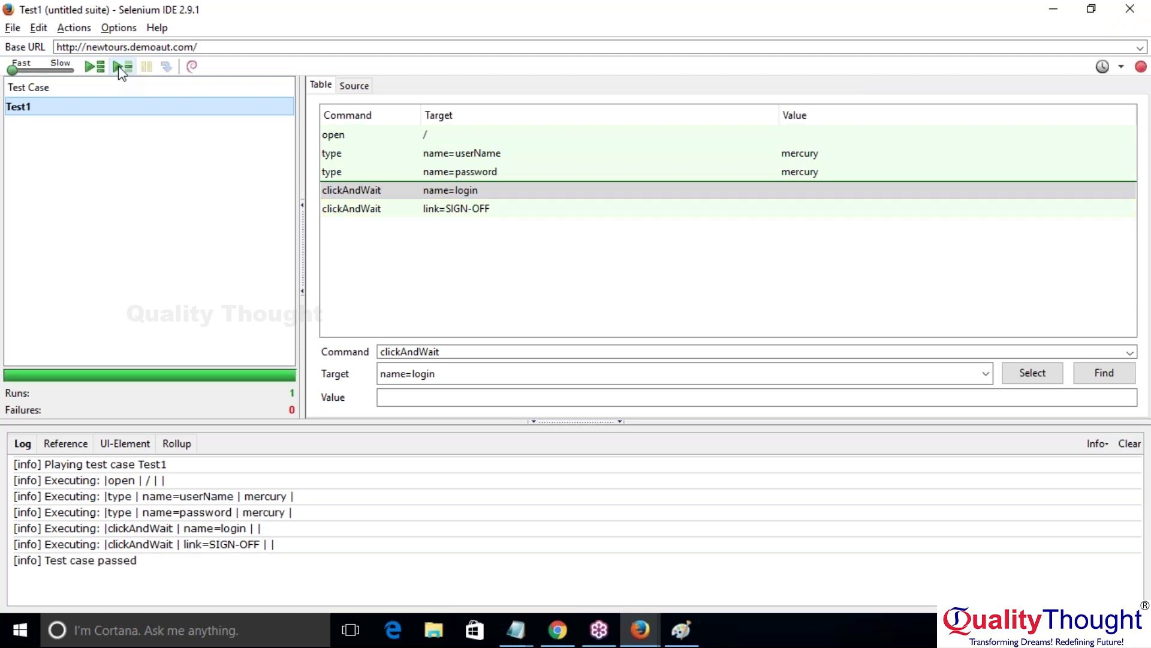
# Step: Highlight the 'Test case passed' line in the replay log
pyautogui.tripleClick(74, 560)
pyautogui.doubleClick(73, 560)
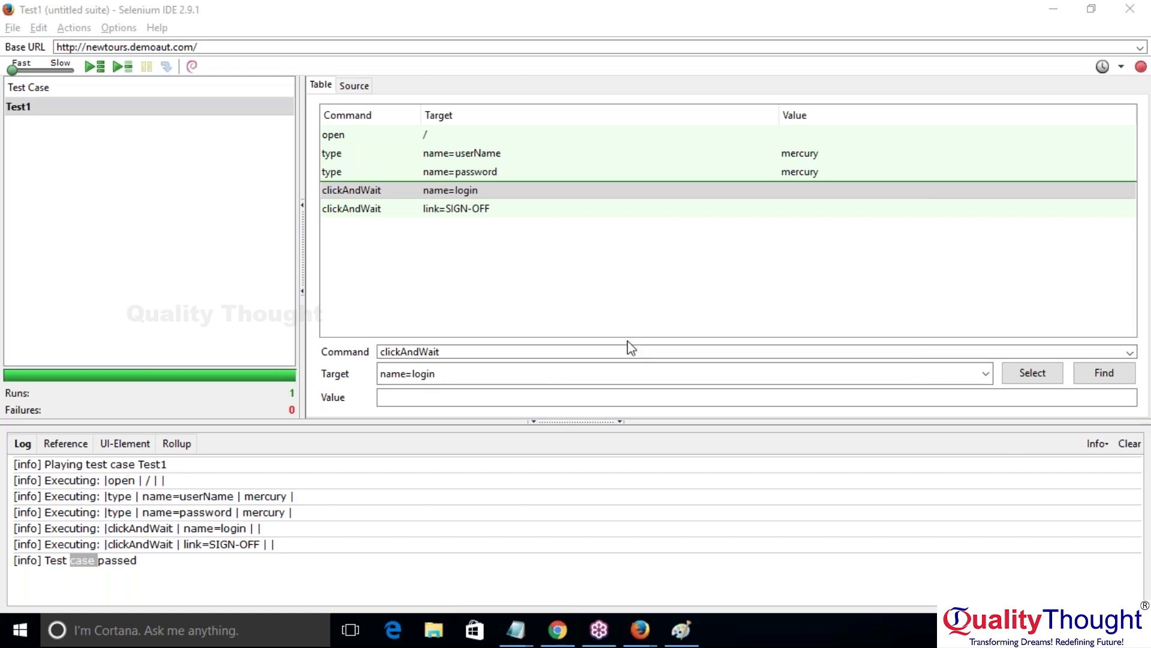
# Step: Bring Firefox forward and close the developer tools panel
pyautogui.moveTo(639, 633)
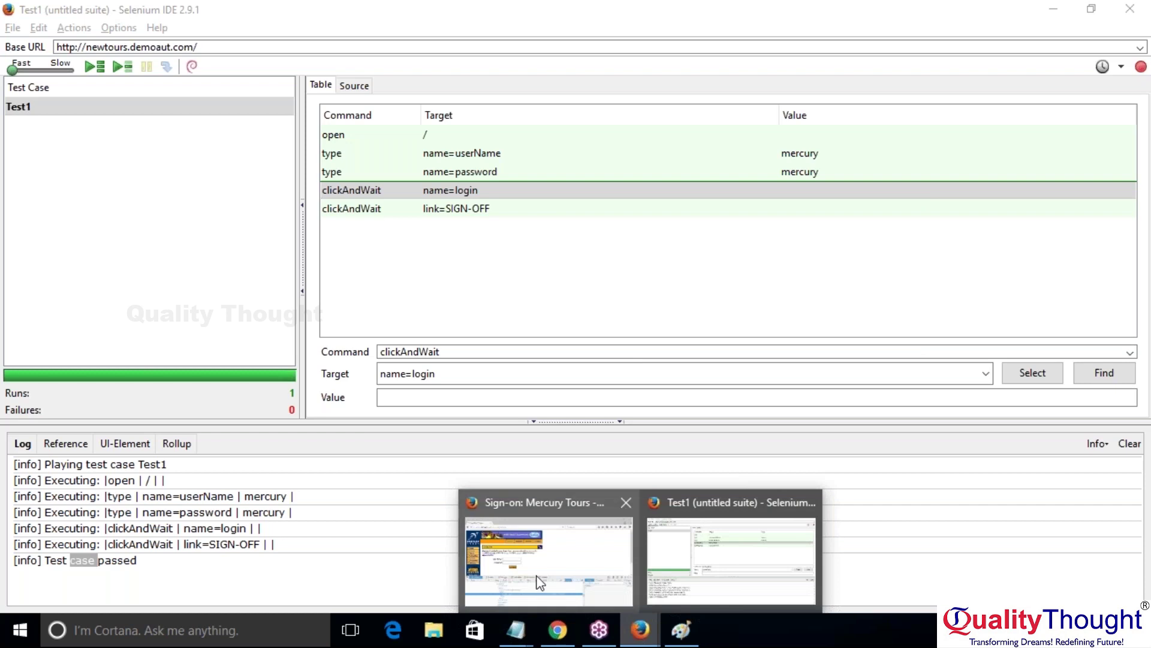
pyautogui.click(539, 579)
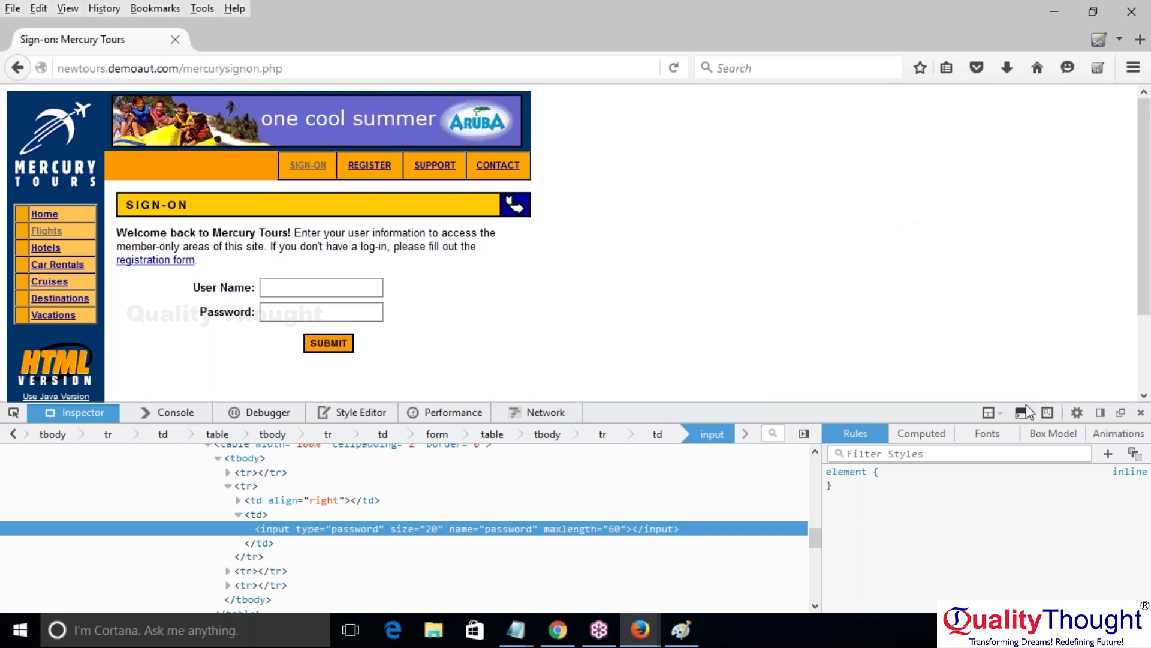
pyautogui.click(1141, 414)
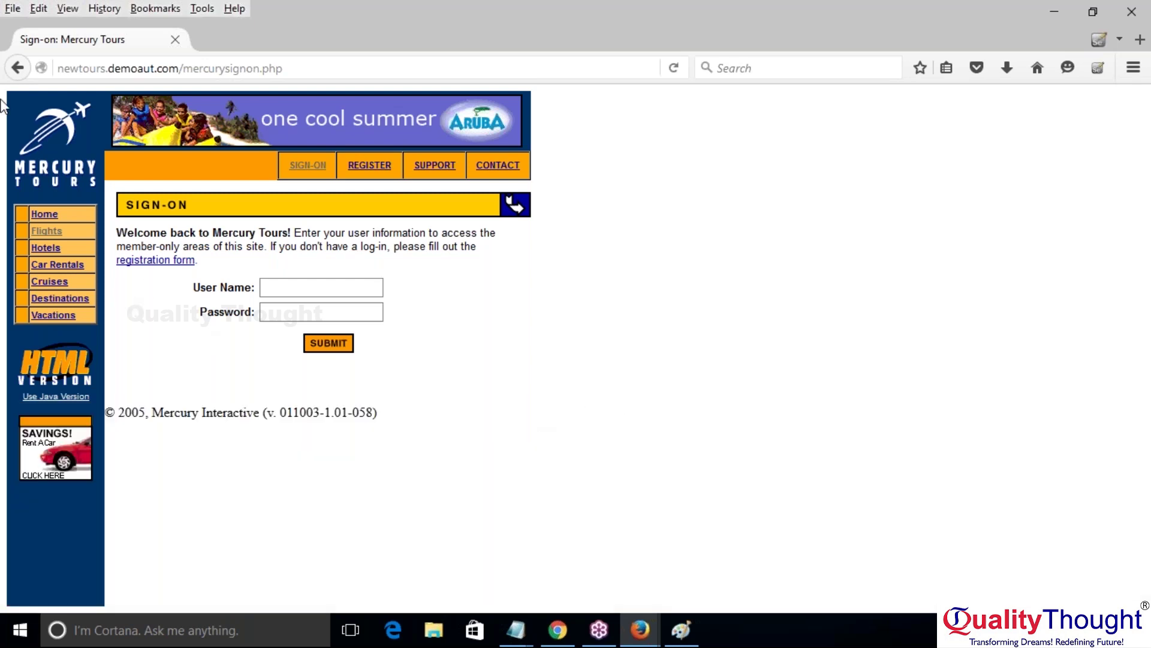
# Step: Load newtours.demoaut.com in Firefox, then switch back to Selenium IDE
pyautogui.click(323, 71)
pyautogui.hotkey('ctrl', 'a')
pyautogui.press('BackSpace')
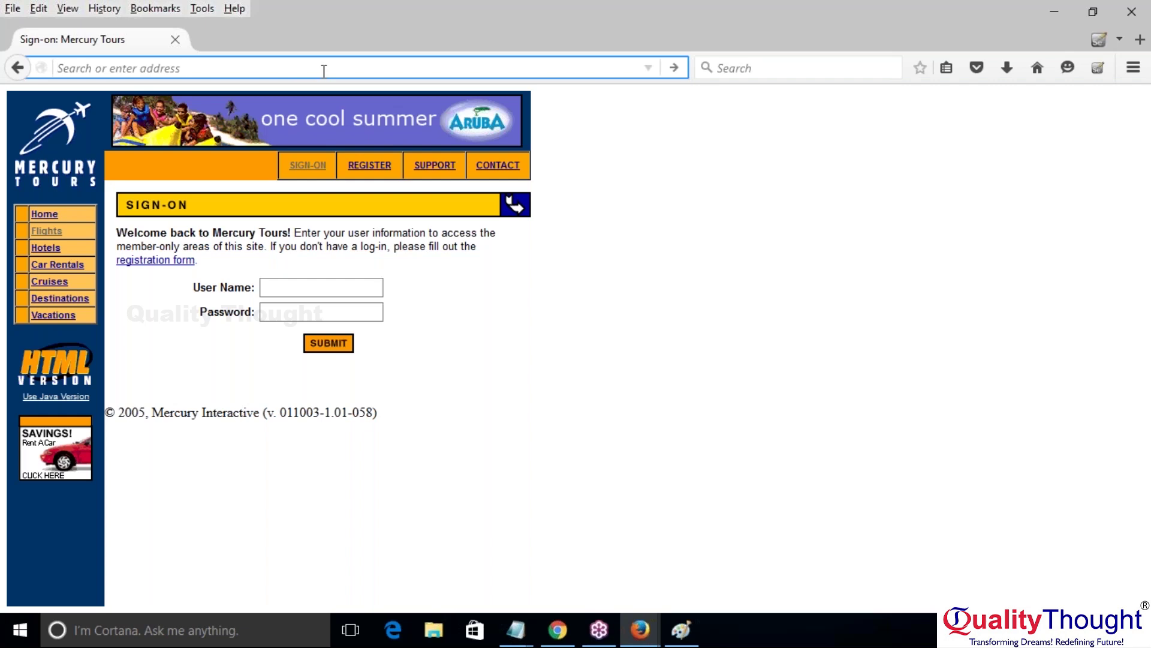
pyautogui.click(675, 71)
pyautogui.write('newtours.demoaut.com')
pyautogui.click(674, 73)
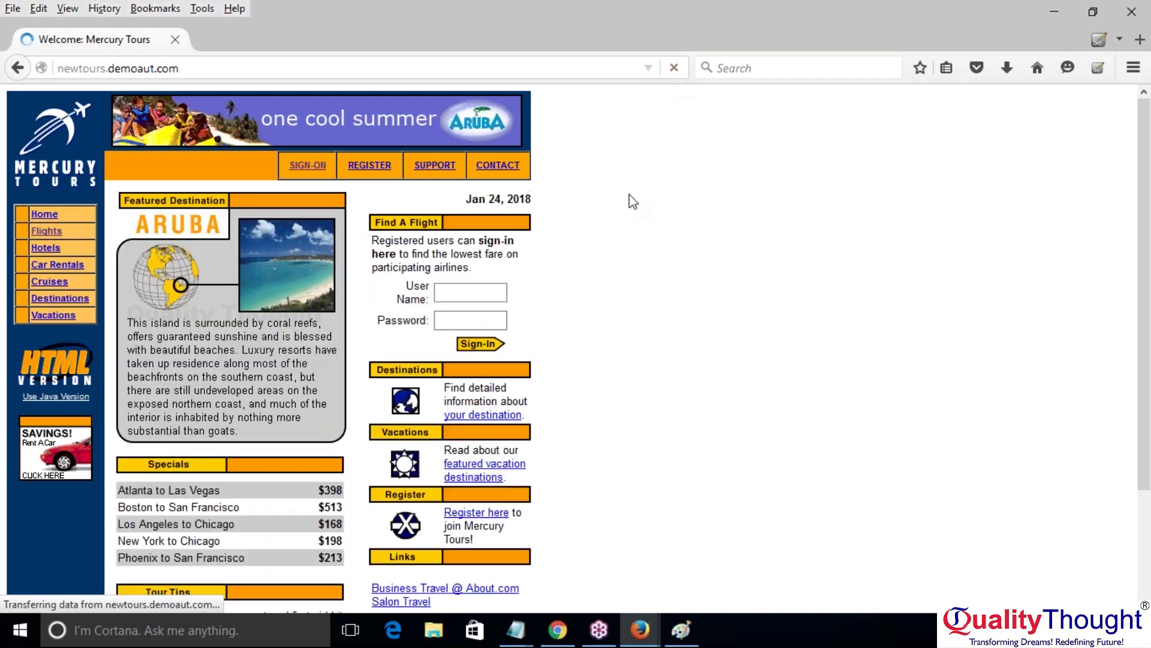
pyautogui.click(647, 629)
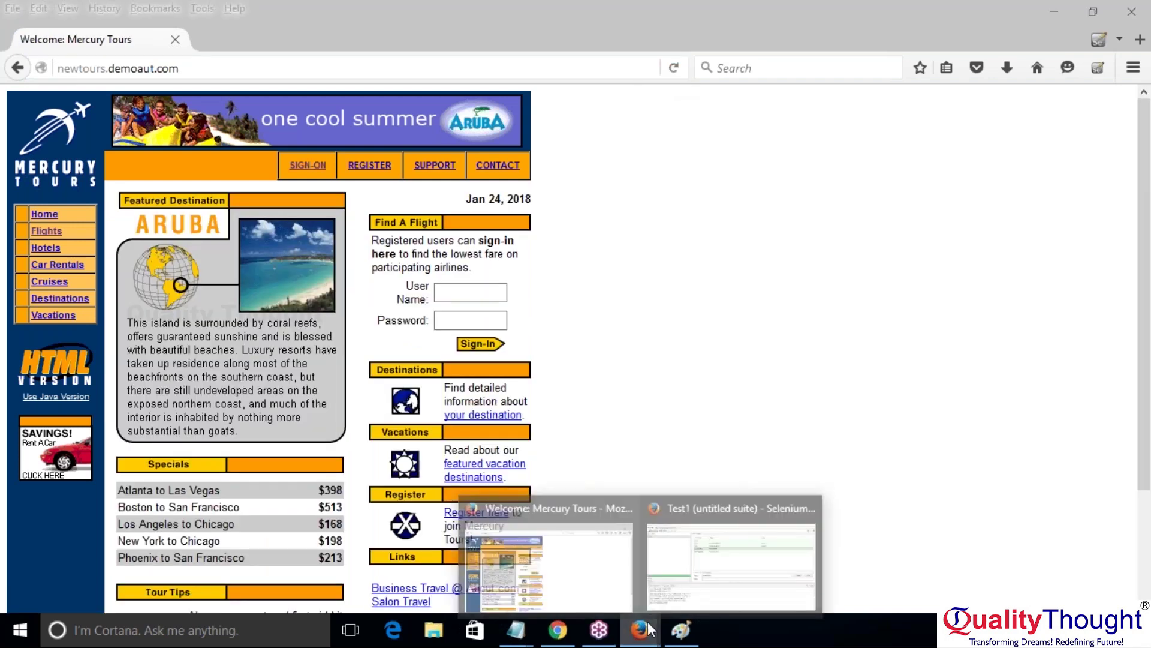
pyautogui.click(663, 594)
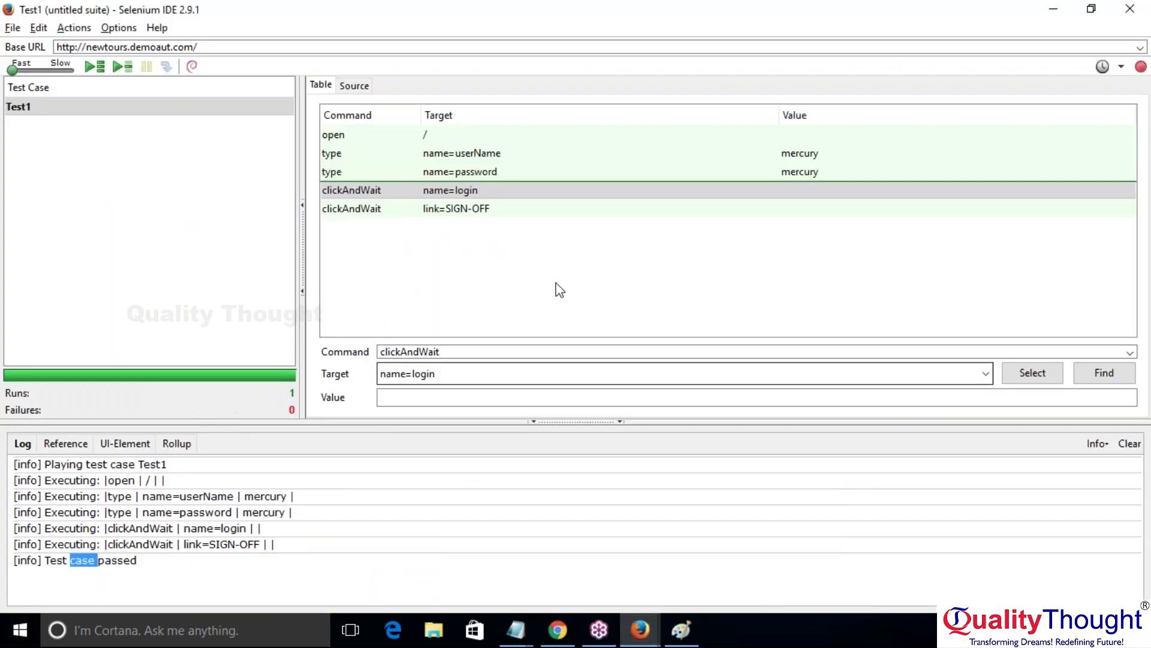
# Step: Place the IDE beside Mercury Tours, clear the log, replay Test1 to a pass, then minimize
pyautogui.click(1103, 8)
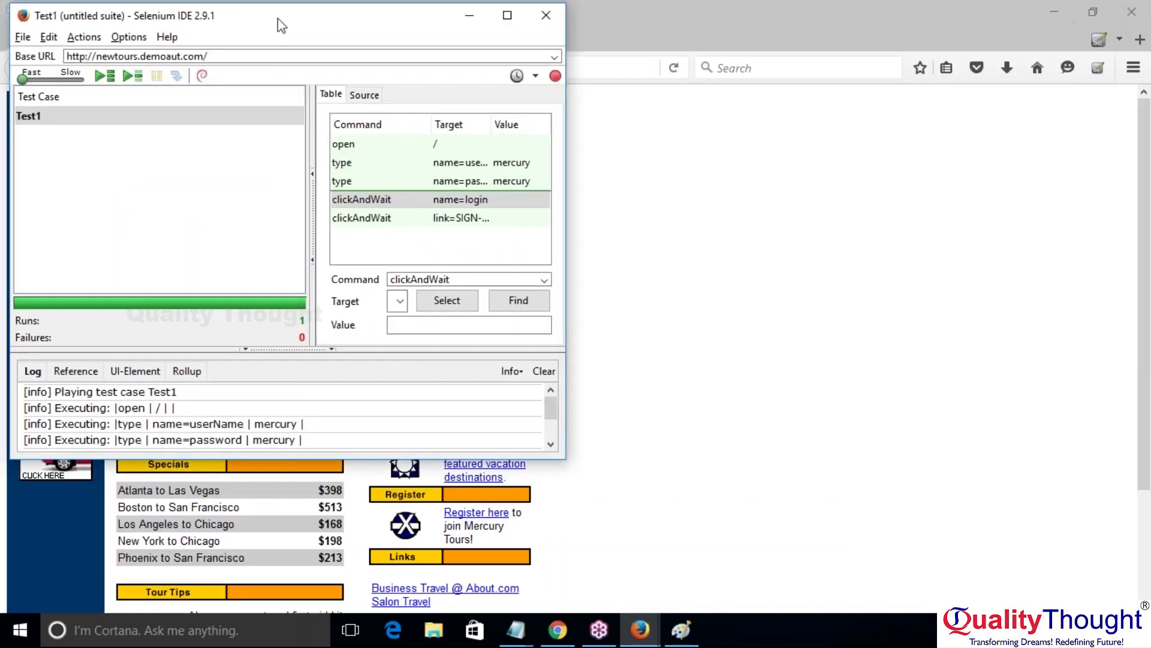
pyautogui.moveTo(295, 24); pyautogui.dragTo(928, 101)
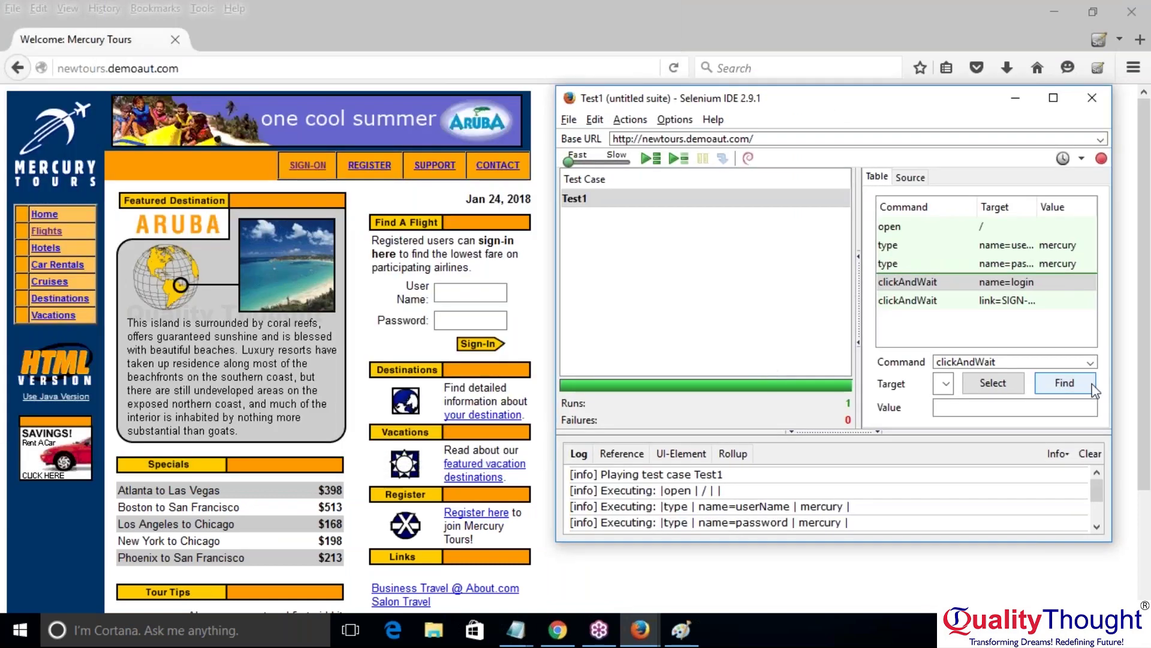
pyautogui.click(1089, 454)
pyautogui.click(657, 200)
pyautogui.click(678, 159)
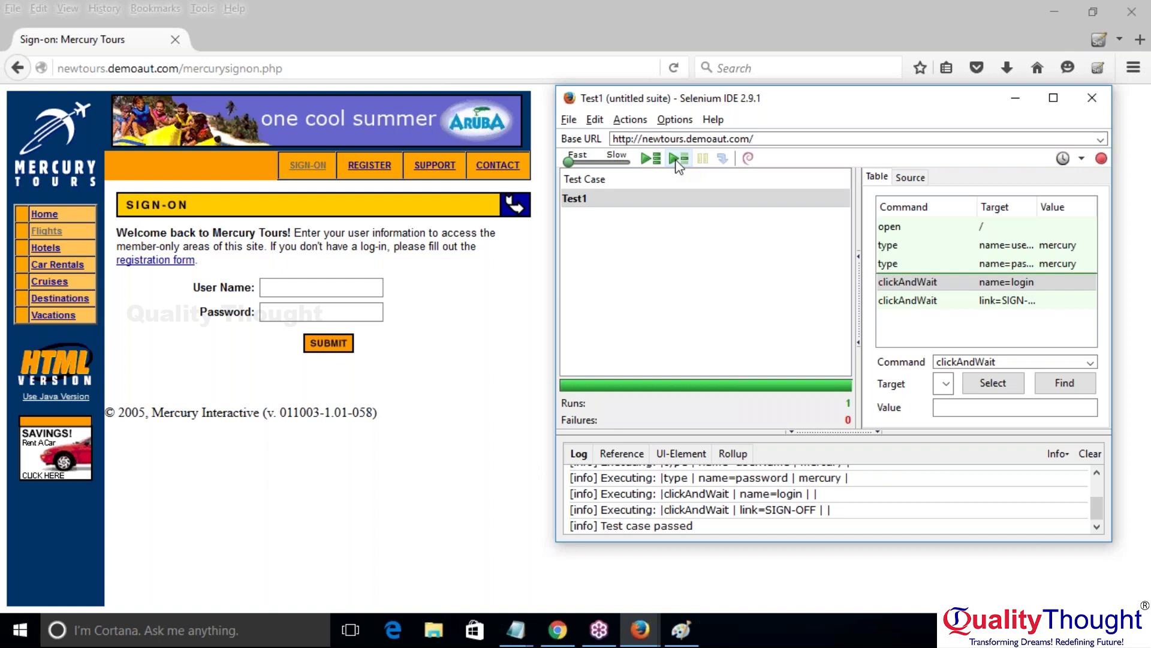
pyautogui.click(1054, 99)
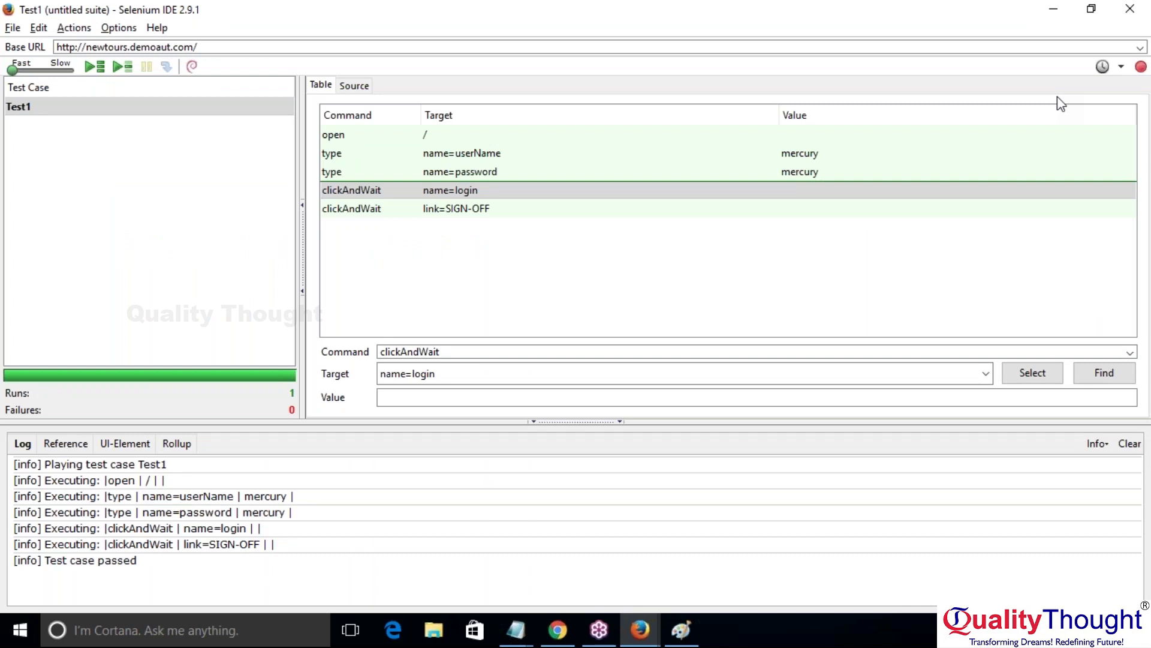
pyautogui.click(1070, 9)
# Step: Select the newtours.demoaut. portion of the sign-on URL, then bring Selenium IDE forward
pyautogui.click(186, 66)
pyautogui.press('Home')
pyautogui.hotkey('ctrl', 'shift', 'Right')
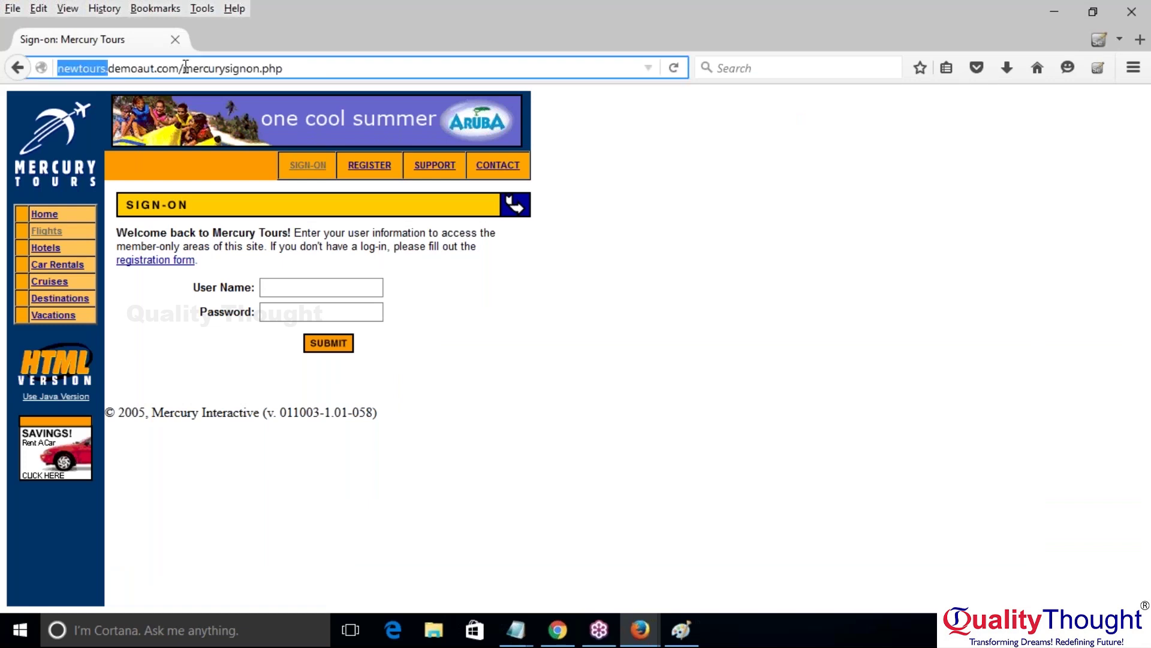
pyautogui.hotkey('ctrl', 'shift', 'Right')
pyautogui.hotkey('ctrl', 'shift', 'Right')
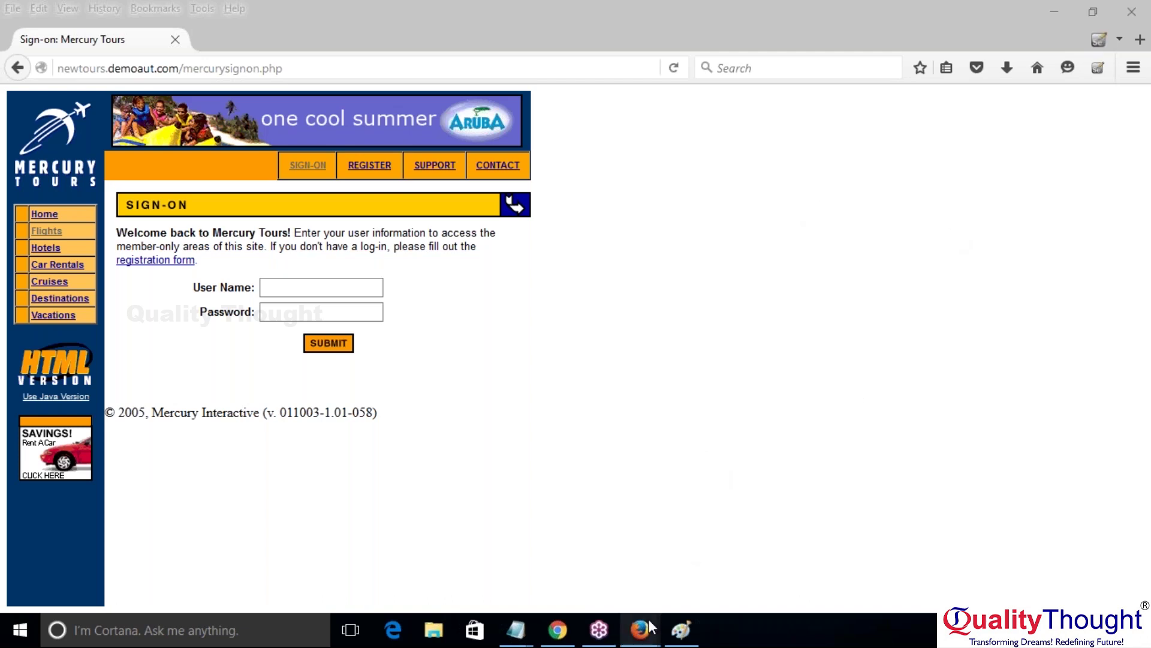
pyautogui.moveTo(649, 607)
pyautogui.click(668, 565)
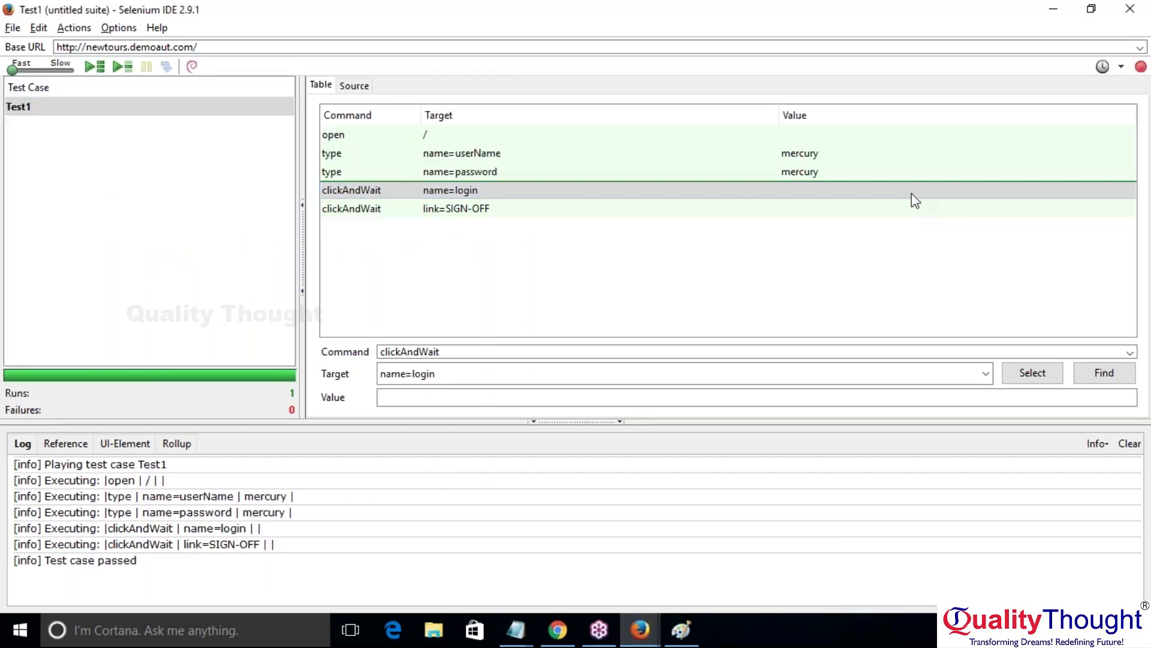
# Step: Select the open command and show the Actions menu with breakpoint and start point options
pyautogui.click(354, 137)
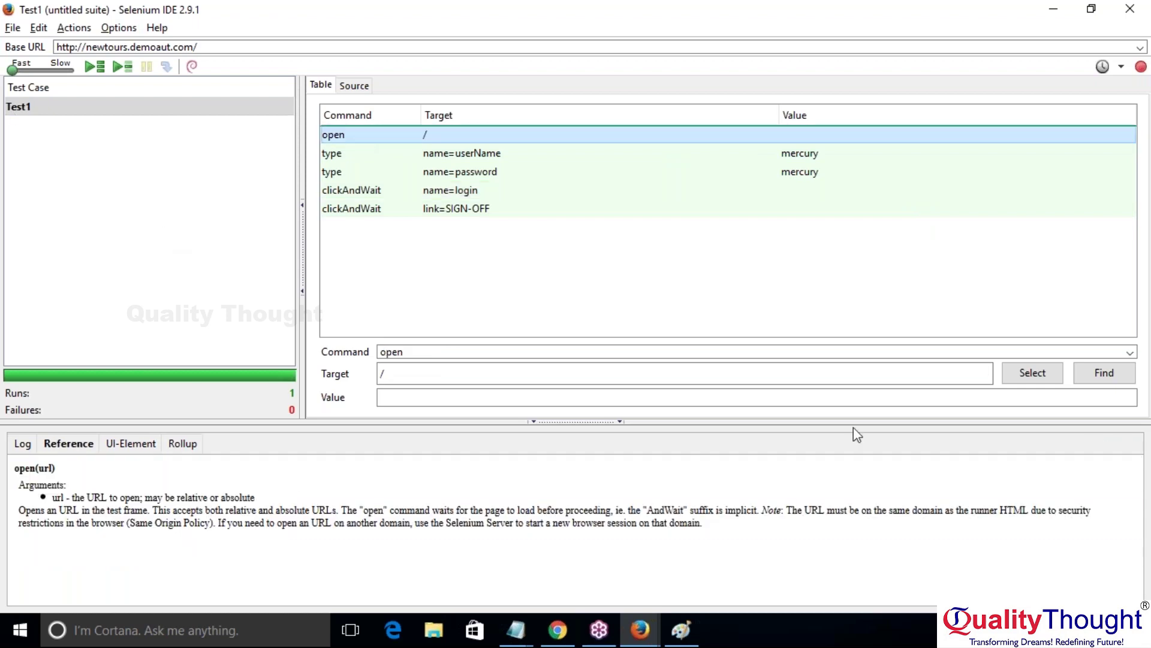
pyautogui.click(23, 448)
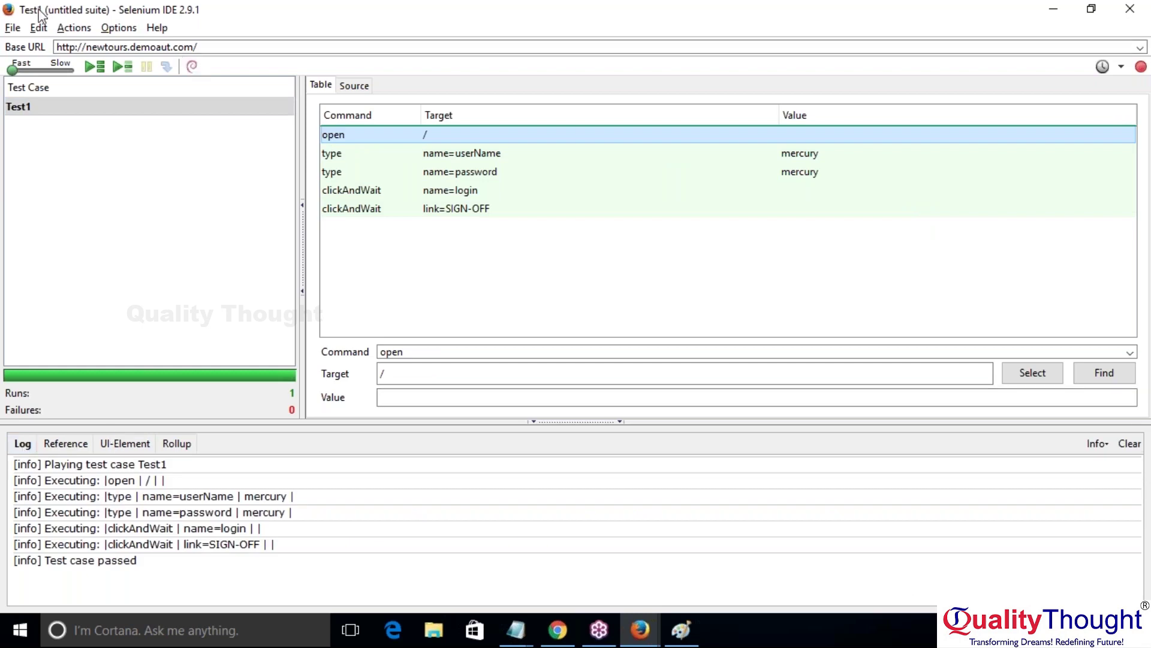
pyautogui.click(62, 29)
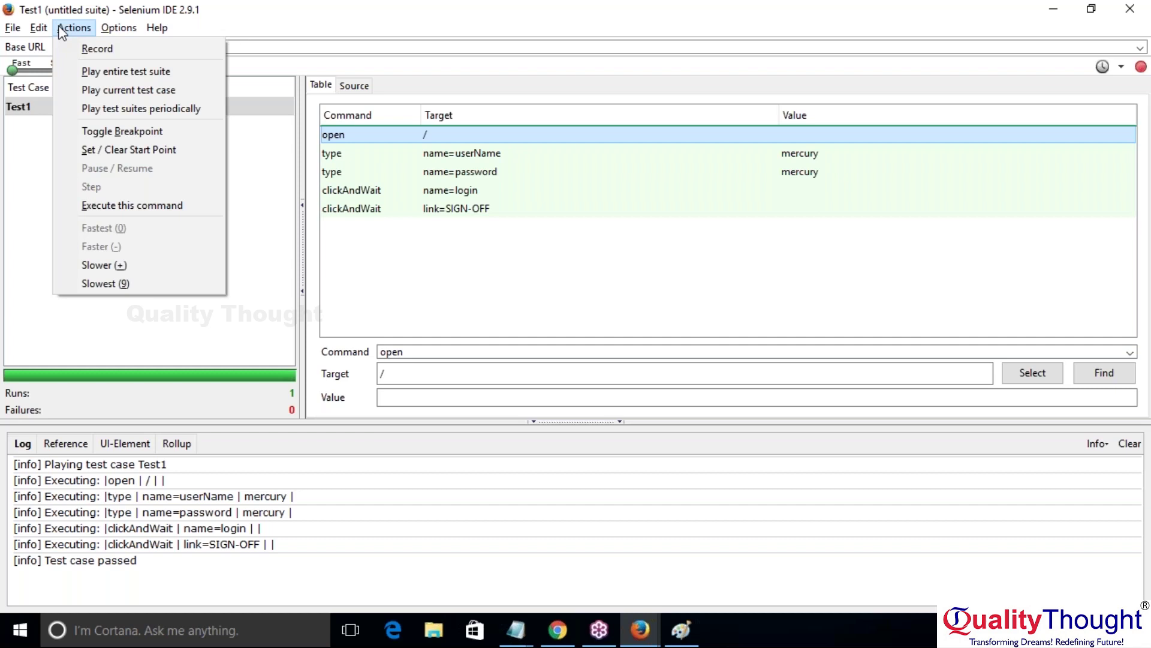
pyautogui.moveTo(157, 28)
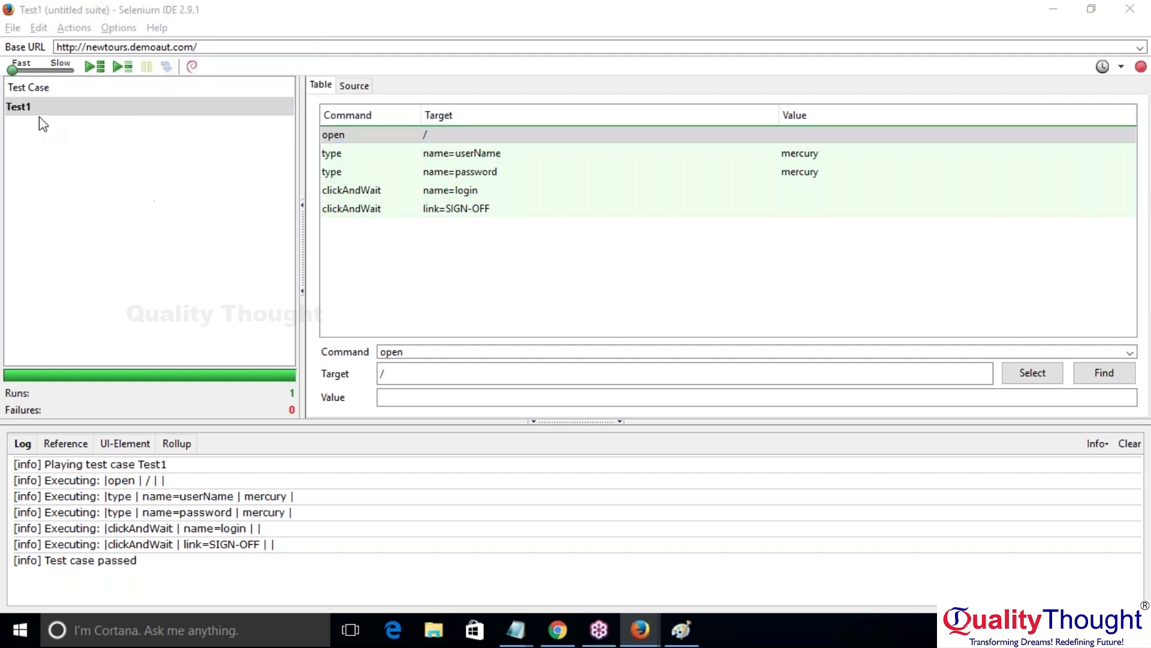
pyautogui.click(394, 142)
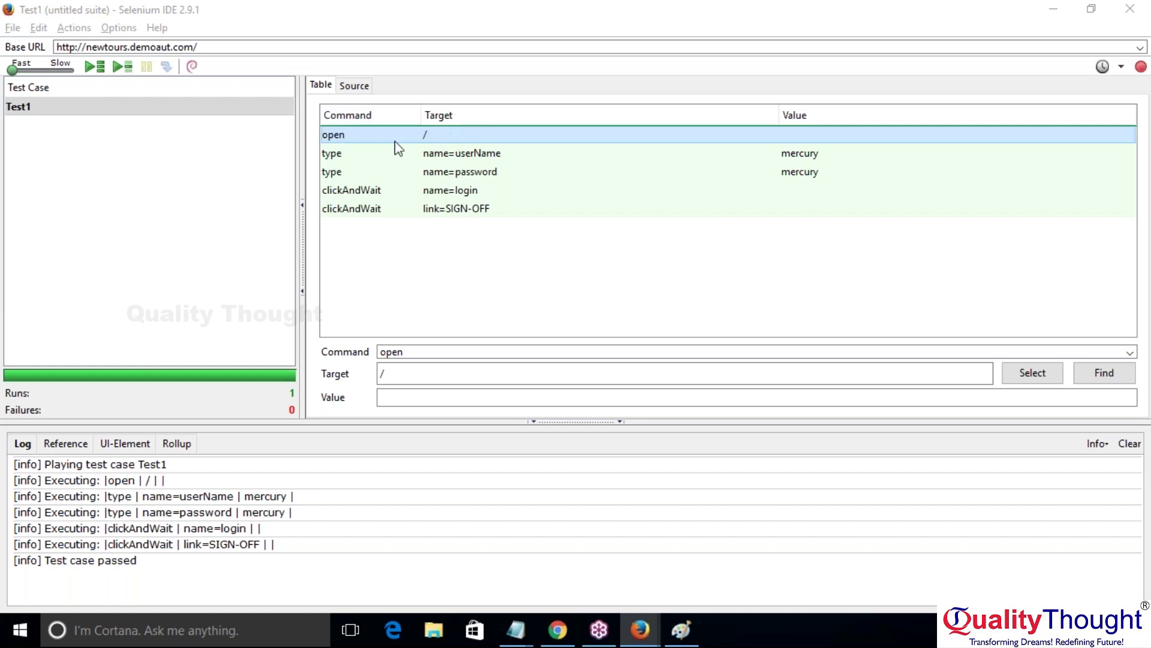
pyautogui.click(807, 70)
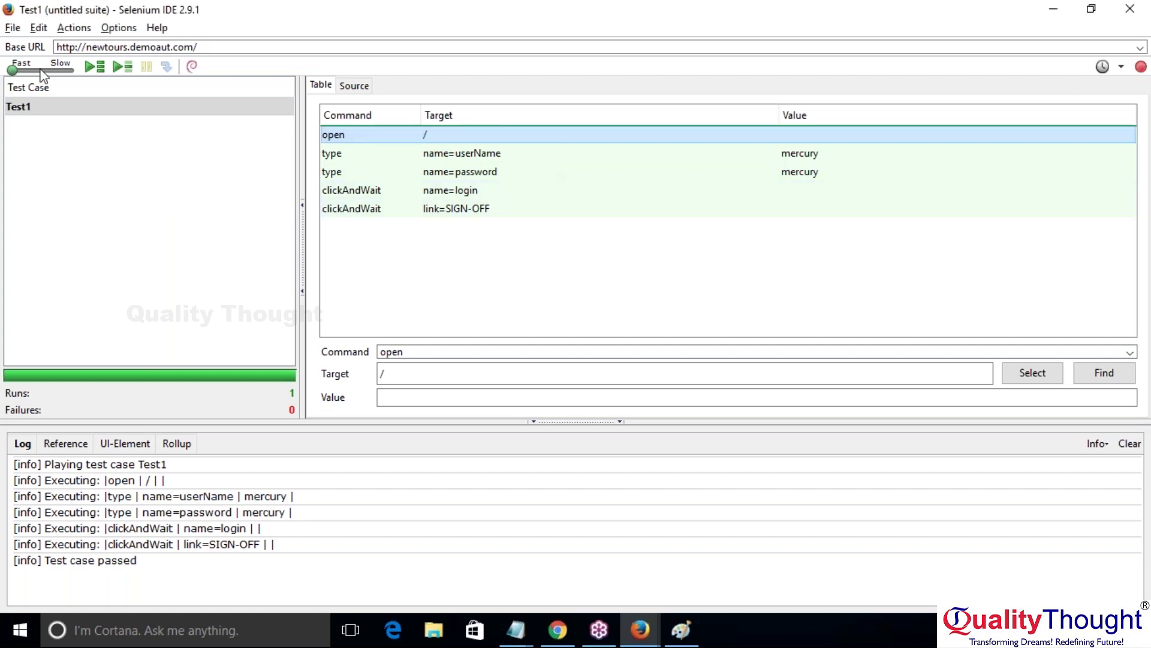
pyautogui.click(74, 29)
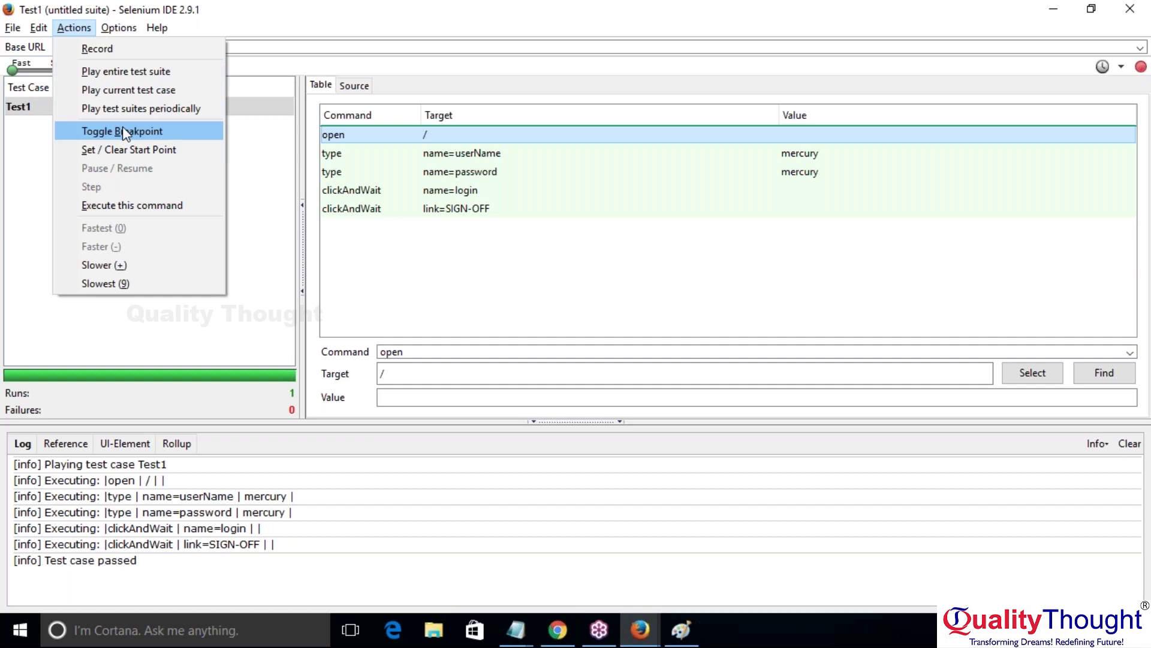
# Step: Set a breakpoint on the type password step
pyautogui.click(347, 177)
pyautogui.click(348, 176)
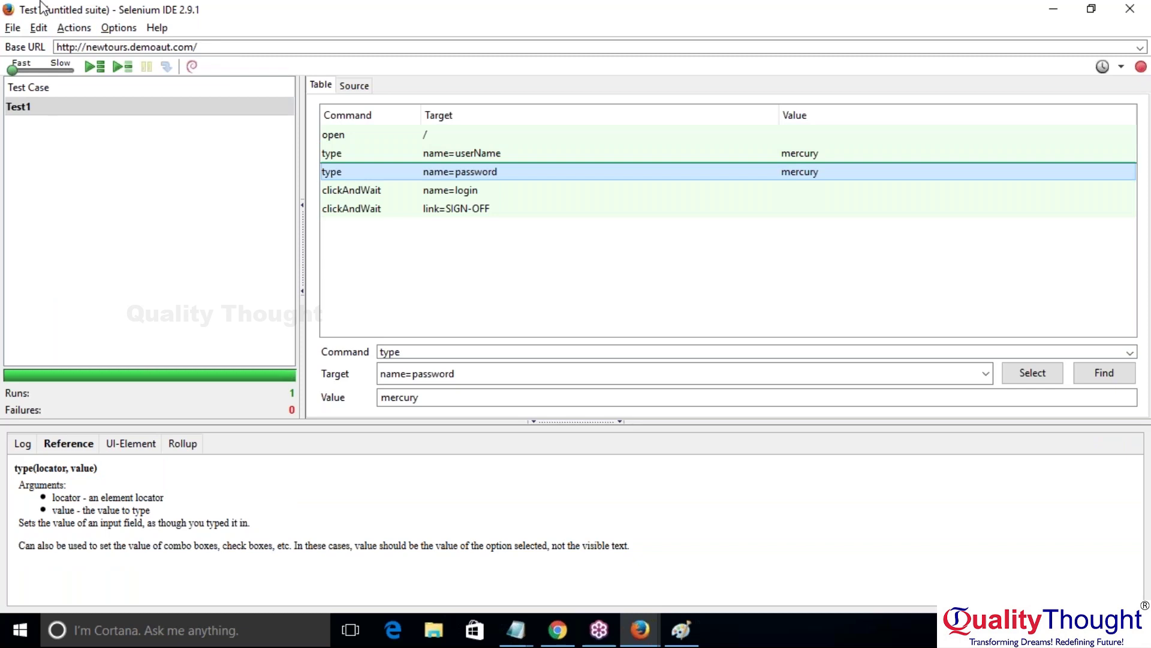
pyautogui.click(74, 28)
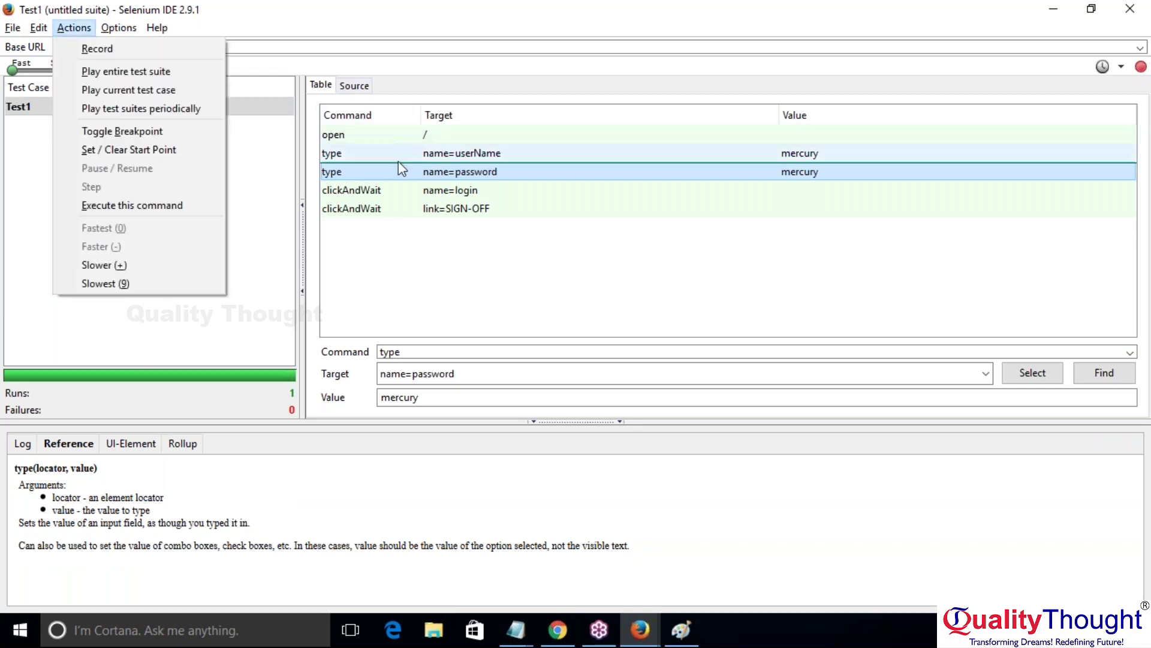
pyautogui.click(80, 127)
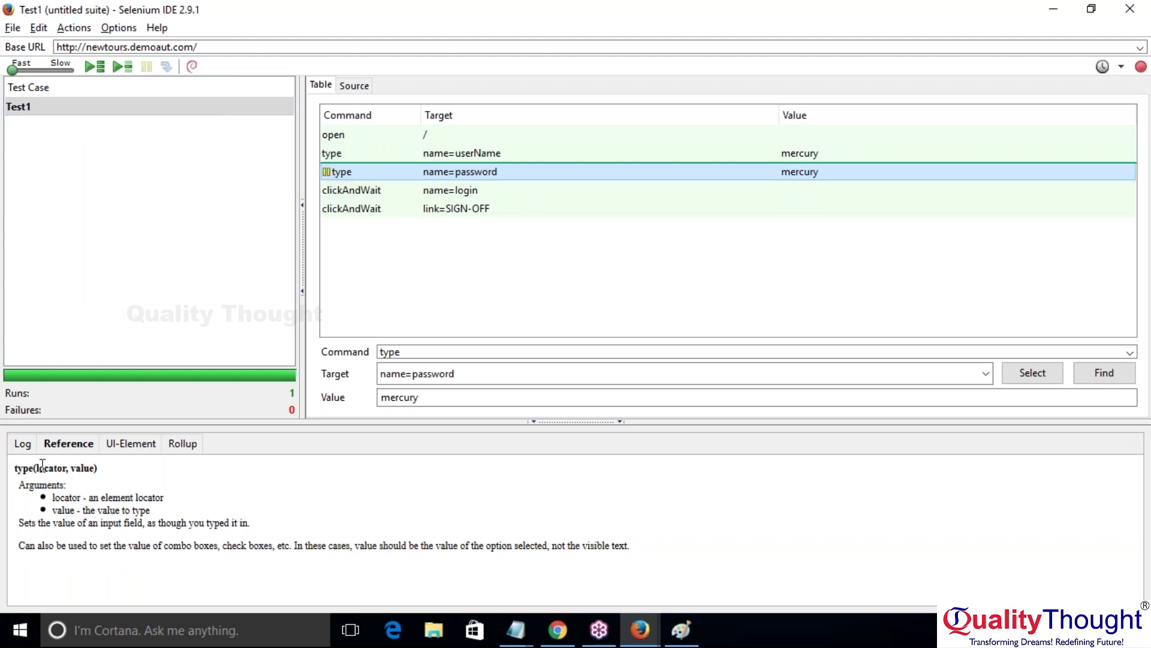
# Step: Clear the log and play Test1, then remove the breakpoint and resume to a pass
pyautogui.click(24, 444)
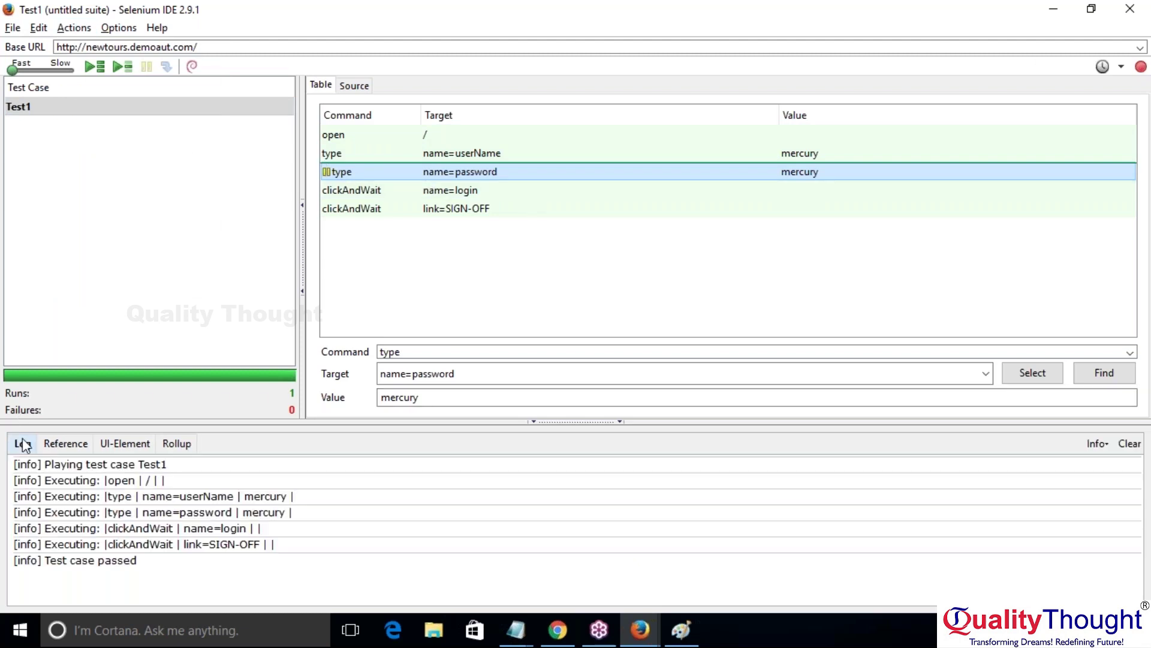
pyautogui.click(1131, 444)
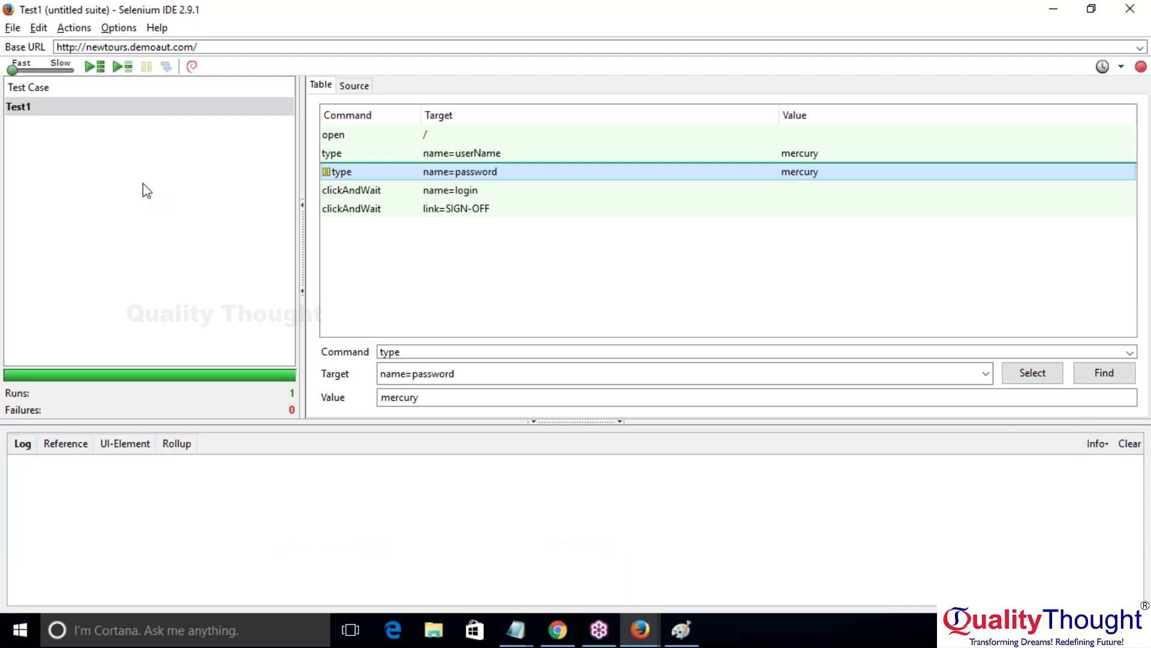
pyautogui.click(120, 67)
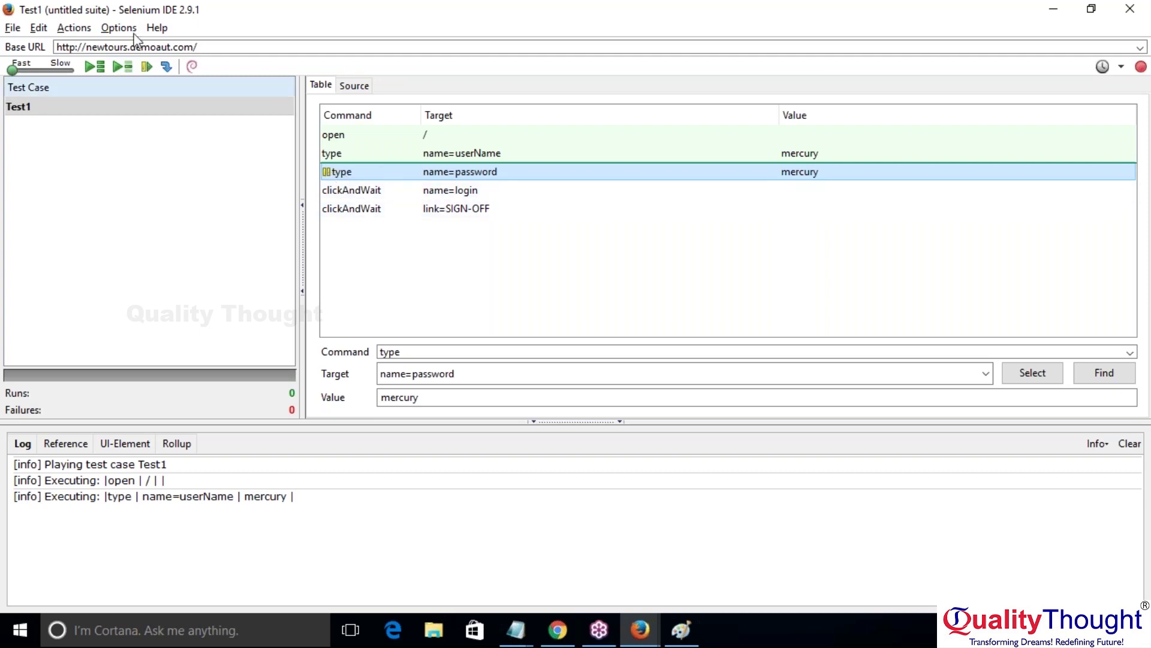
pyautogui.click(74, 28)
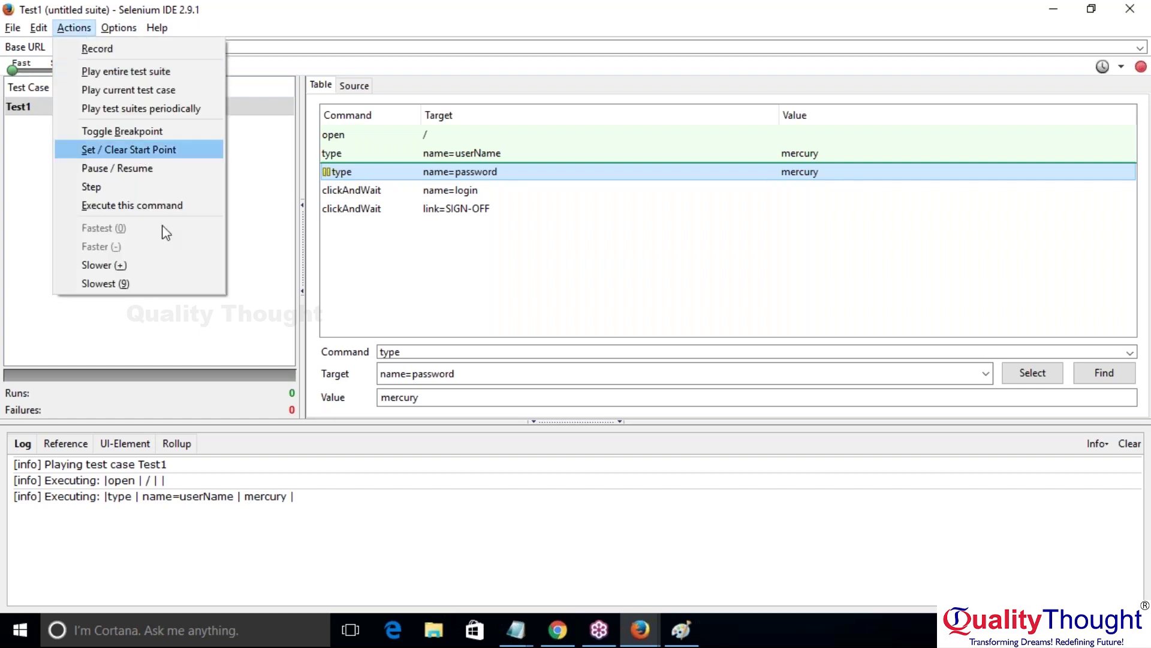
pyautogui.click(150, 136)
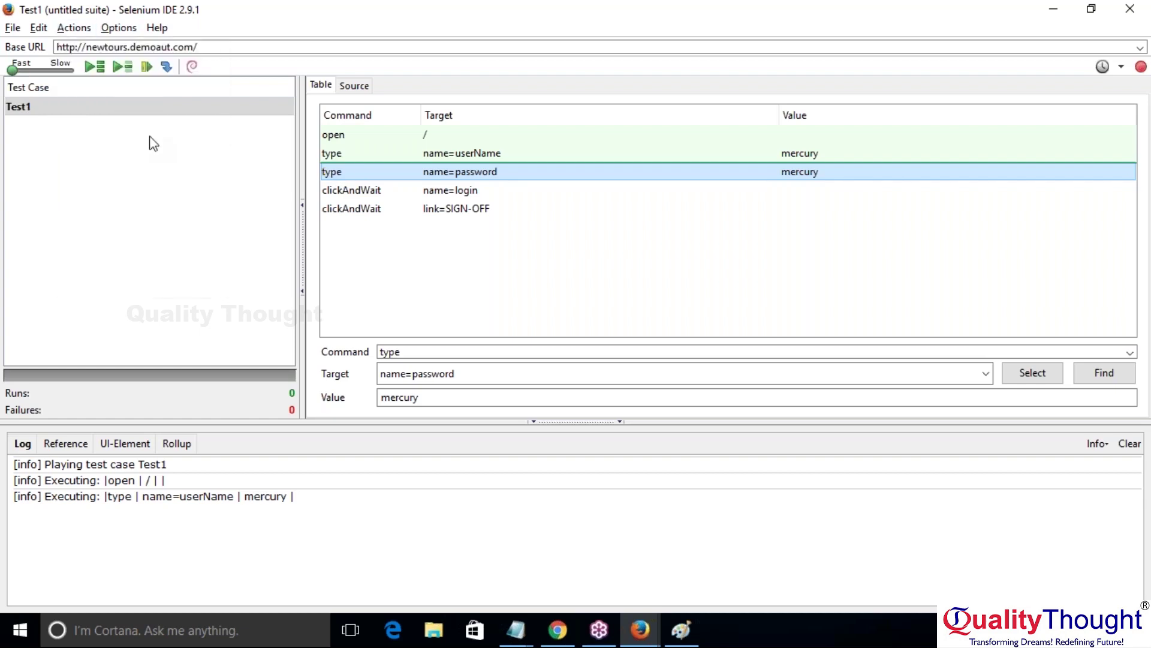
pyautogui.click(146, 66)
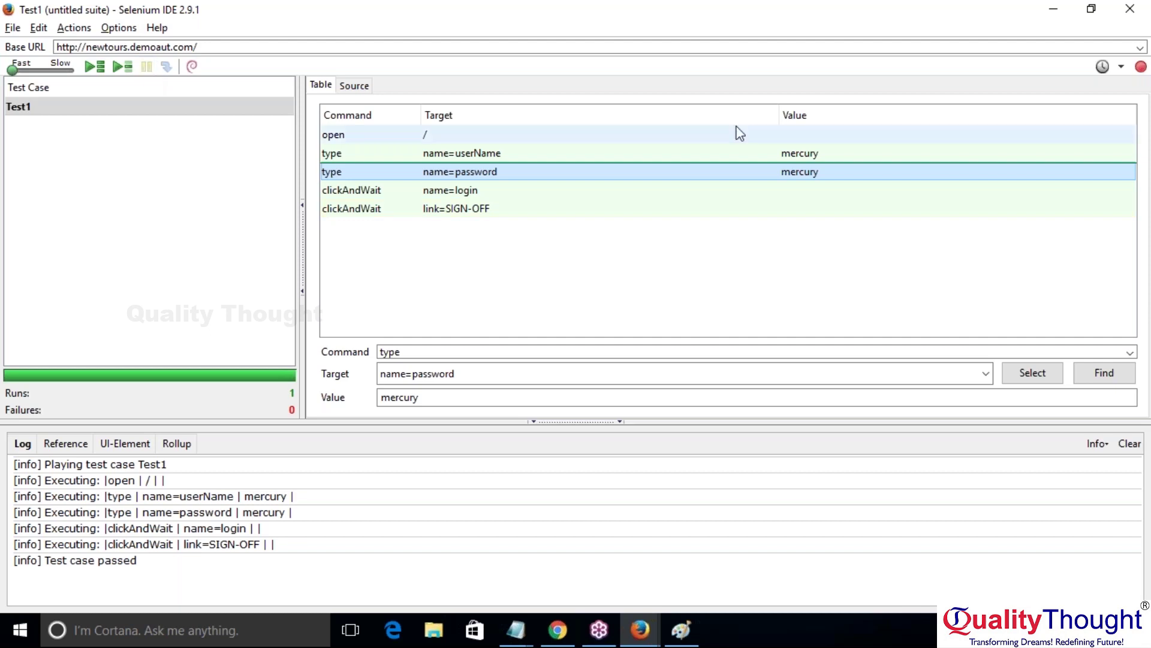
# Step: Select the type userName step and clear the previous run's log entries
pyautogui.click(69, 30)
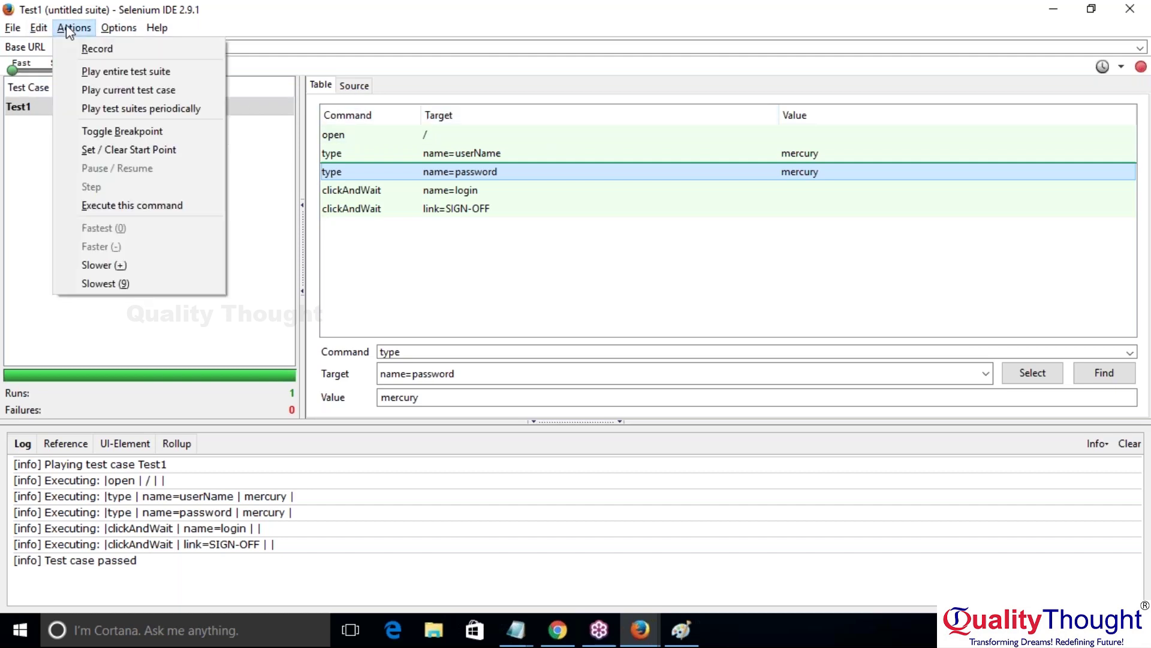
pyautogui.click(440, 157)
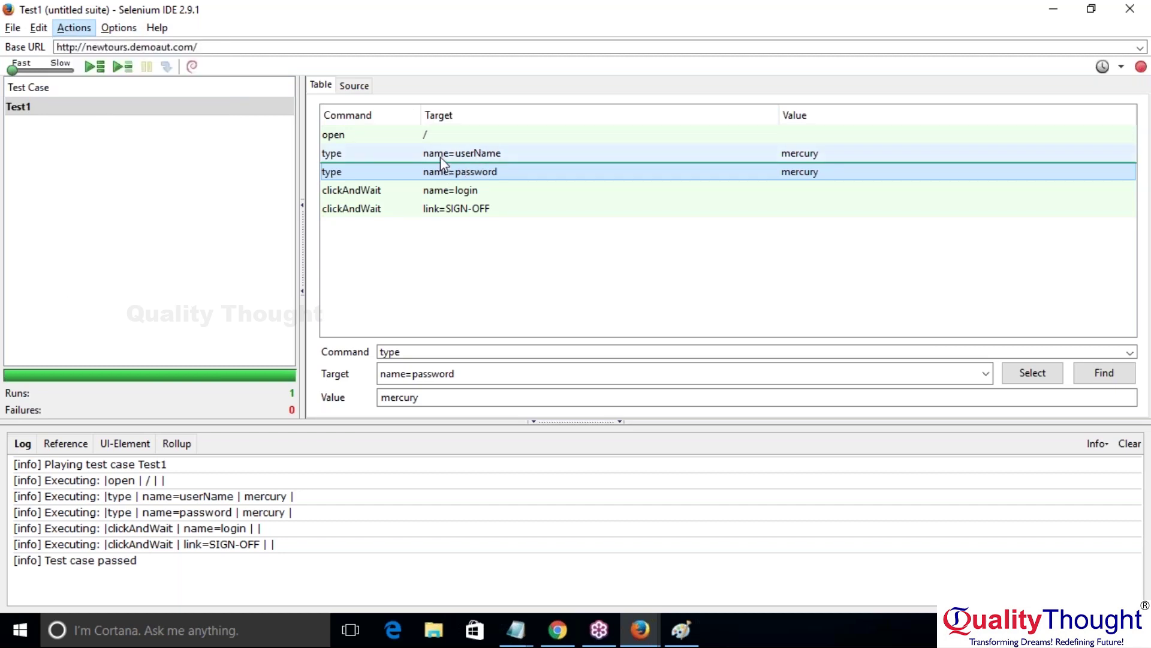
pyautogui.click(440, 157)
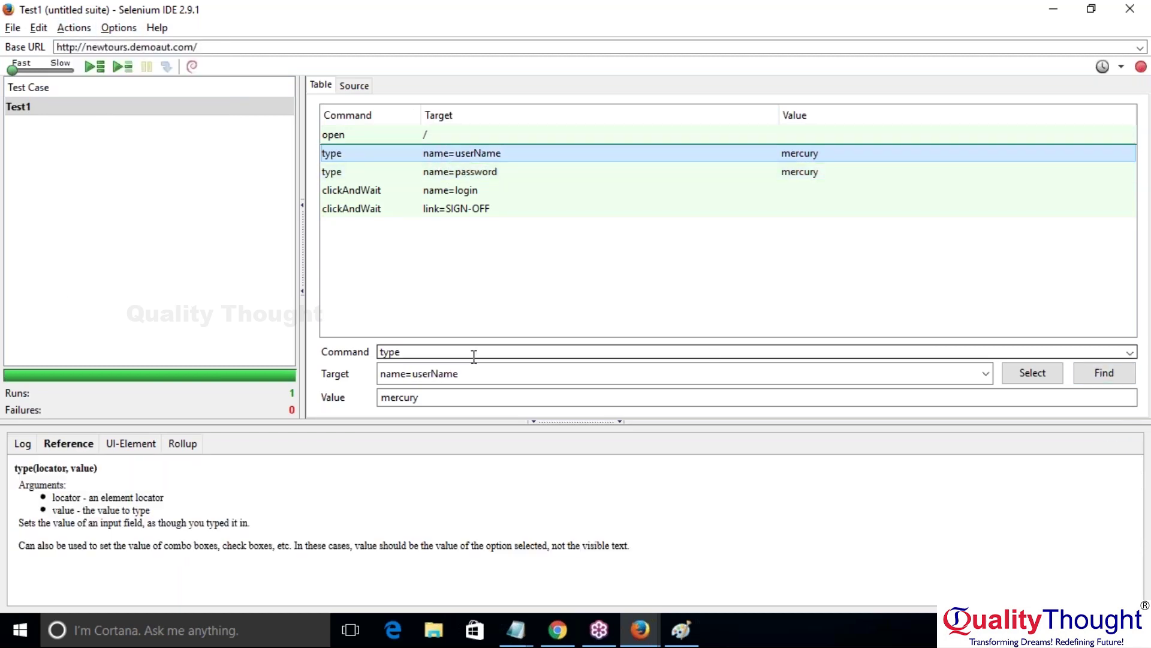
pyautogui.click(22, 443)
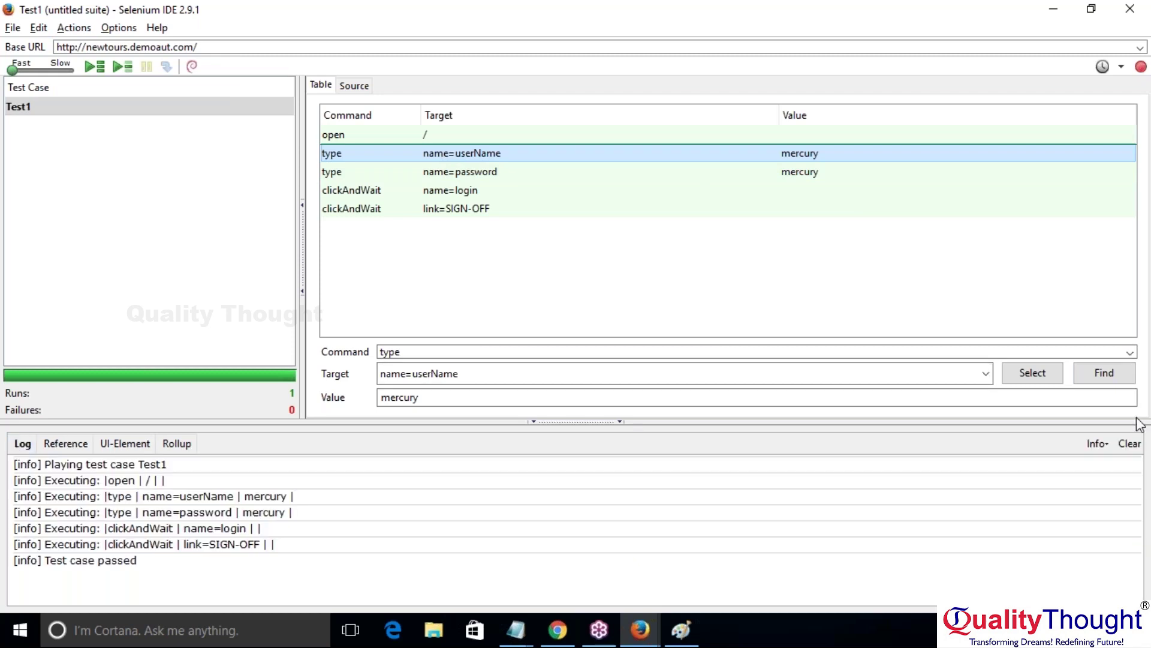
pyautogui.click(1139, 445)
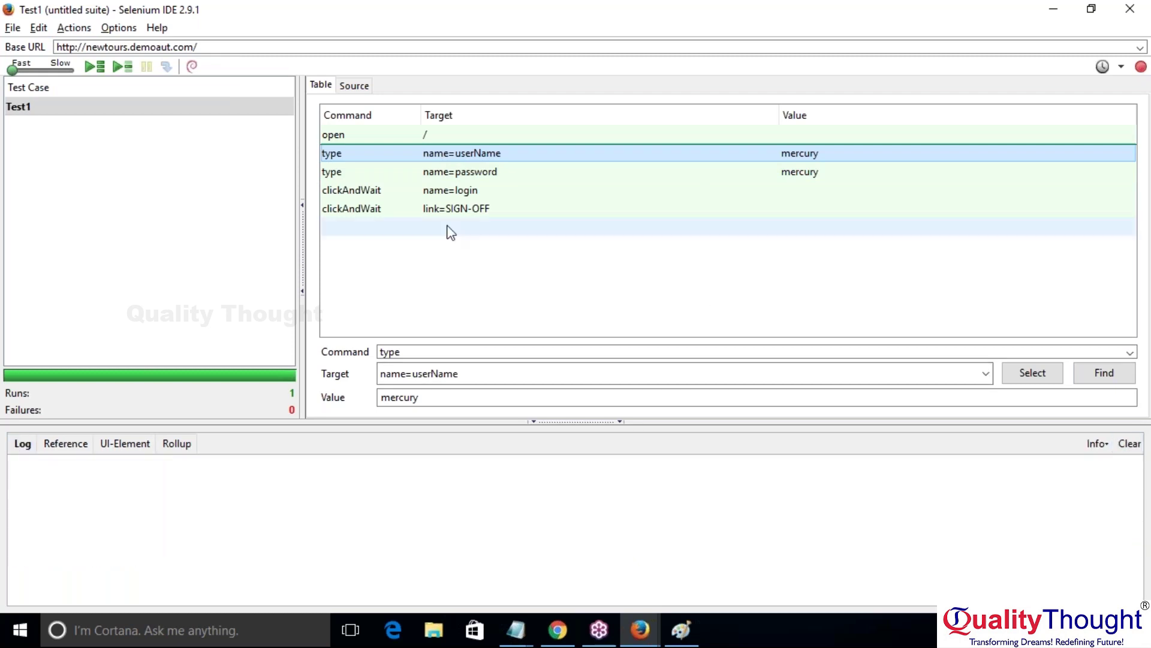
# Step: Make the userName step the start point and replay Test1 from there
pyautogui.click(69, 28)
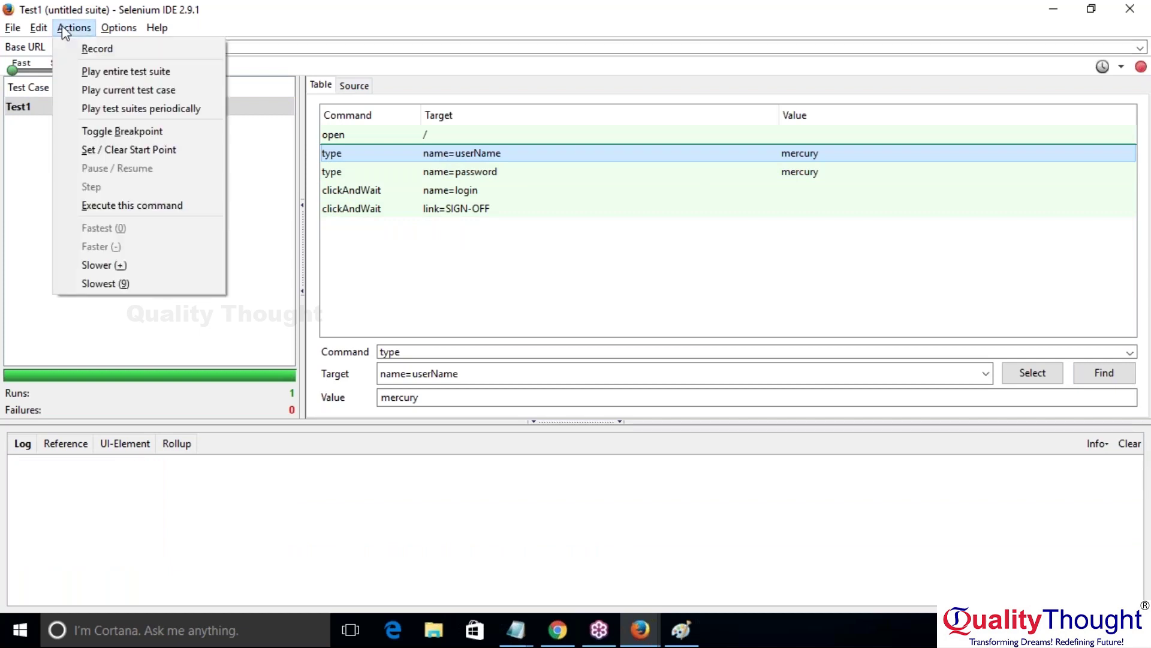
pyautogui.click(138, 151)
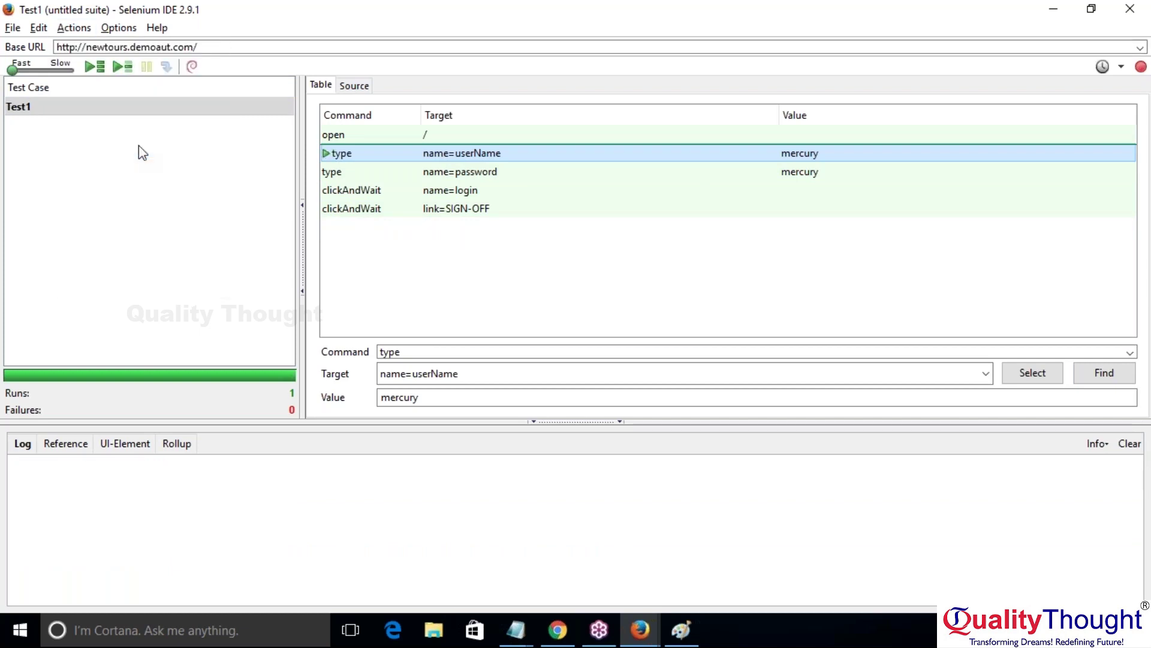
pyautogui.click(118, 68)
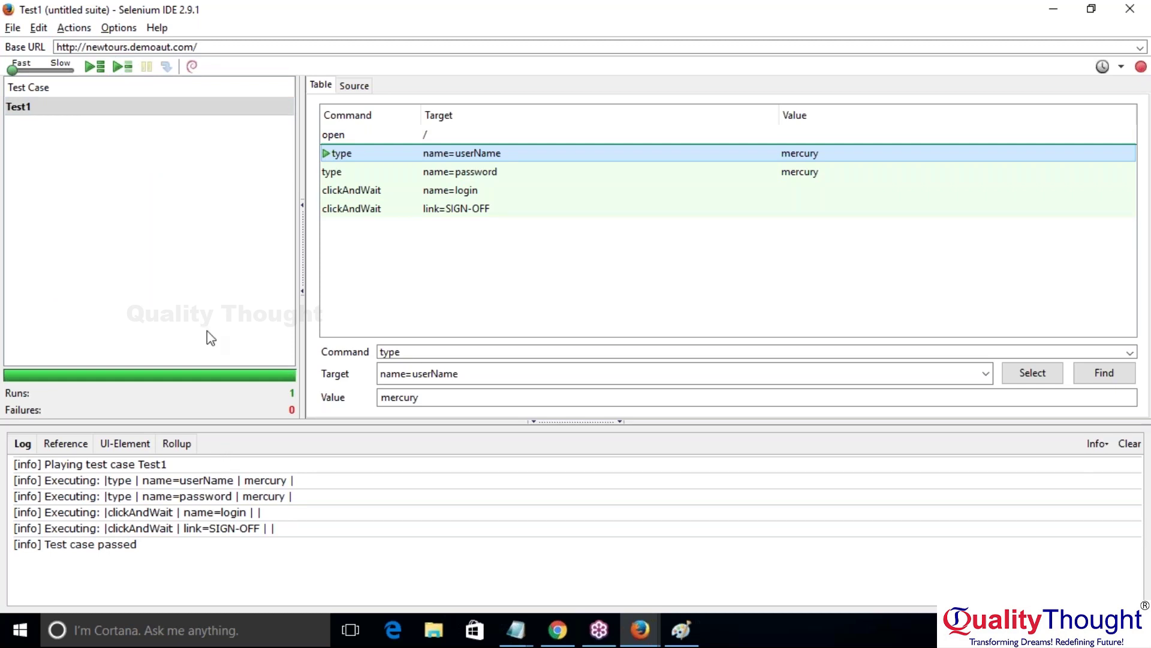
pyautogui.click(84, 28)
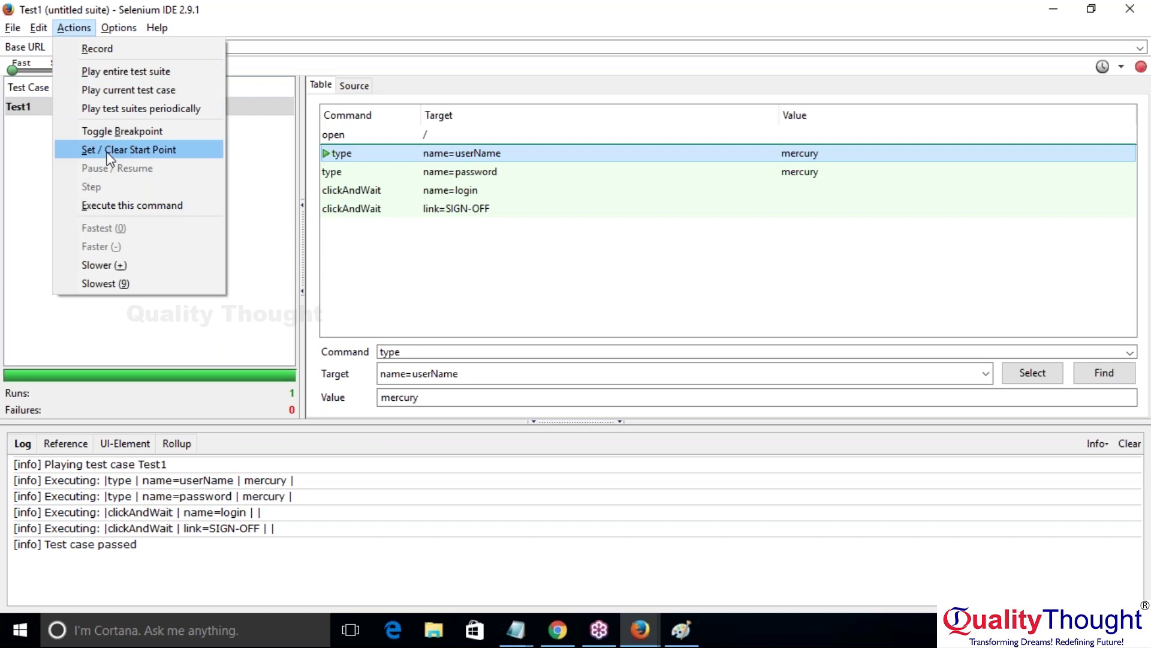
# Step: Clear the start point from the userName step and empty the run log
pyautogui.click(110, 150)
pyautogui.click(73, 28)
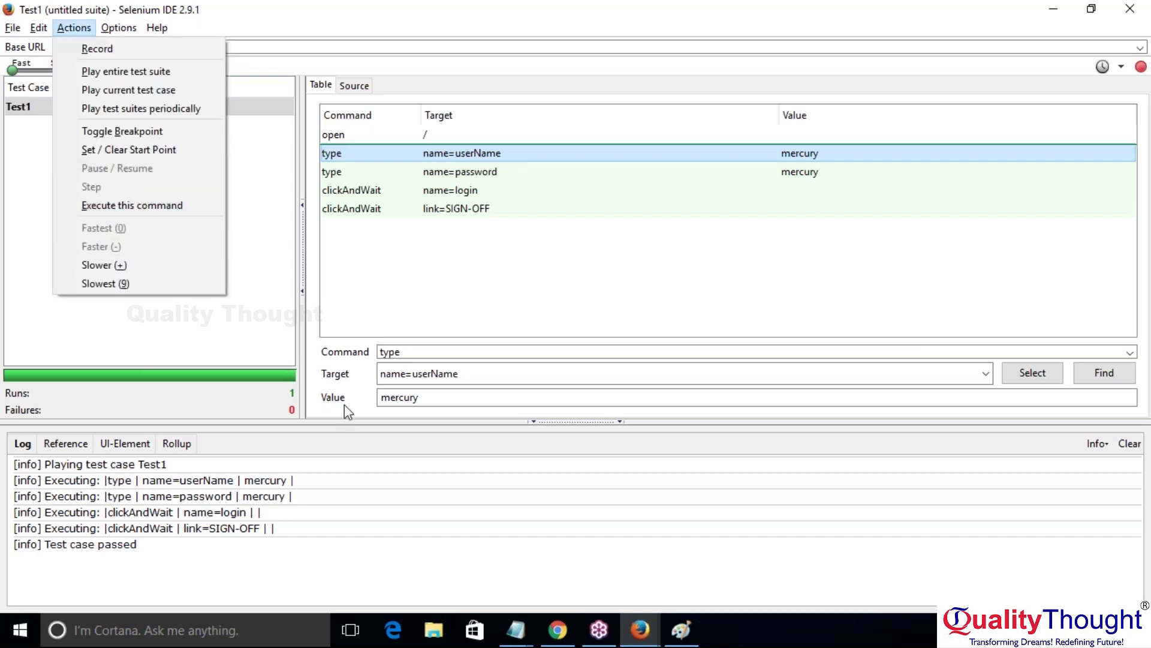
pyautogui.click(1130, 443)
pyautogui.click(1130, 444)
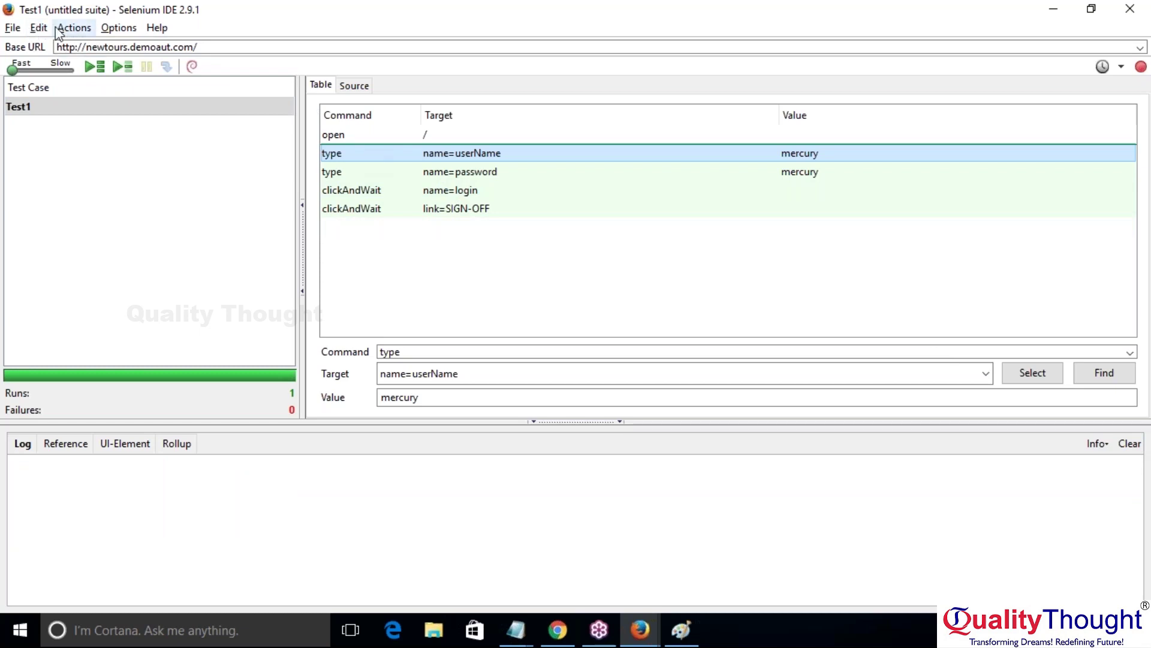
# Step: Execute only the userName typing step, check its log, then open Selenium IDE Options
pyautogui.click(74, 27)
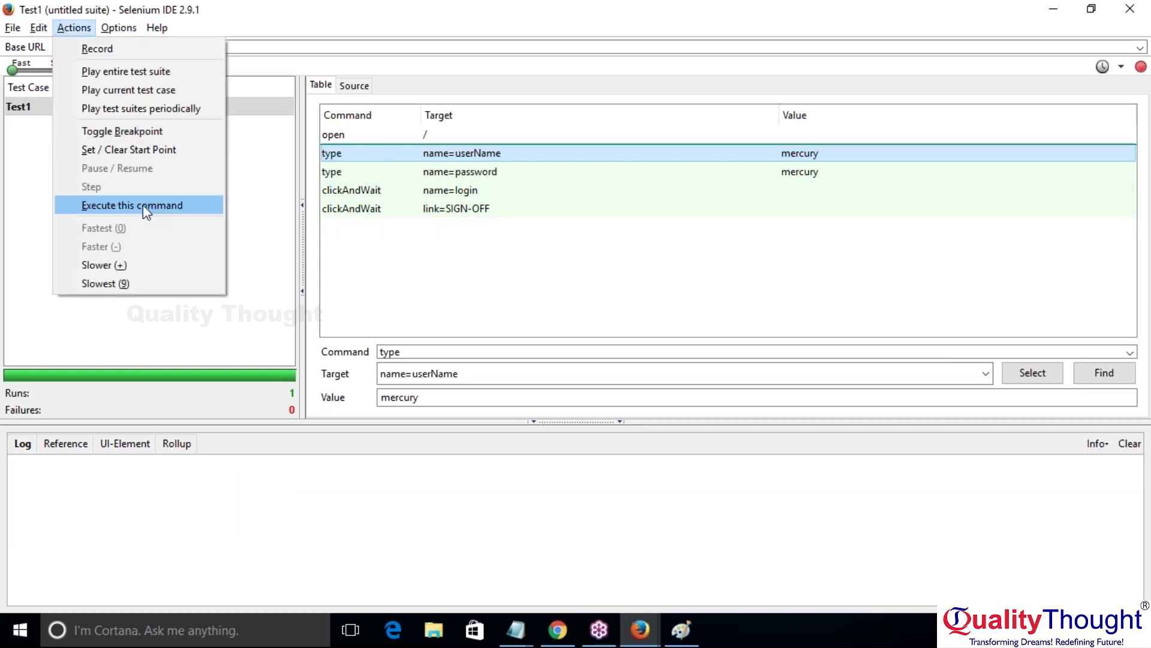
pyautogui.click(143, 205)
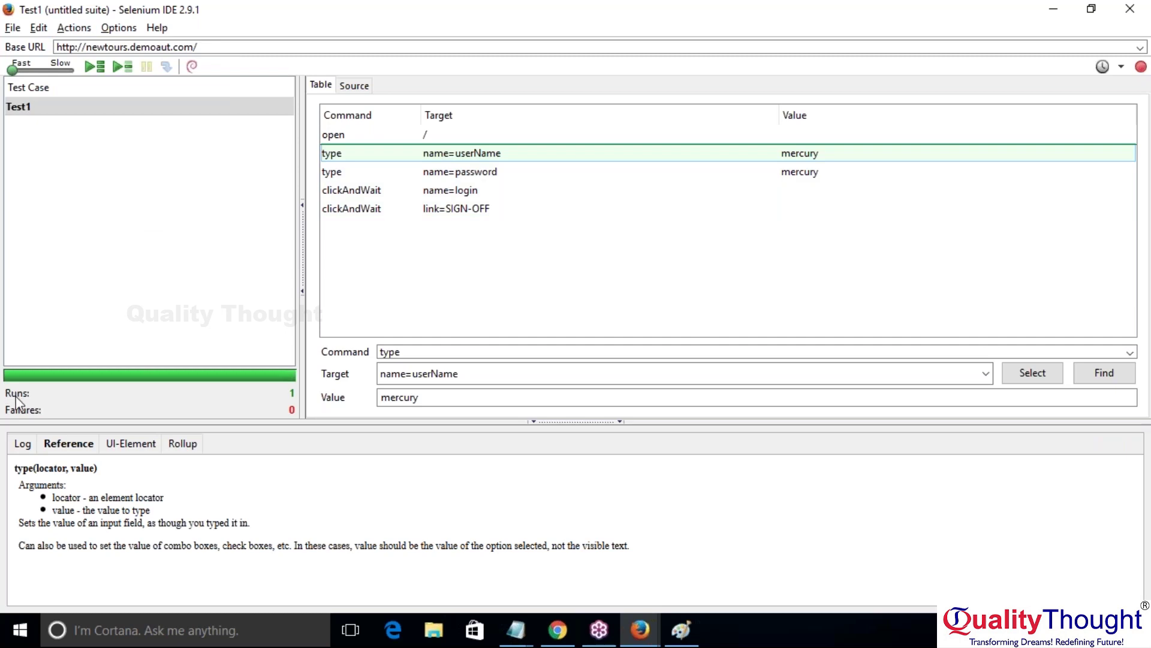
pyautogui.click(23, 446)
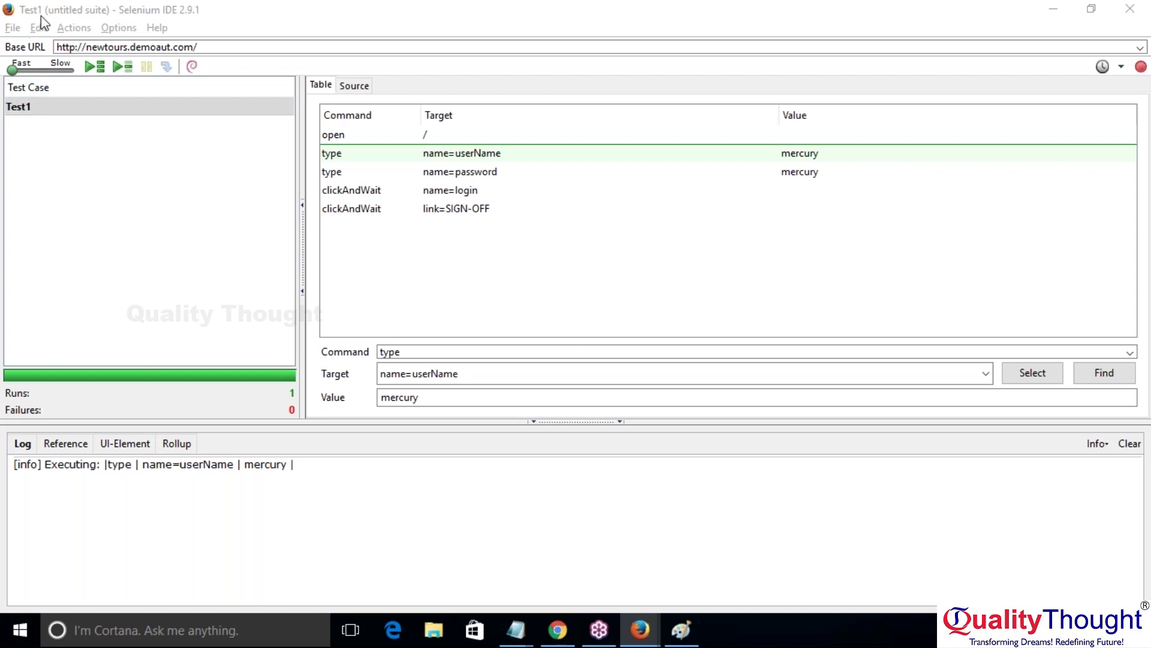
pyautogui.click(128, 31)
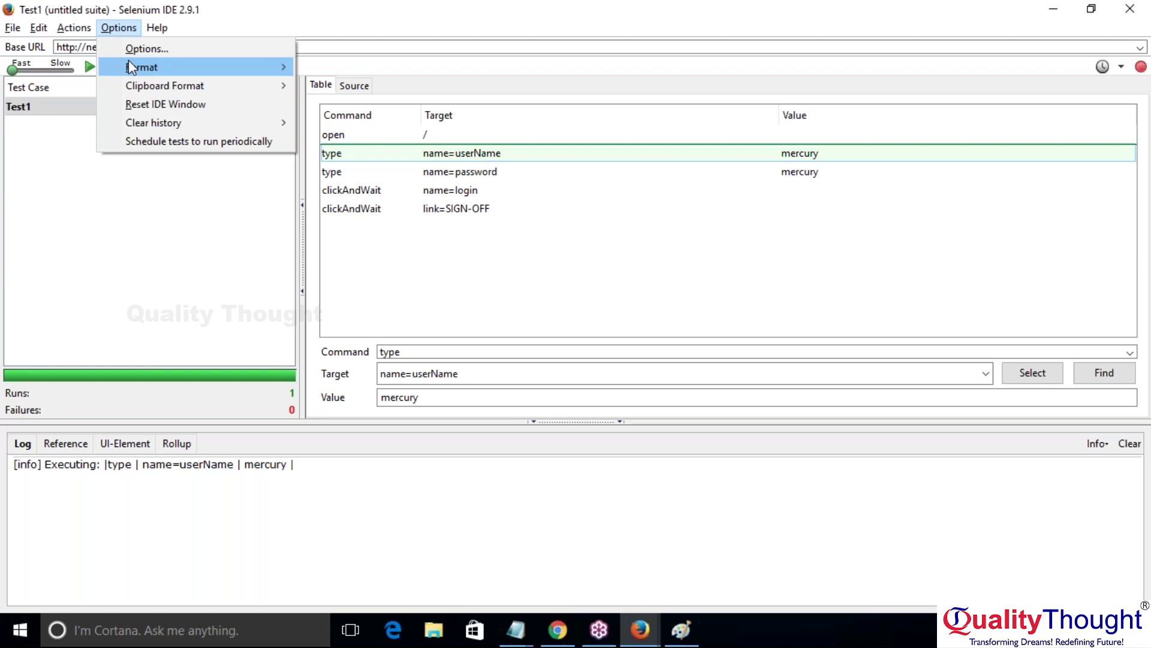
pyautogui.click(170, 52)
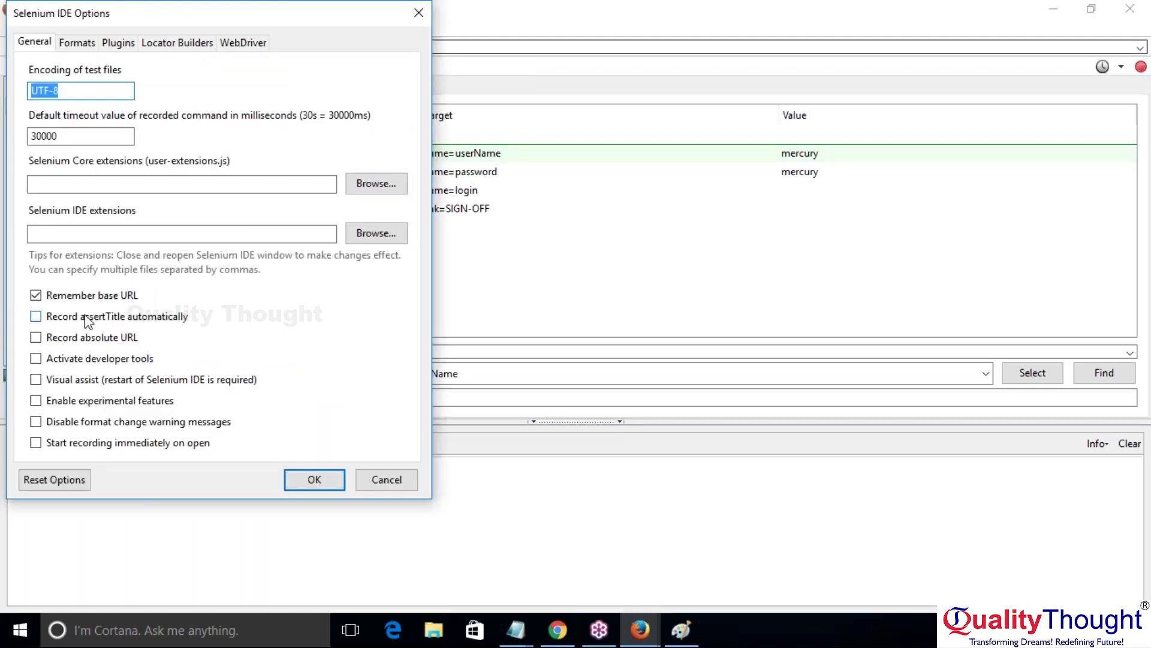
# Step: Close the Options dialog, leaving UTF-8 encoding and the 30000 ms timeout unchanged
pyautogui.click(418, 13)
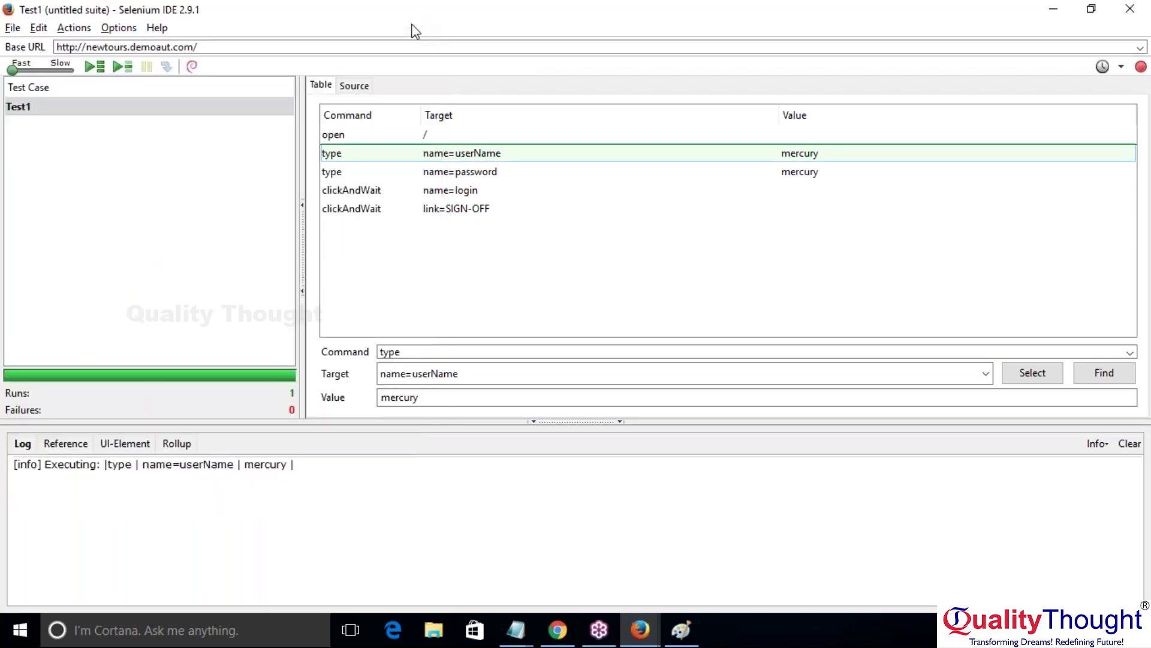